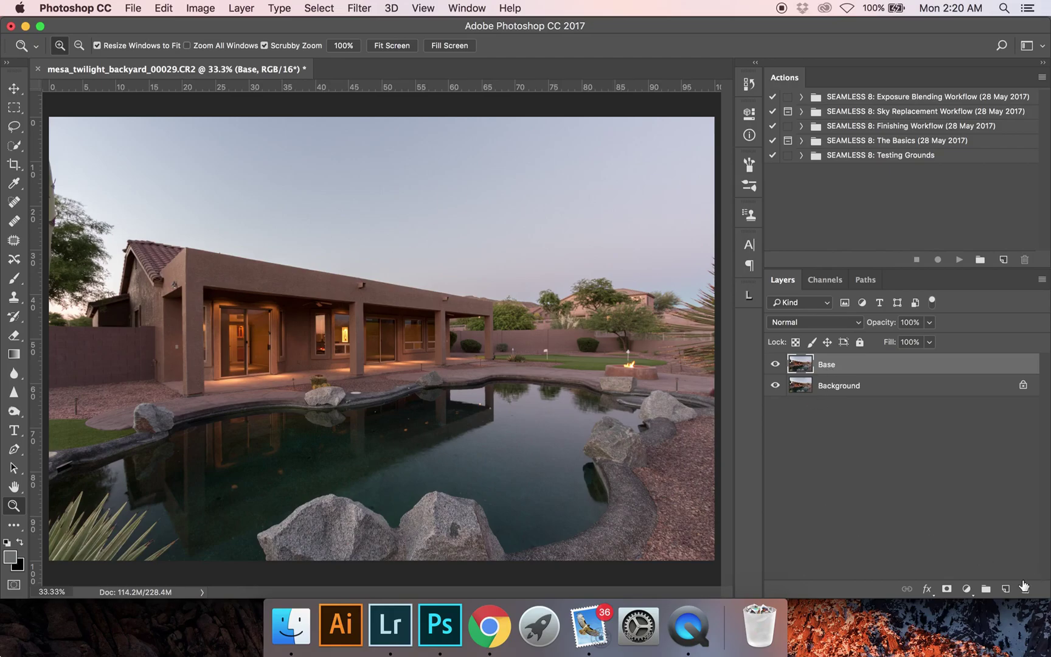
- Add a new layer named "Rough Mask" above Base and give it a white layer mask
{"action": "left_click", "coordinate": [1026, 586]}
{"action": "double_click", "coordinate": [831, 365]}
{"action": "type", "text": "Rough Mask"}
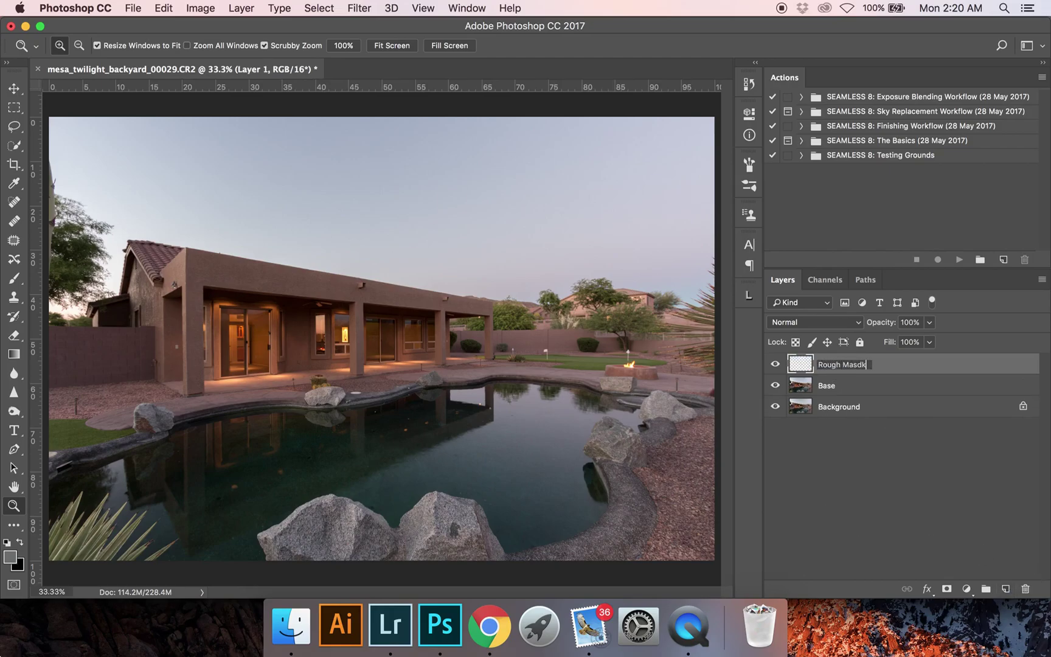
{"action": "key", "text": "Return"}
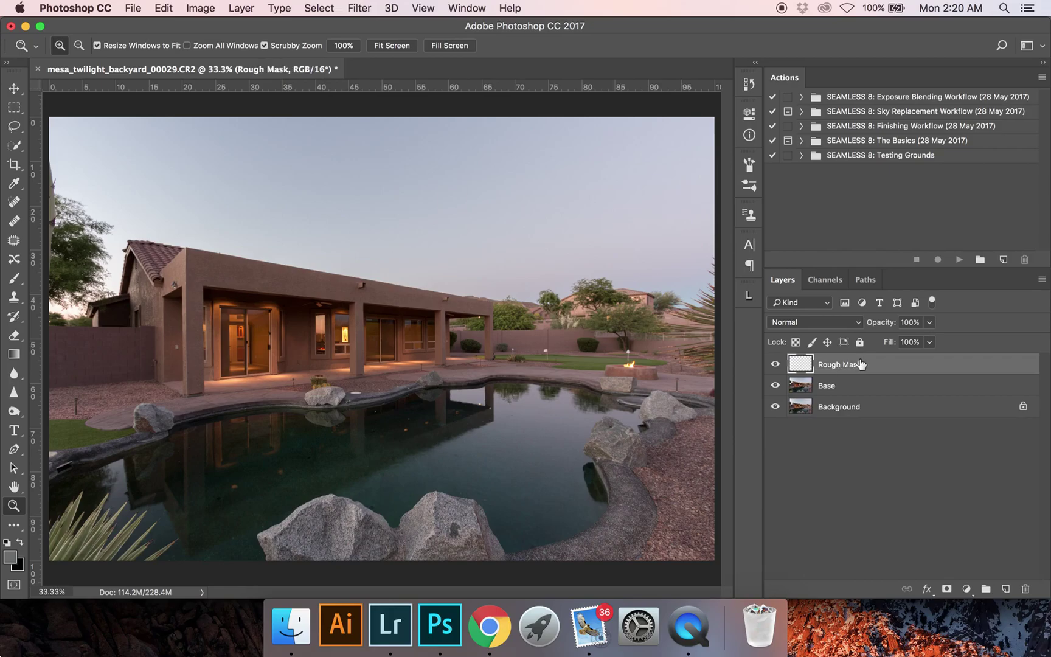
{"action": "left_click", "coordinate": [947, 588]}
- Duplicate the Rough Mask layer and rename the copy "Auto-Refined Mask"
{"action": "key", "text": "super+j"}
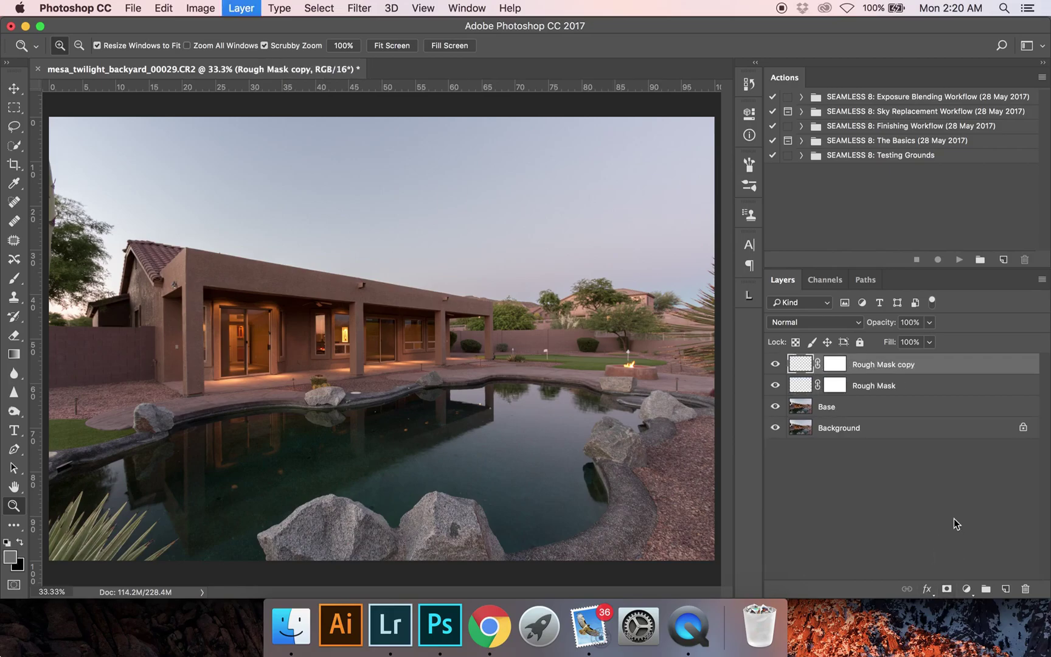
{"action": "double_click", "coordinate": [886, 365]}
{"action": "key", "text": "Right"}
{"action": "key", "text": "BackSpace"}
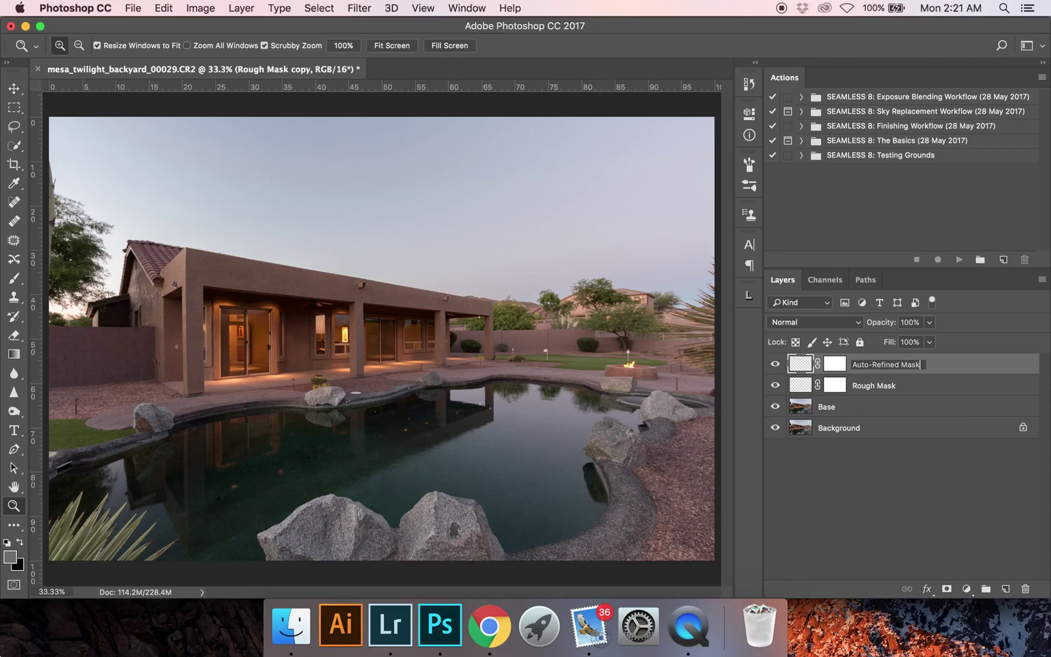
{"action": "key", "text": "Return"}
- Duplicate the Auto-Refined Mask layer and rename the copy "User-Refined Mask"
{"action": "key", "text": "super+j"}
{"action": "double_click", "coordinate": [888, 365]}
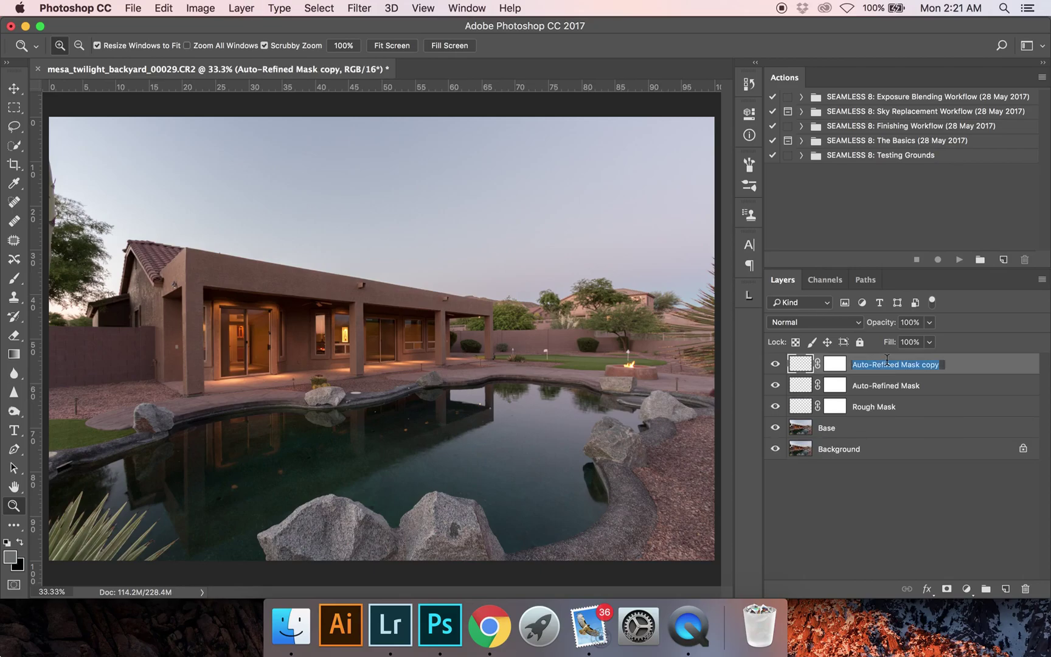
{"action": "type", "text": "User-Refined"}
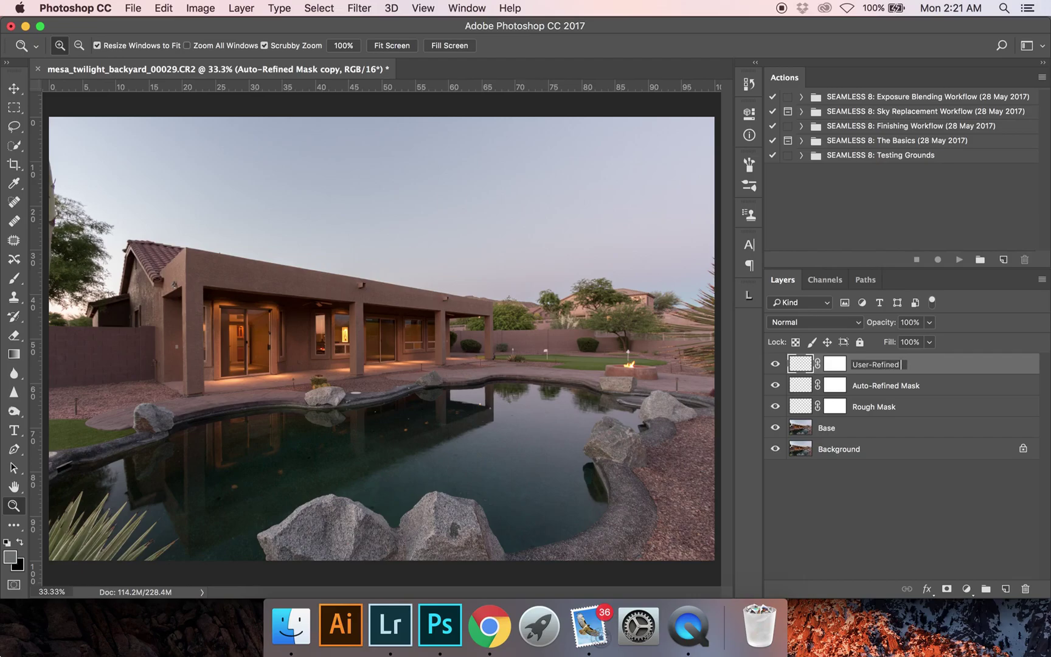
{"action": "key", "text": "Return"}
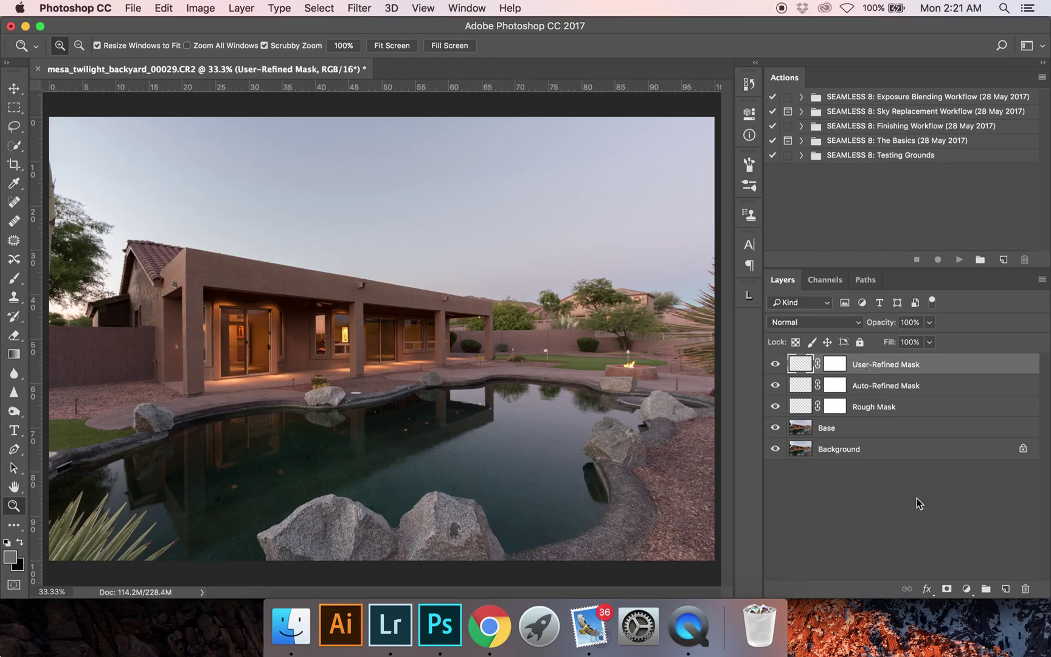
- Add a new layer named "Background" and fill it with white in Normal mode at 100% opacity
{"action": "left_click", "coordinate": [1006, 588]}
{"action": "type", "text": "Background"}
{"action": "key", "text": "Return"}
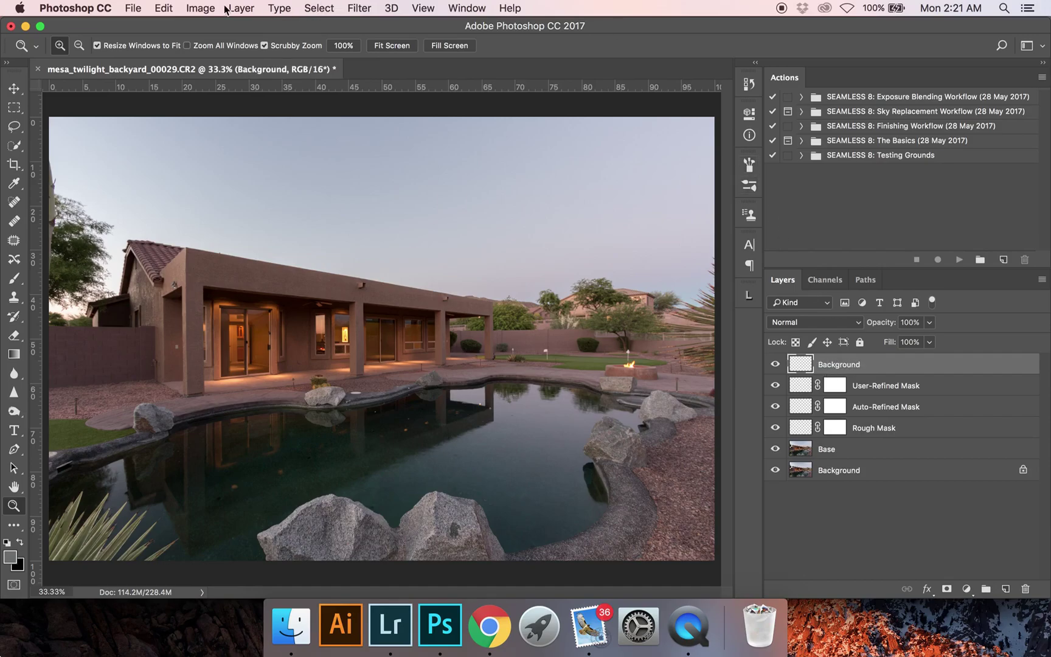
{"action": "left_click", "coordinate": [160, 8]}
{"action": "left_click", "coordinate": [235, 239]}
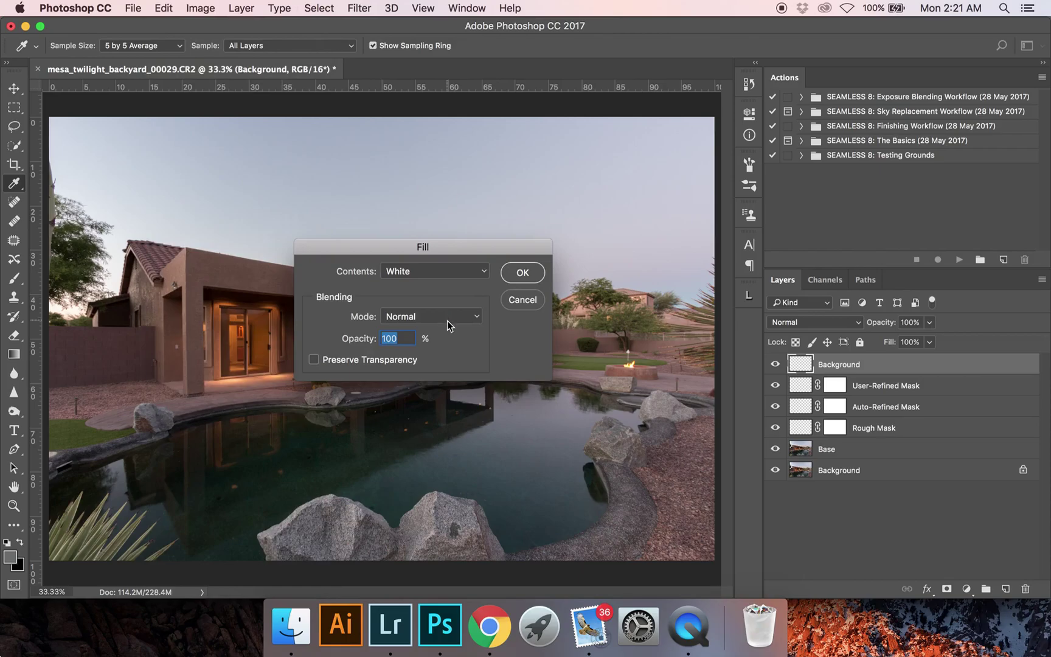
{"action": "left_click", "coordinate": [522, 272]}
{"action": "key", "text": "z"}
- Move the white Background layer directly beneath Base and make Base the active layer
{"action": "left_click_drag", "start_coordinate": [873, 368], "coordinate": [872, 457]}
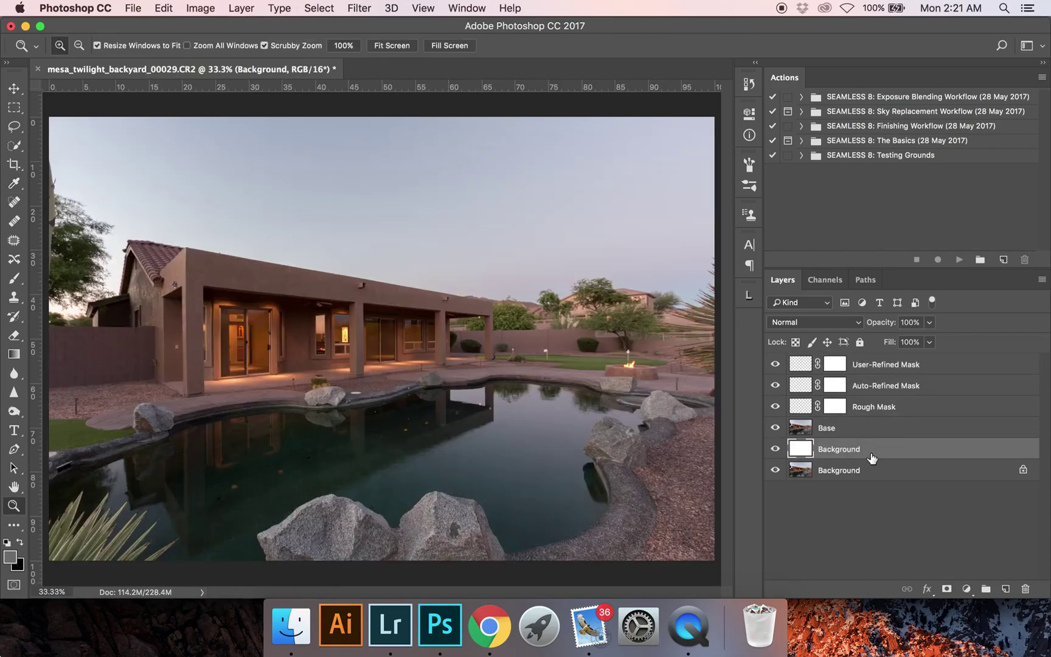
{"action": "left_click", "coordinate": [836, 436]}
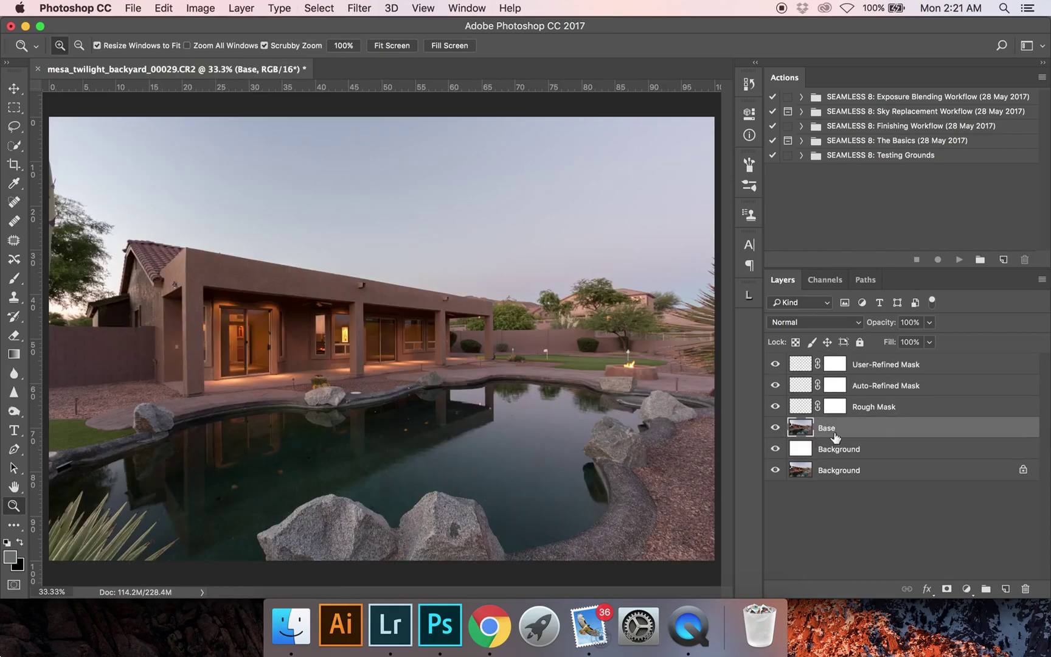
{"action": "left_click", "coordinate": [334, 10]}
{"action": "left_click", "coordinate": [364, 189]}
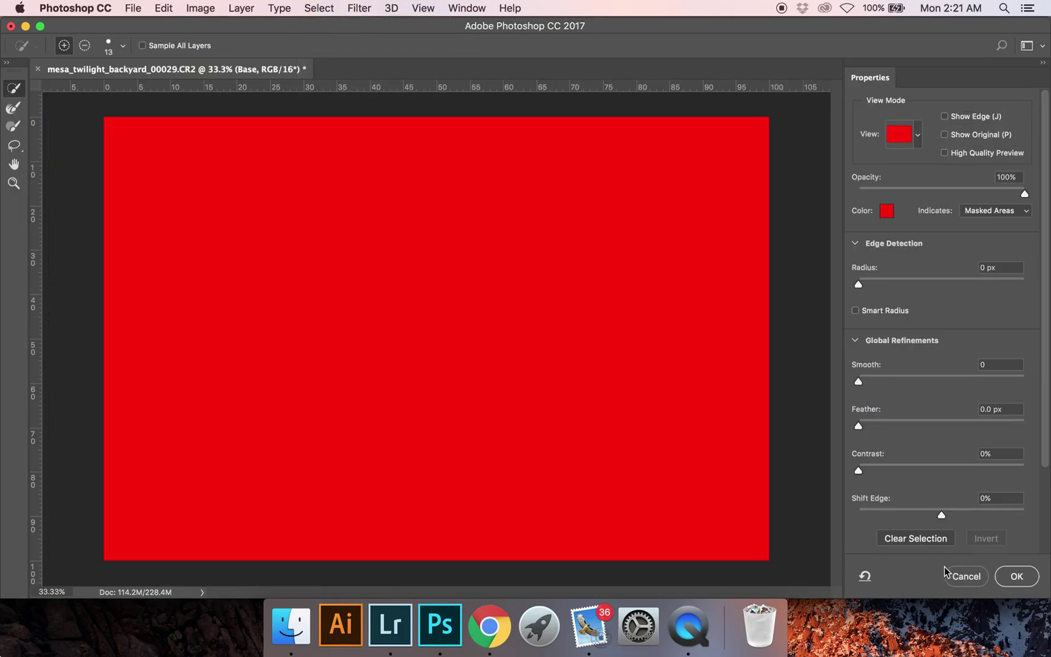
{"action": "left_click", "coordinate": [946, 572]}
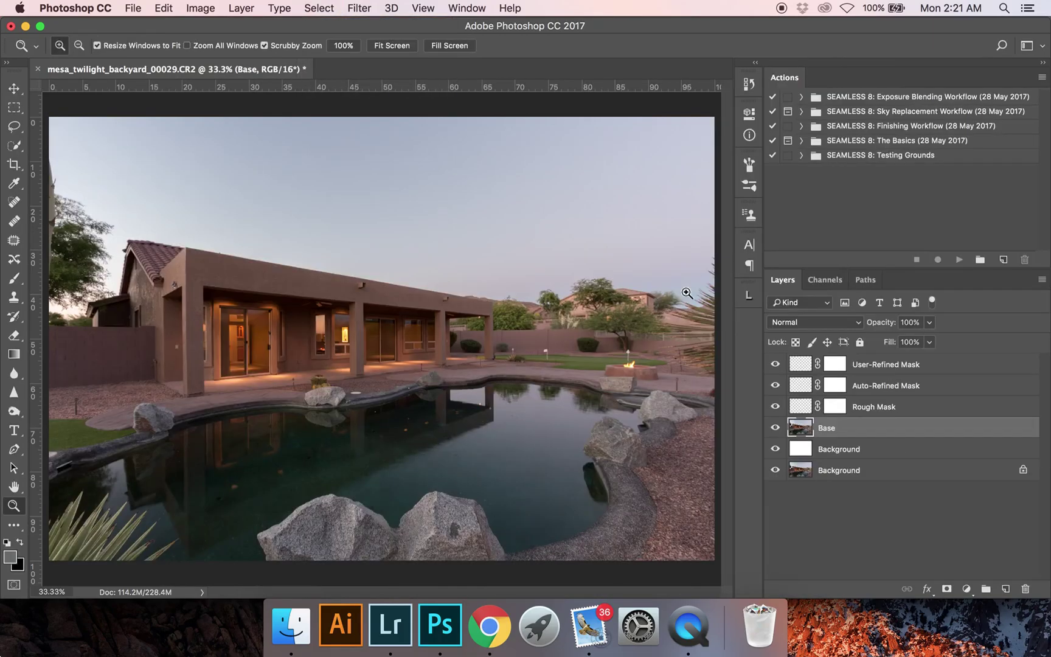
- Select the sky on Base with the Quick Selection tool and subtract the area by the tree beside the house
{"action": "left_click", "coordinate": [20, 150]}
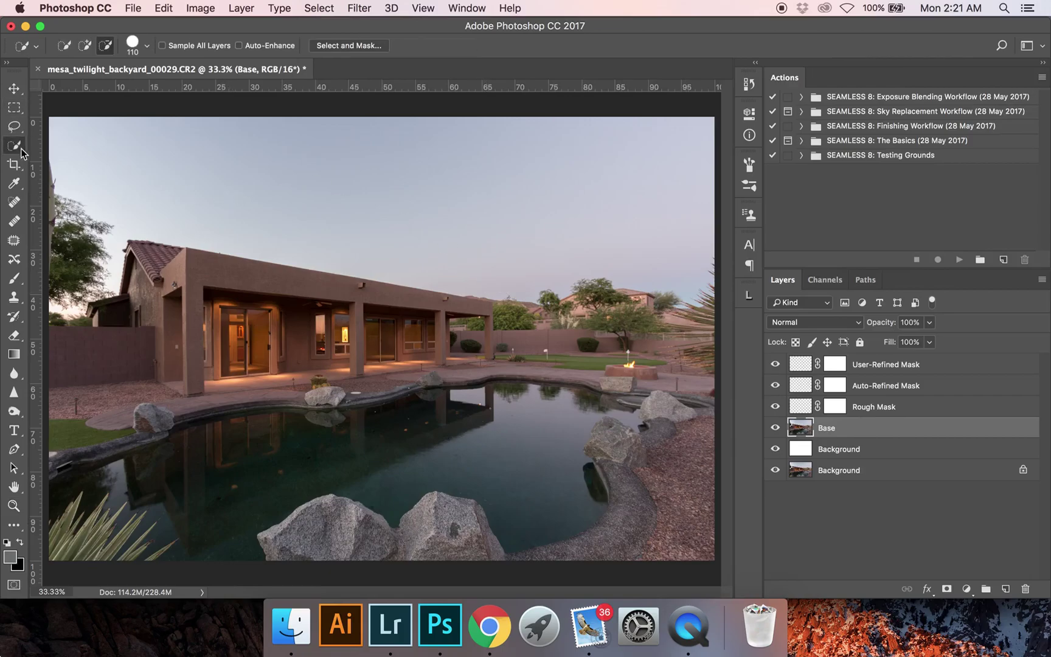
{"action": "left_click", "coordinate": [84, 47]}
{"action": "mouse_move", "coordinate": [149, 184]}
{"action": "left_mouse_down"}
{"action": "mouse_move", "coordinate": [199, 166]}
{"action": "mouse_move", "coordinate": [470, 186]}
{"action": "left_mouse_up"}
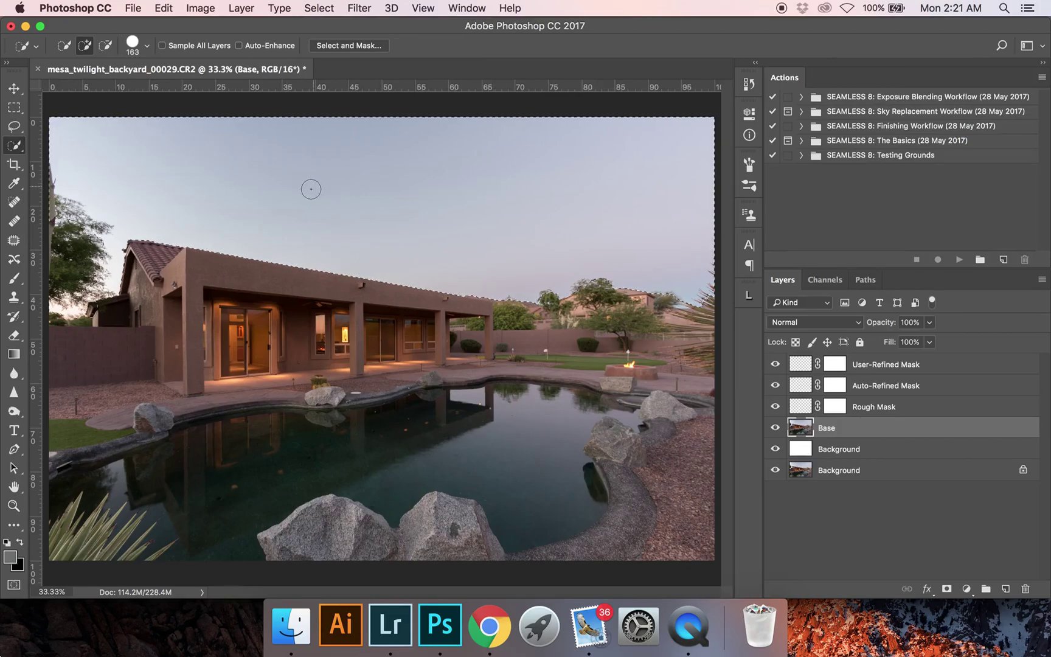
{"action": "key", "text": "alt"}
{"action": "left_click", "coordinate": [97, 313], "text": "alt"}
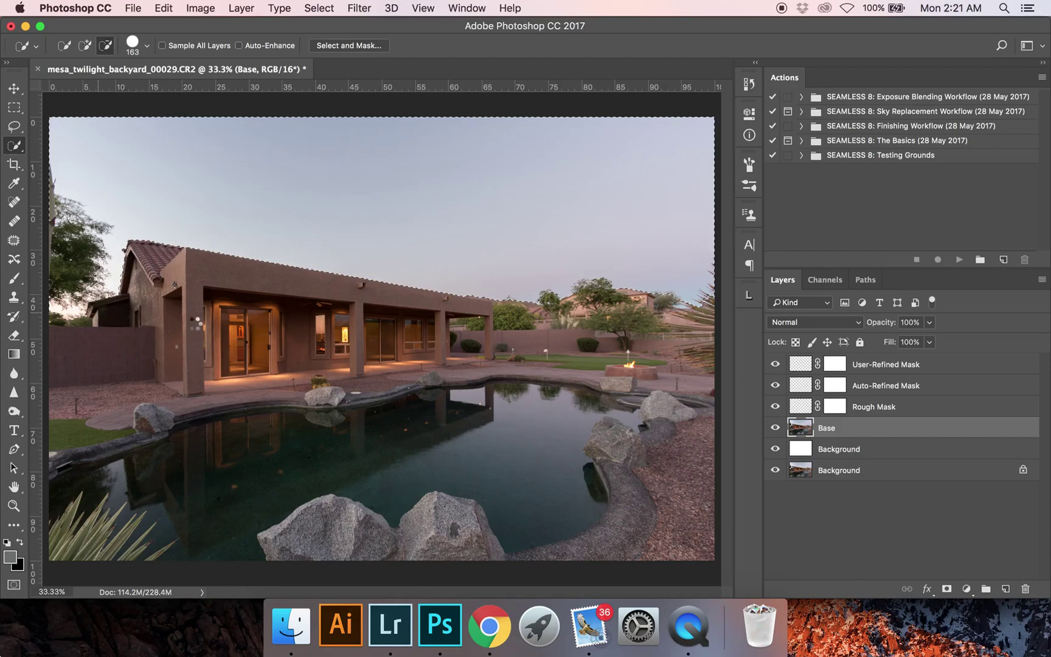
- Extend the sky selection twice with the Similar command and check it as a Quick Mask overlay
{"action": "left_click", "coordinate": [330, 8]}
{"action": "left_click", "coordinate": [349, 240]}
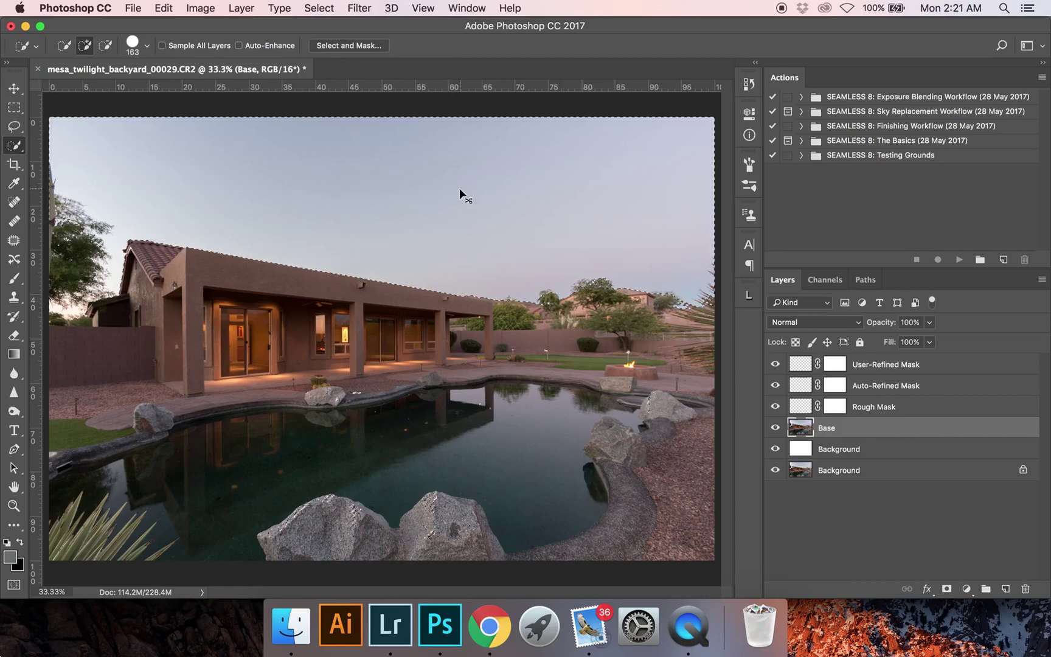
{"action": "left_click", "coordinate": [318, 8]}
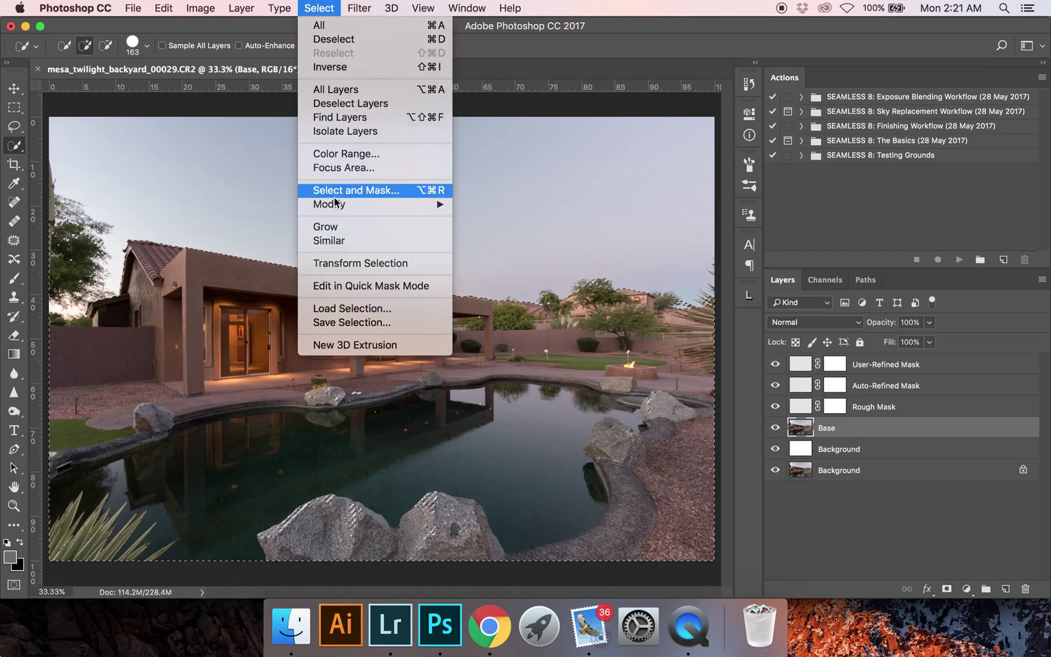
{"action": "left_click", "coordinate": [341, 246]}
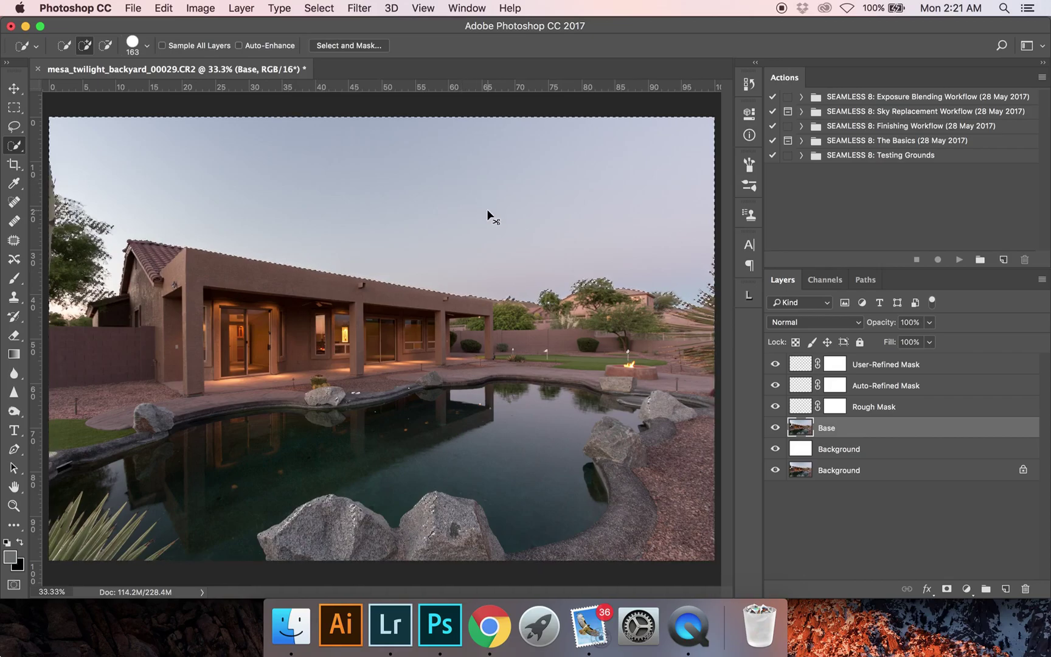
{"action": "key", "text": "super+minus"}
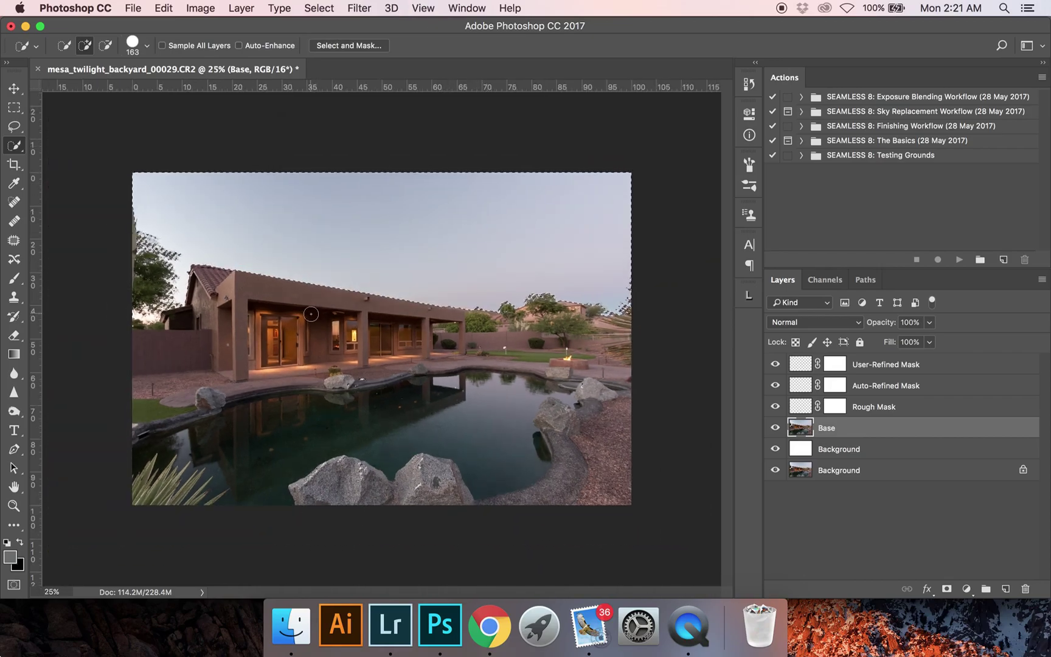
{"action": "key", "text": "q"}
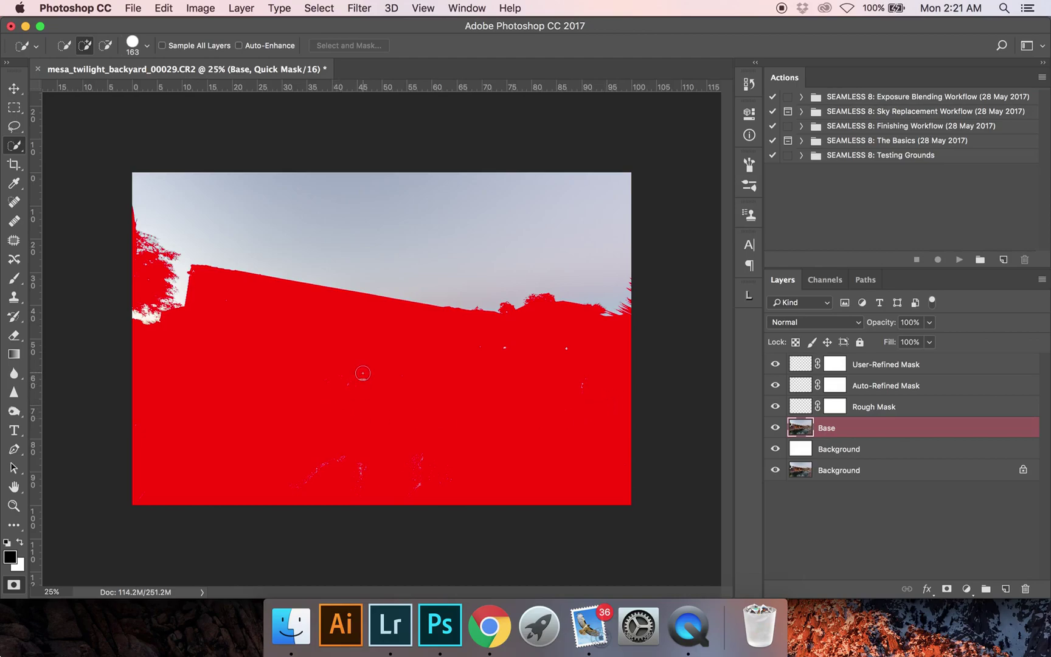
{"action": "key", "text": "q"}
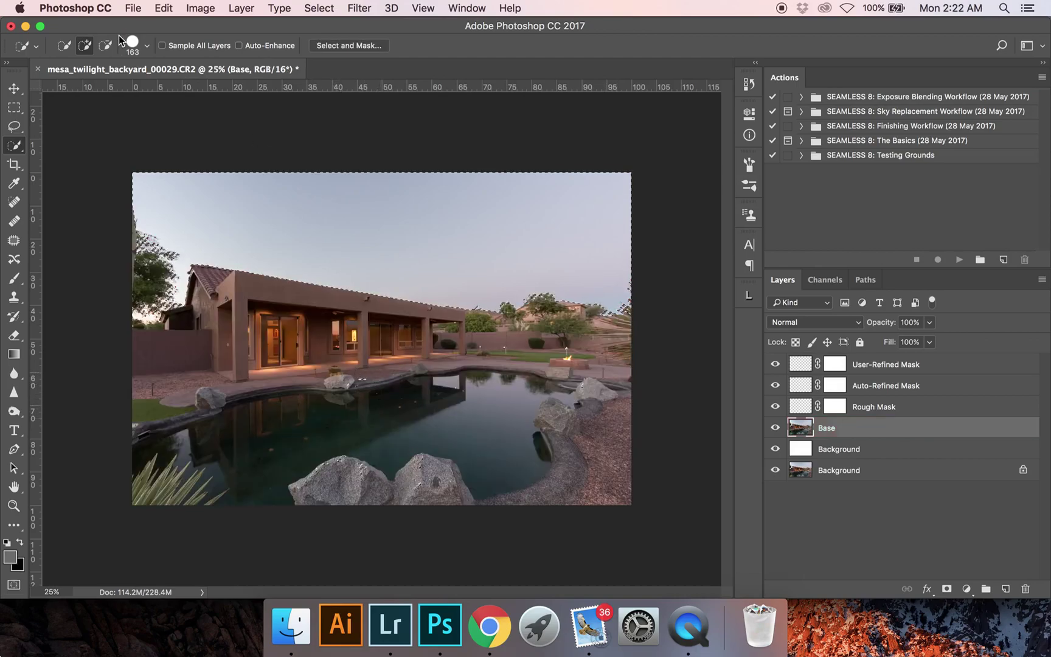
- Subtract the stray areas over the rocks, pool, house and yard from the sky selection, and check it in Quick Mask mode
{"action": "left_click", "coordinate": [106, 46]}
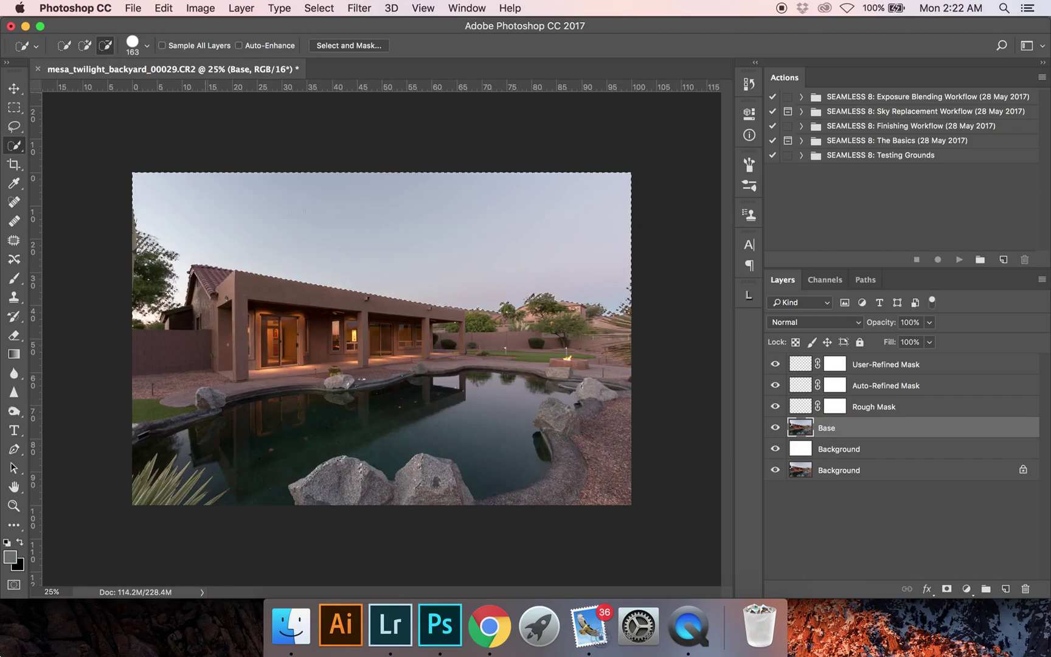
{"action": "right_click", "coordinate": [358, 443]}
{"action": "left_click", "coordinate": [374, 443]}
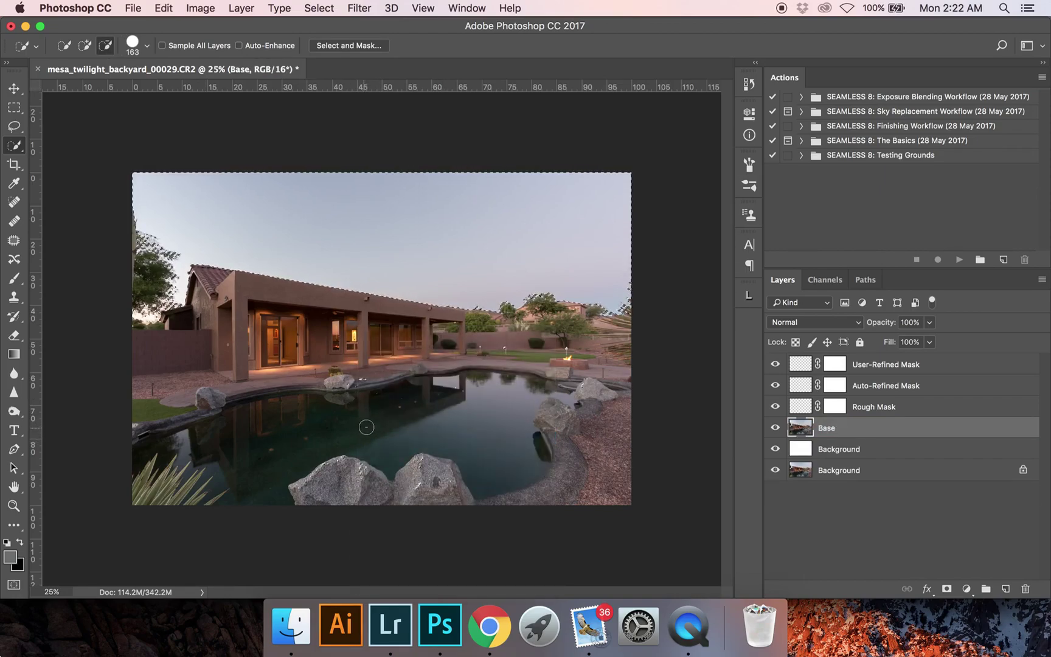
{"action": "left_click_drag", "start_coordinate": [363, 424], "coordinate": [457, 428]}
{"action": "mouse_move", "coordinate": [295, 412]}
{"action": "left_mouse_down"}
{"action": "mouse_move", "coordinate": [357, 387]}
{"action": "mouse_move", "coordinate": [173, 425]}
{"action": "mouse_move", "coordinate": [147, 416]}
{"action": "mouse_move", "coordinate": [242, 345]}
{"action": "left_mouse_up"}
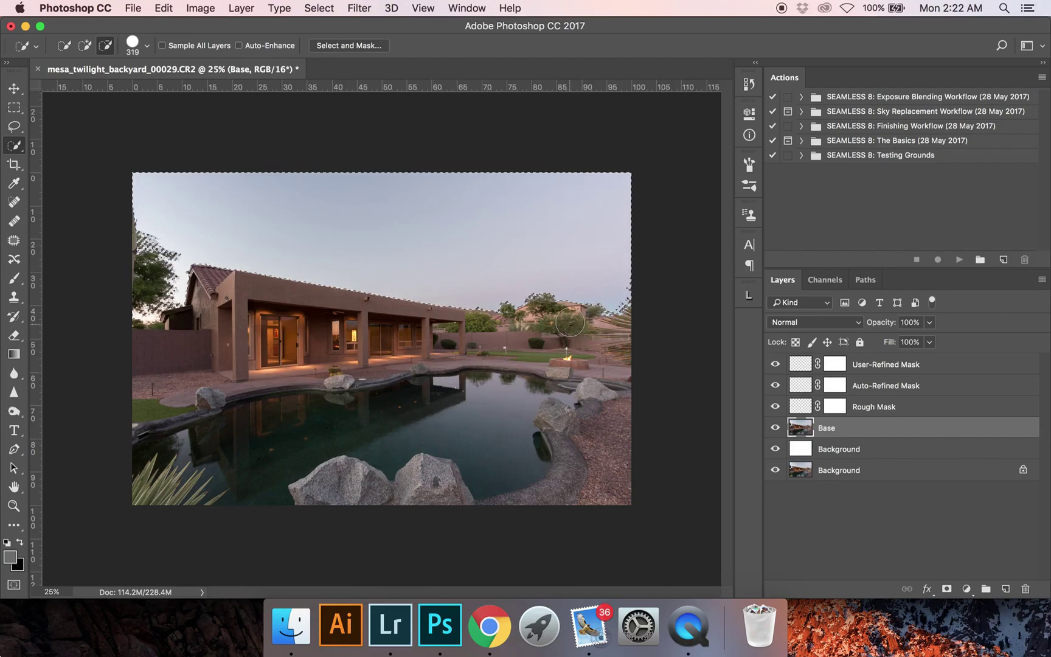
{"action": "key", "text": "q"}
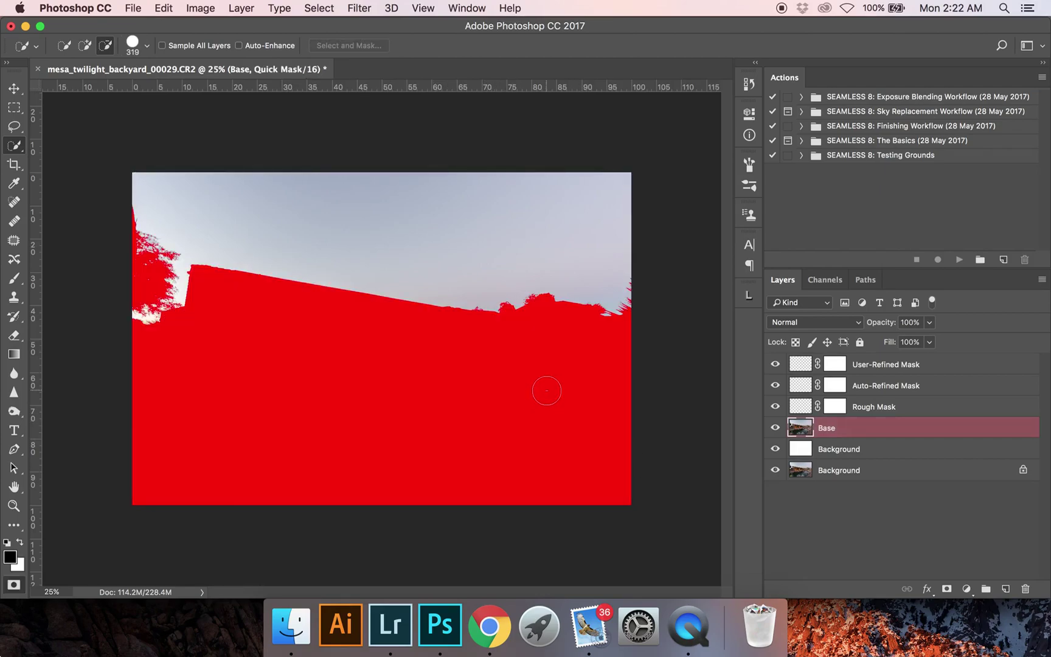
{"action": "key", "text": "q"}
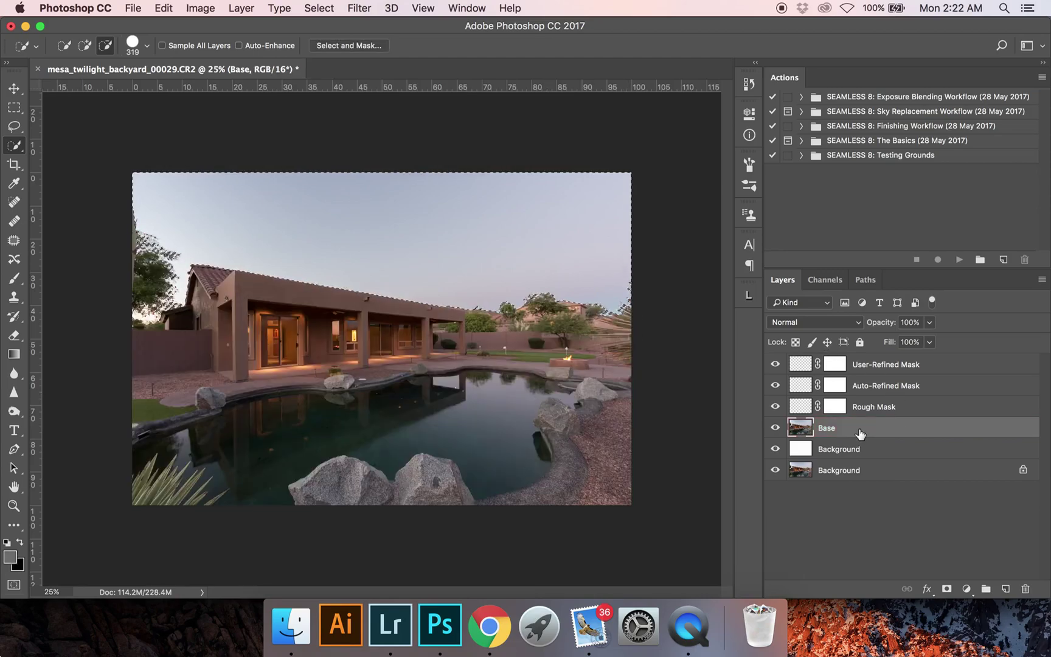
- Fill the selected sky area with black on the Rough Mask layer's mask
{"action": "left_click", "coordinate": [839, 411]}
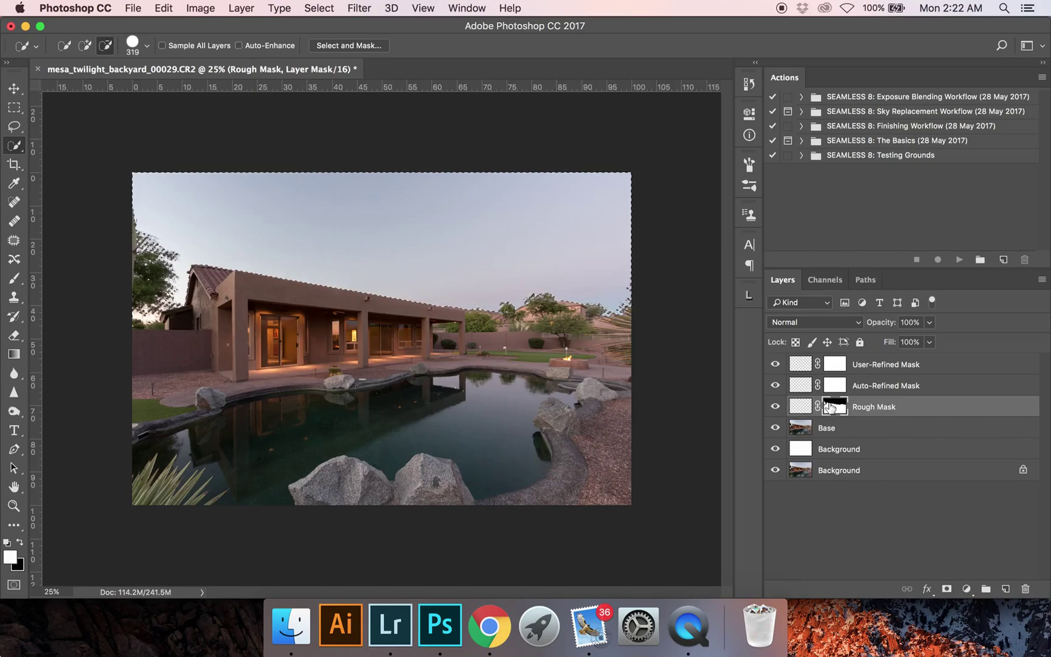
- Refine the sky selection on Base in Select and Mask with an edge detection radius of 20 px
{"action": "left_click", "coordinate": [828, 431]}
{"action": "left_click", "coordinate": [354, 49]}
{"action": "left_click", "coordinate": [981, 269]}
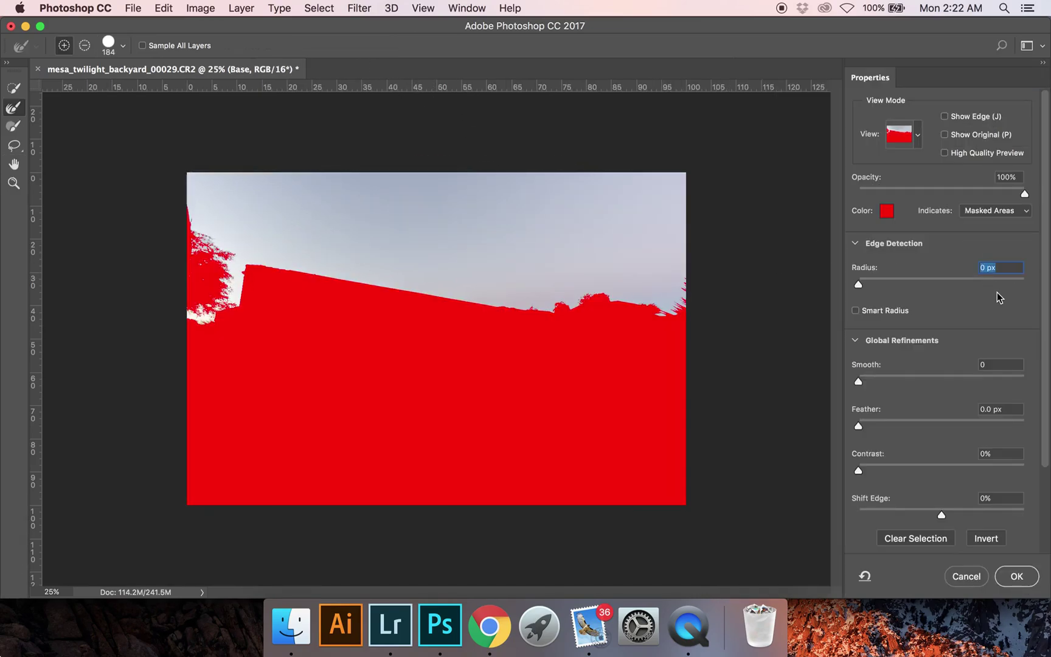
{"action": "left_click_drag", "start_coordinate": [858, 285], "coordinate": [935, 285]}
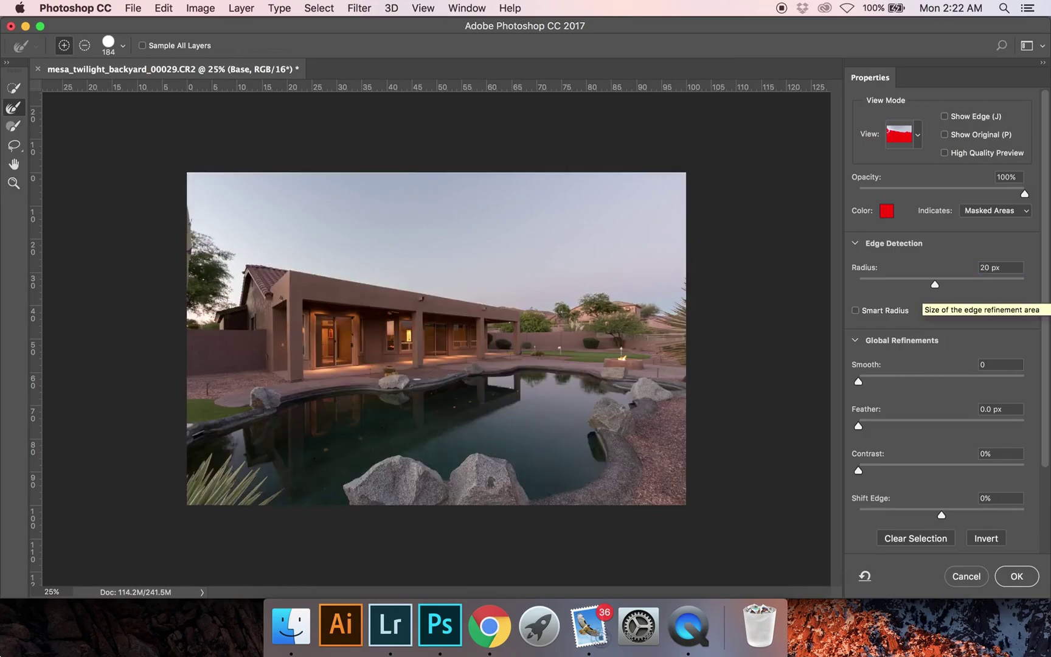
{"action": "left_click", "coordinate": [1016, 577]}
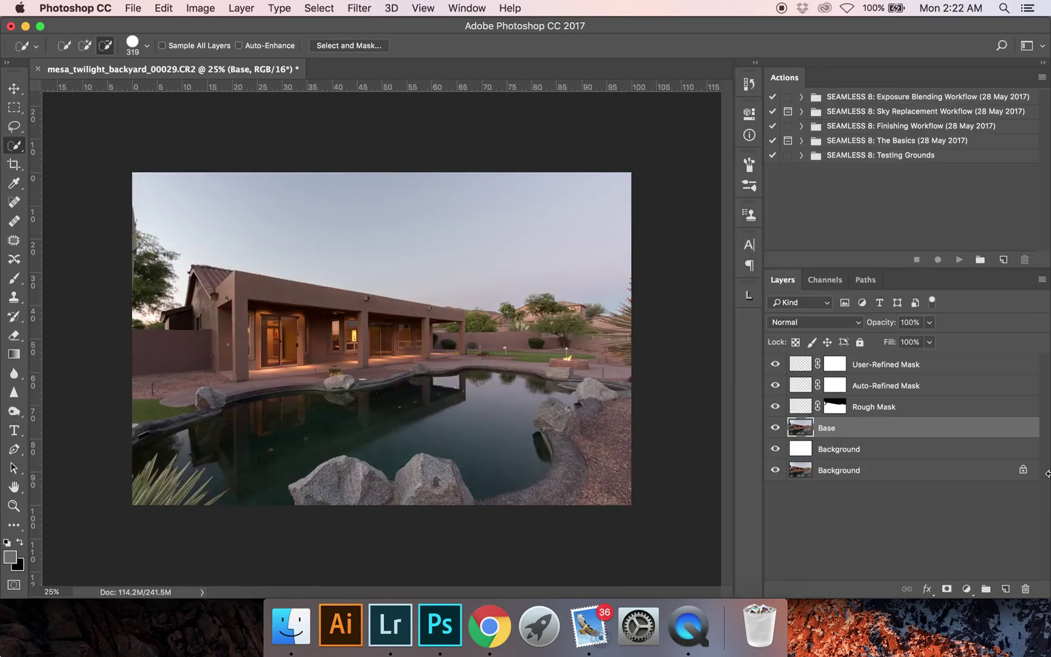
- Turn the refined sky selection black on the Auto-Refined Mask layer's mask
{"action": "left_click", "coordinate": [833, 388]}
{"action": "key", "text": "super+i"}
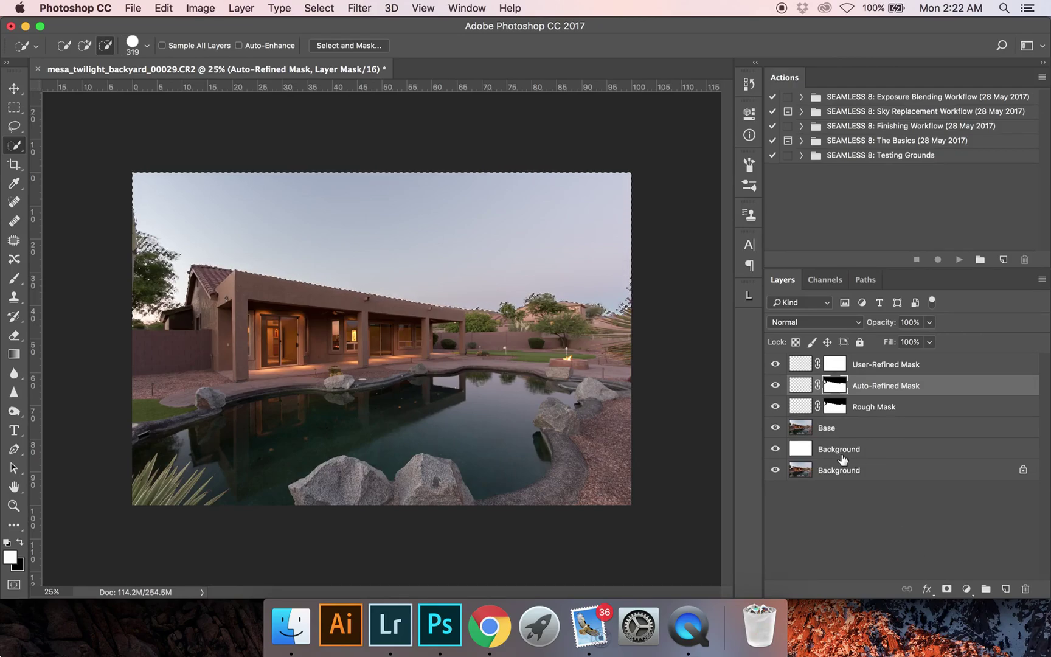
- Open Base in Select and Mask with the overlay at 49% opacity and brush the Refine Edge over the trees bordering the sky
{"action": "left_click", "coordinate": [833, 428]}
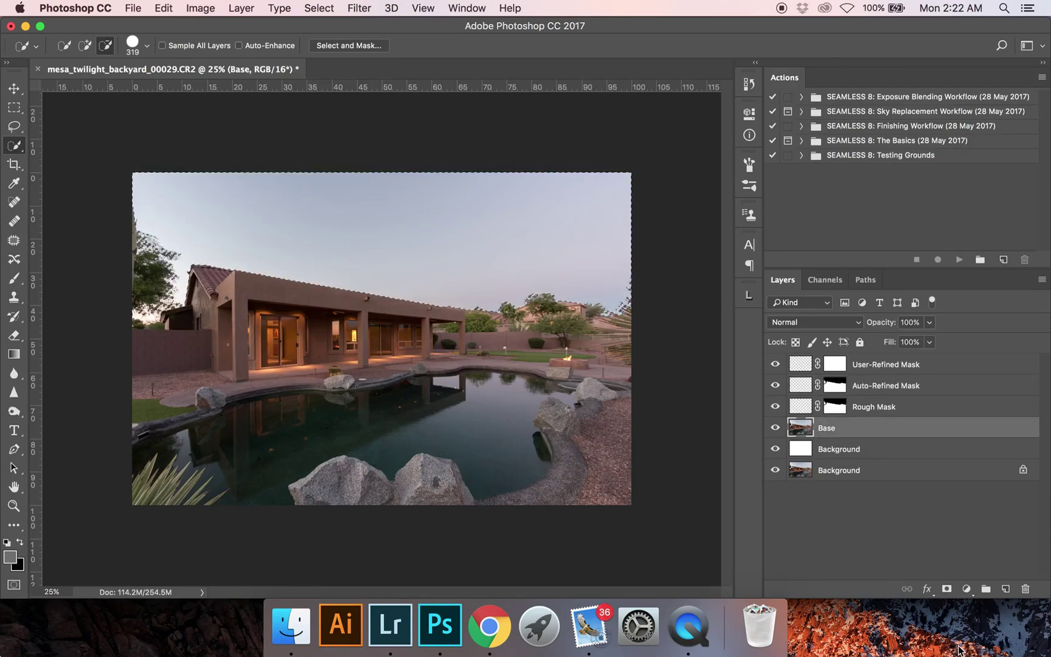
{"action": "left_click", "coordinate": [368, 45]}
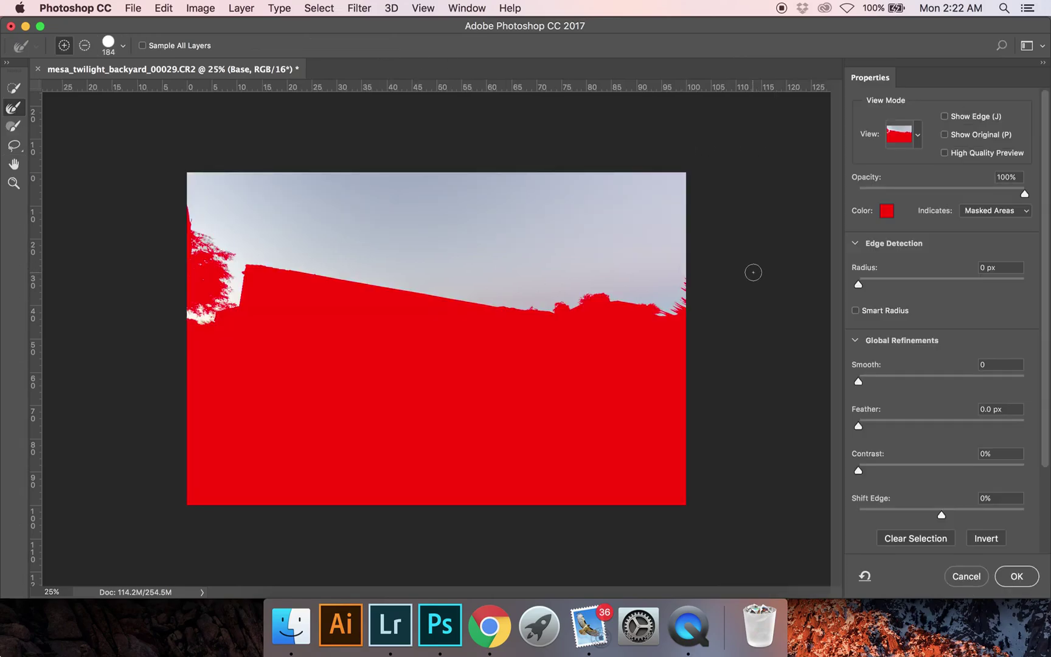
{"action": "left_click", "coordinate": [943, 192]}
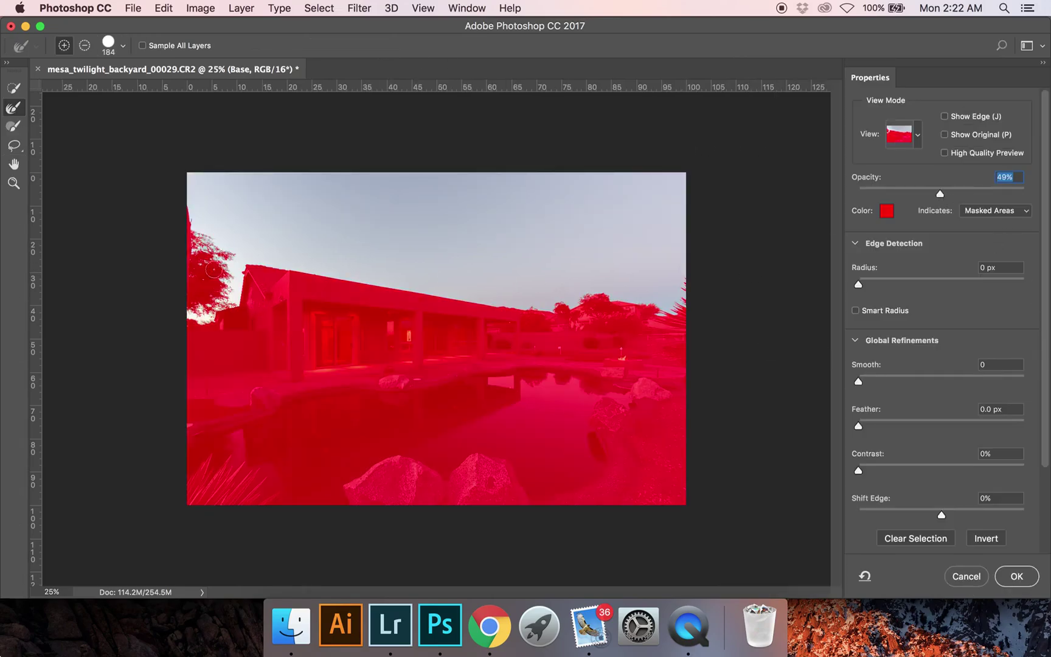
{"action": "key", "text": "super+0"}
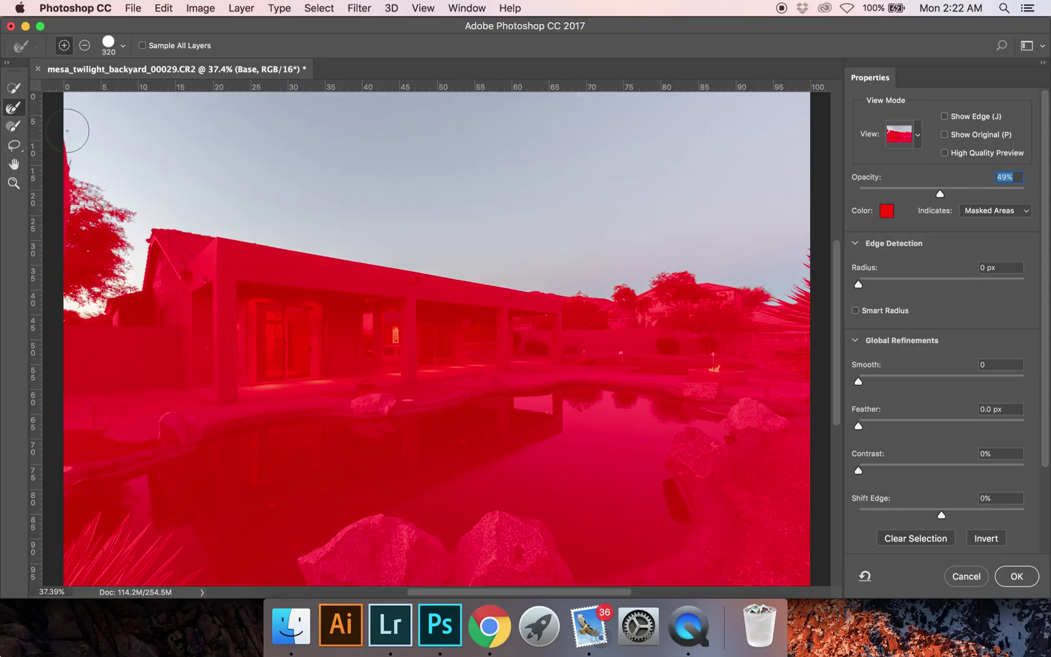
{"action": "left_click_drag", "start_coordinate": [88, 279], "coordinate": [77, 280]}
- Return the overlay opacity to 100%, set Shift Edge to -20, and apply the refined selection
{"action": "left_click", "coordinate": [991, 499]}
{"action": "type", "text": "20"}
{"action": "left_click_drag", "start_coordinate": [974, 193], "coordinate": [1050, 196]}
{"action": "left_click", "coordinate": [1003, 500]}
{"action": "key", "text": "BackSpace"}
{"action": "type", "text": "-20"}
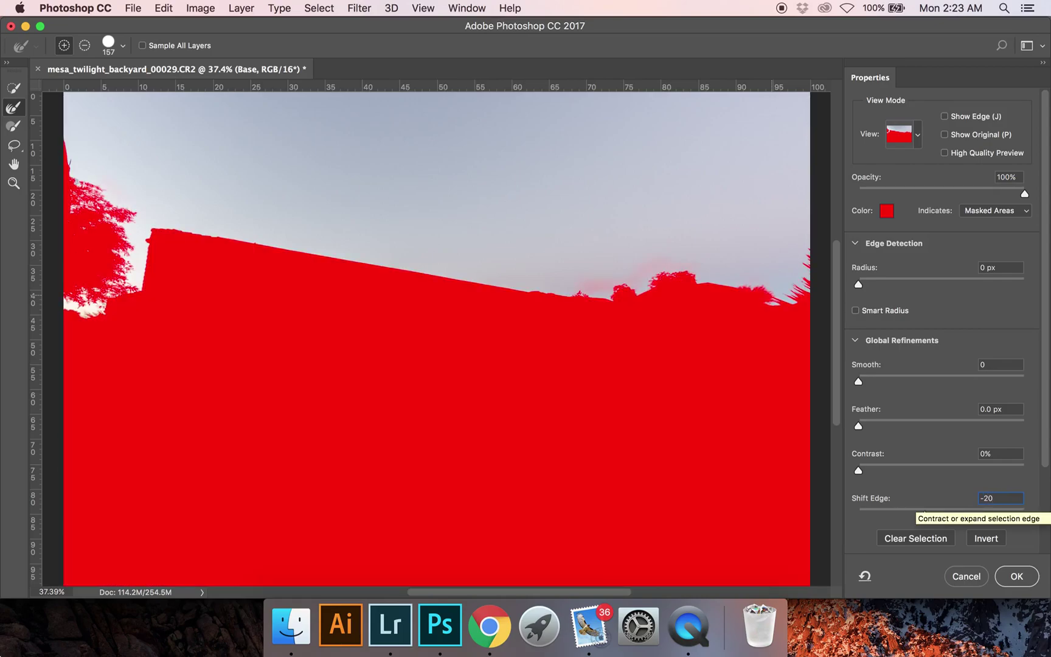
{"action": "left_click", "coordinate": [1011, 576]}
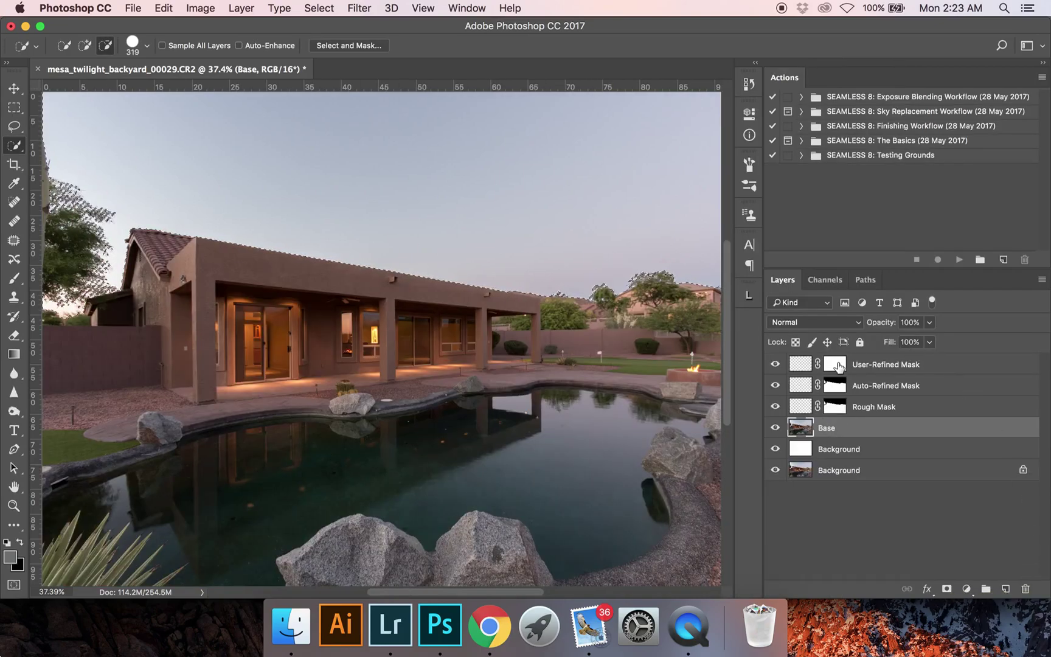
- Turn the refined sky selection black on the User-Refined Mask layer's mask and display that mask alone
{"action": "left_click", "coordinate": [837, 364]}
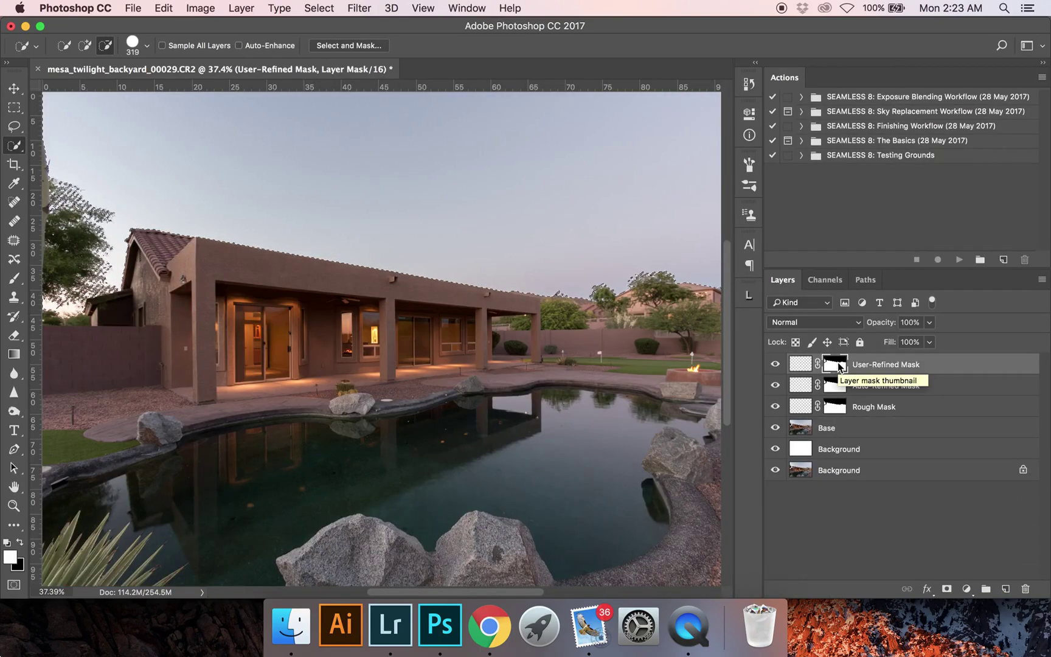
{"action": "left_click", "coordinate": [837, 364], "text": "alt"}
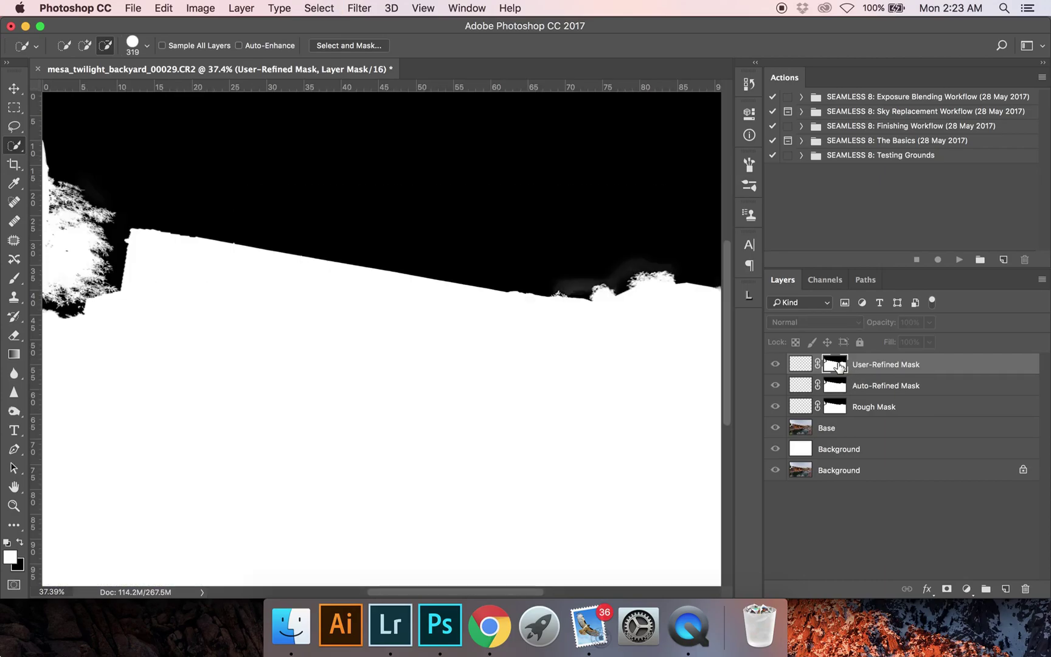
- Set the Burn tool to the Shadows range with a brush size of 347 for cleaning the mask near the horizon trees
{"action": "key", "text": "z"}
{"action": "left_click", "coordinate": [638, 288]}
{"action": "left_click", "coordinate": [637, 288]}
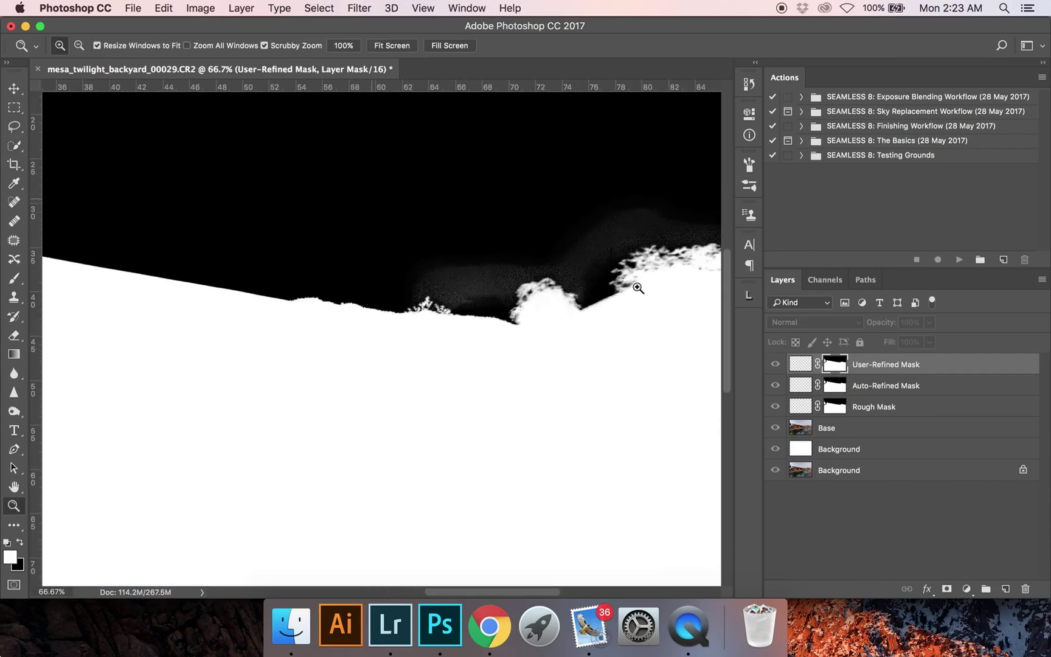
{"action": "left_click", "coordinate": [637, 287]}
{"action": "scroll", "coordinate": [636, 317], "scroll_direction": "up", "scroll_amount": 2}
{"action": "scroll", "coordinate": [444, 252], "scroll_direction": "right", "scroll_amount": 5}
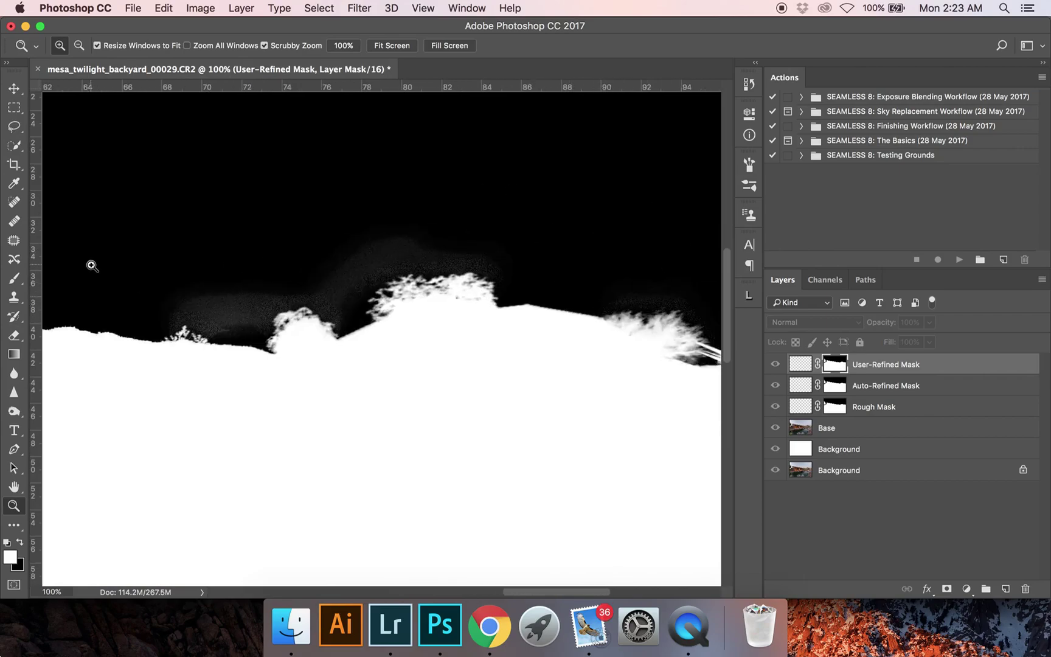
{"action": "key", "text": "o"}
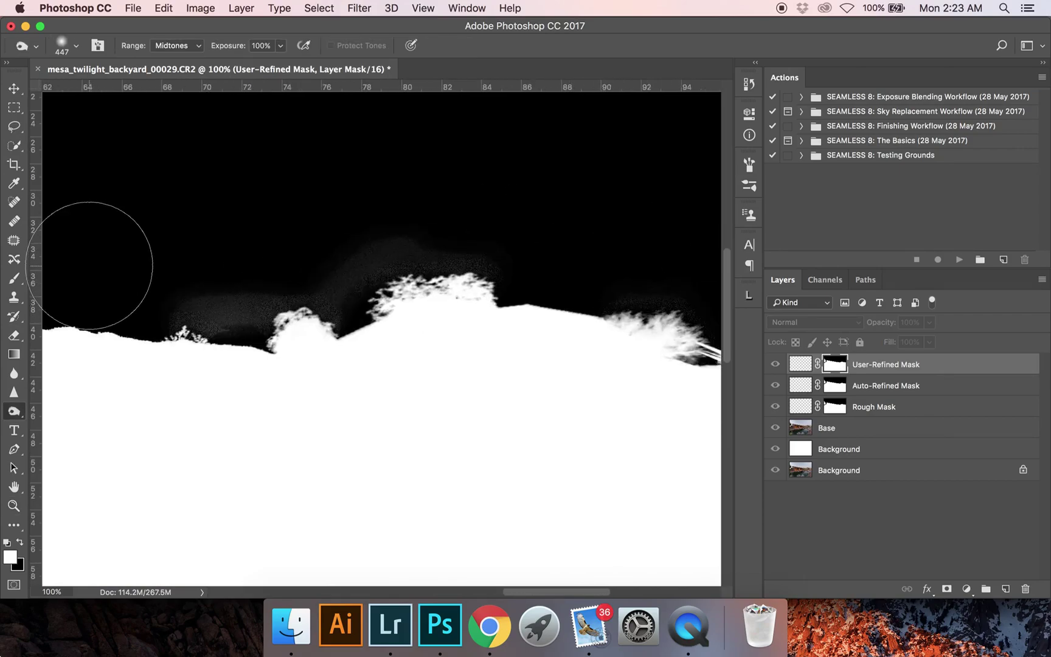
{"action": "left_click", "coordinate": [183, 47]}
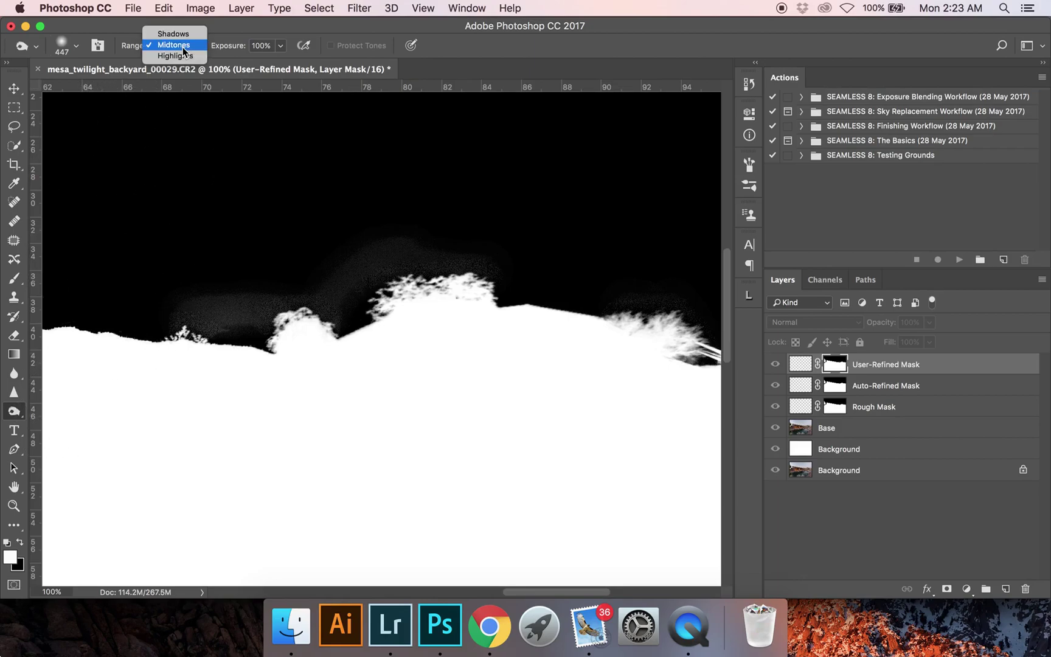
{"action": "left_click", "coordinate": [187, 44]}
{"action": "left_click", "coordinate": [188, 44]}
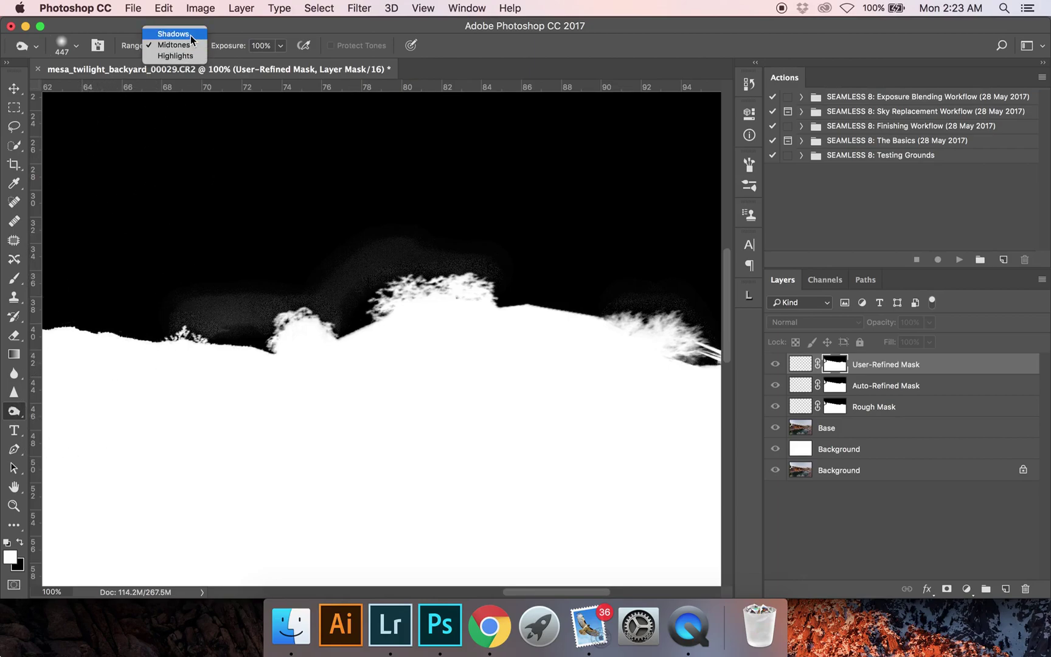
{"action": "left_click", "coordinate": [177, 35]}
{"action": "left_click_drag", "start_coordinate": [381, 246], "coordinate": [359, 246]}
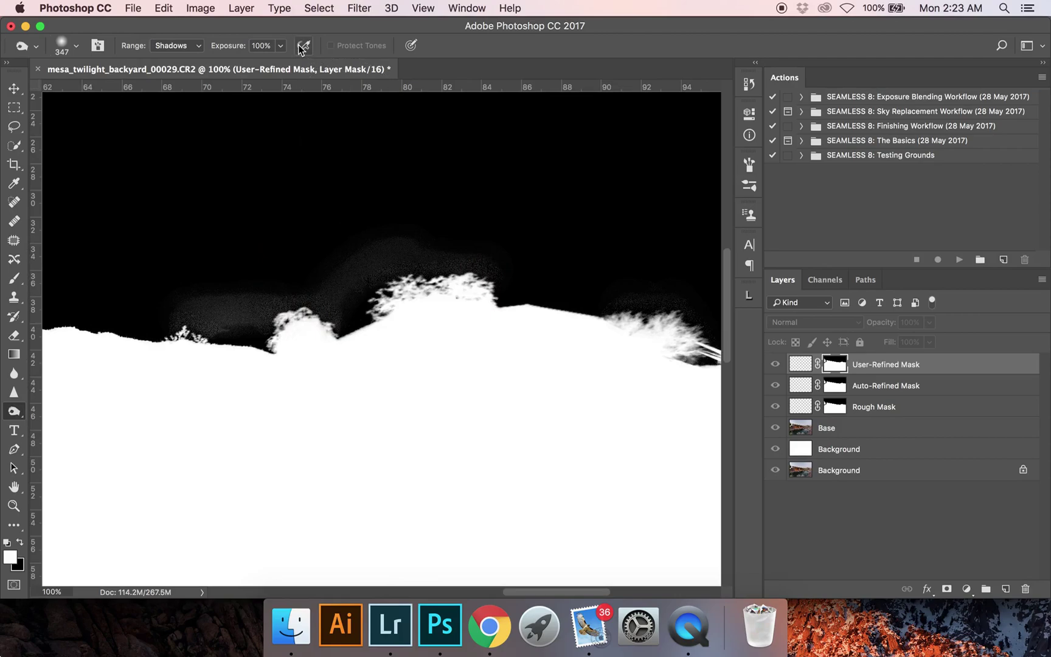
- Burn the gray haze above the horizon trees to black on the mask at 40% exposure
{"action": "key", "text": "Return"}
{"action": "type", "text": "40"}
{"action": "key", "text": "Return"}
{"action": "mouse_move", "coordinate": [235, 305]}
{"action": "left_mouse_down"}
{"action": "mouse_move", "coordinate": [248, 291]}
{"action": "mouse_move", "coordinate": [425, 244]}
{"action": "mouse_move", "coordinate": [536, 269]}
{"action": "left_mouse_up"}
{"action": "scroll", "coordinate": [612, 300], "scroll_direction": "right", "scroll_amount": 5}
{"action": "left_click_drag", "start_coordinate": [458, 276], "coordinate": [574, 339]}
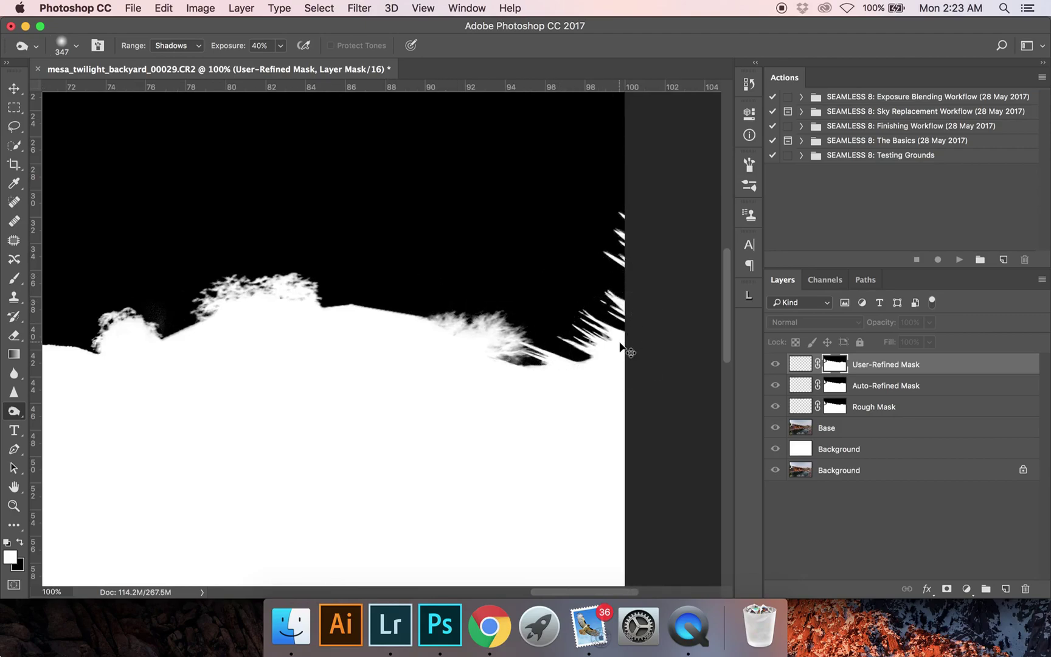
- Check the whole User-Refined Mask, return to the image view, and load the mask as a selection
{"action": "key", "text": "super+0"}
{"action": "key", "text": "z"}
{"action": "left_click_drag", "start_coordinate": [76, 265], "coordinate": [75, 266]}
{"action": "right_click", "coordinate": [340, 297]}
{"action": "left_click", "coordinate": [340, 298]}
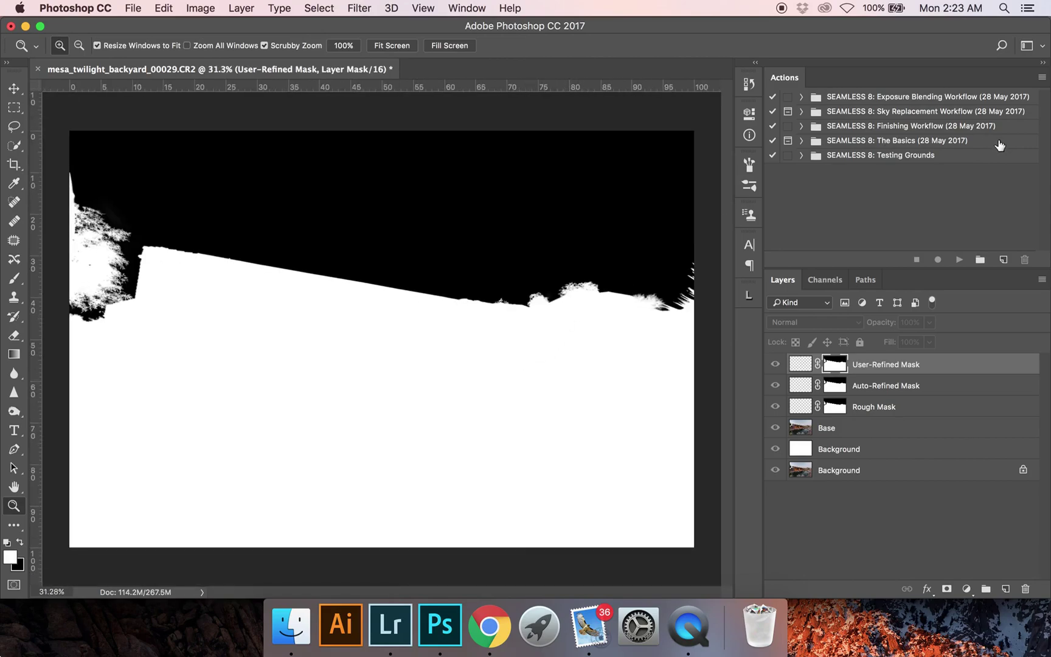
{"action": "left_click", "coordinate": [835, 364], "text": "alt"}
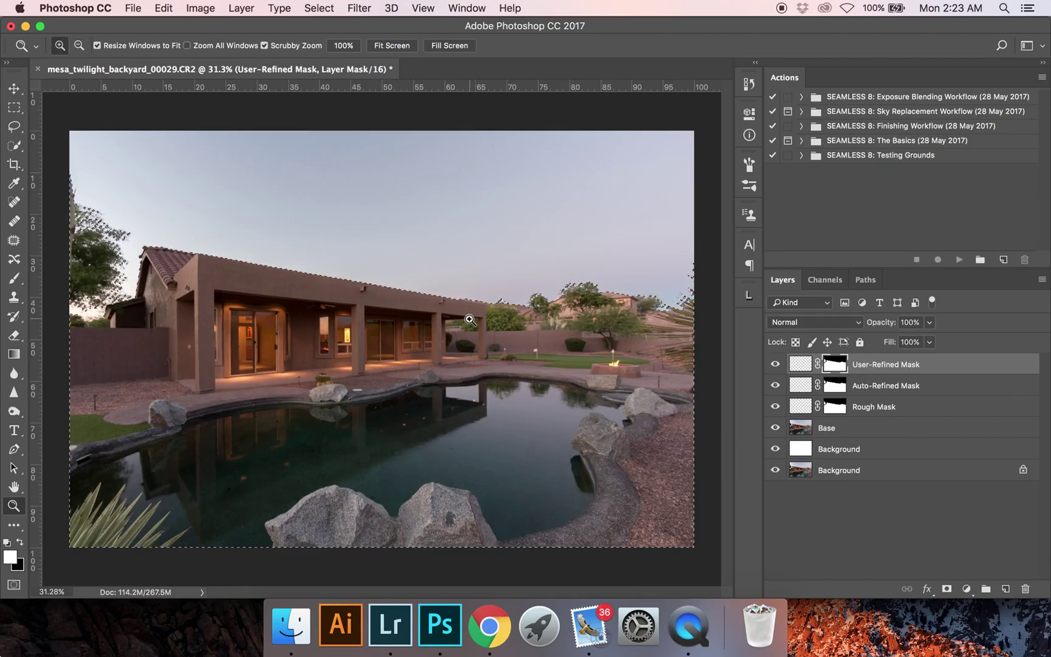
- Add a layer mask to Base from the selection so that the sky is hidden and the house and yard stay visible
{"action": "left_click", "coordinate": [816, 427]}
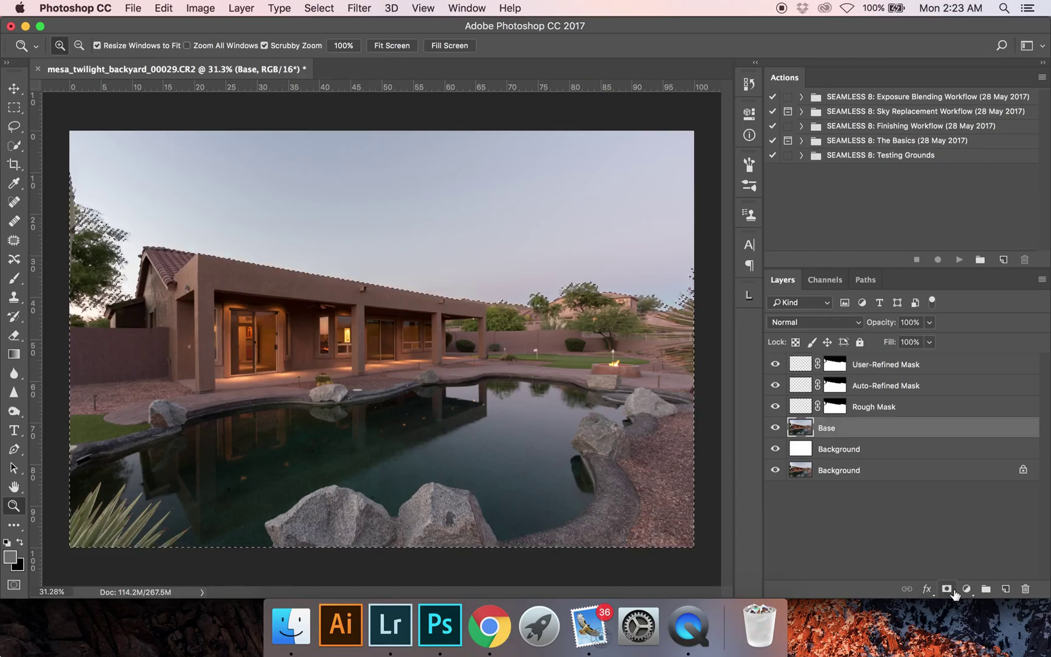
{"action": "left_click", "coordinate": [947, 589]}
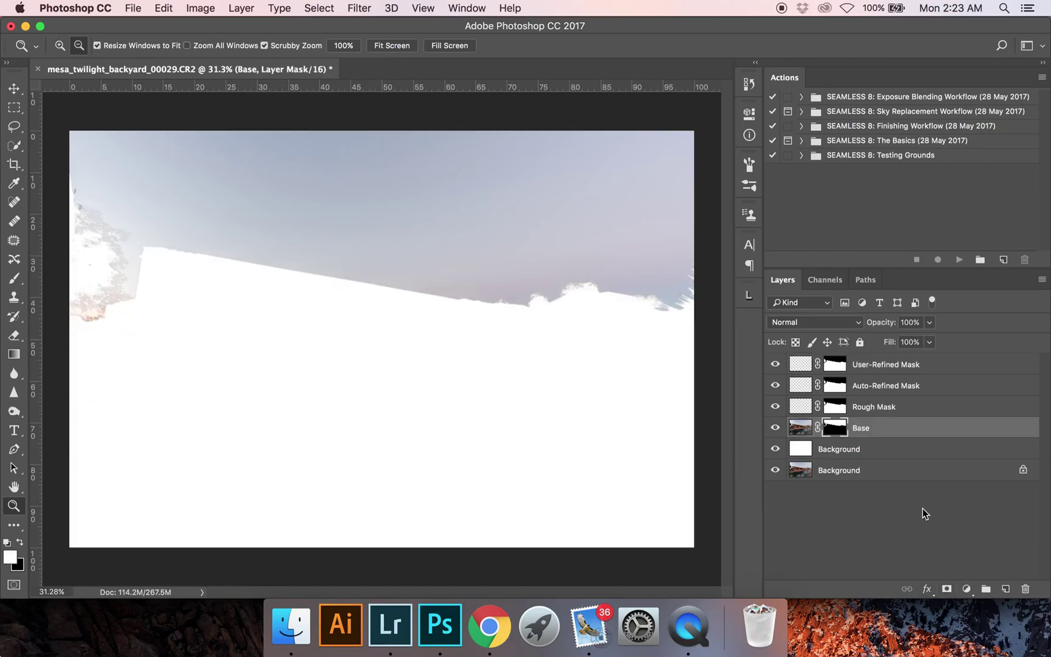
{"action": "key", "text": "super+z"}
{"action": "left_click", "coordinate": [947, 589]}
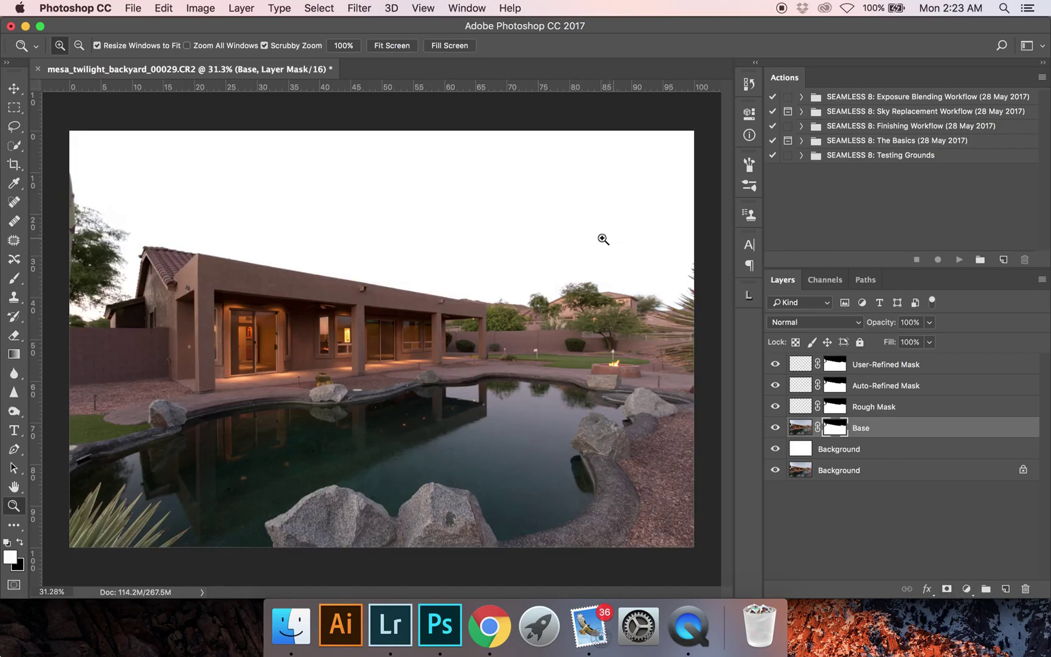
- Examine the masked edges of the trees, rooftops and plants along the horizon up close
{"action": "left_click_drag", "start_coordinate": [514, 298], "coordinate": [626, 286]}
{"action": "scroll", "coordinate": [626, 285], "scroll_direction": "right", "scroll_amount": 15}
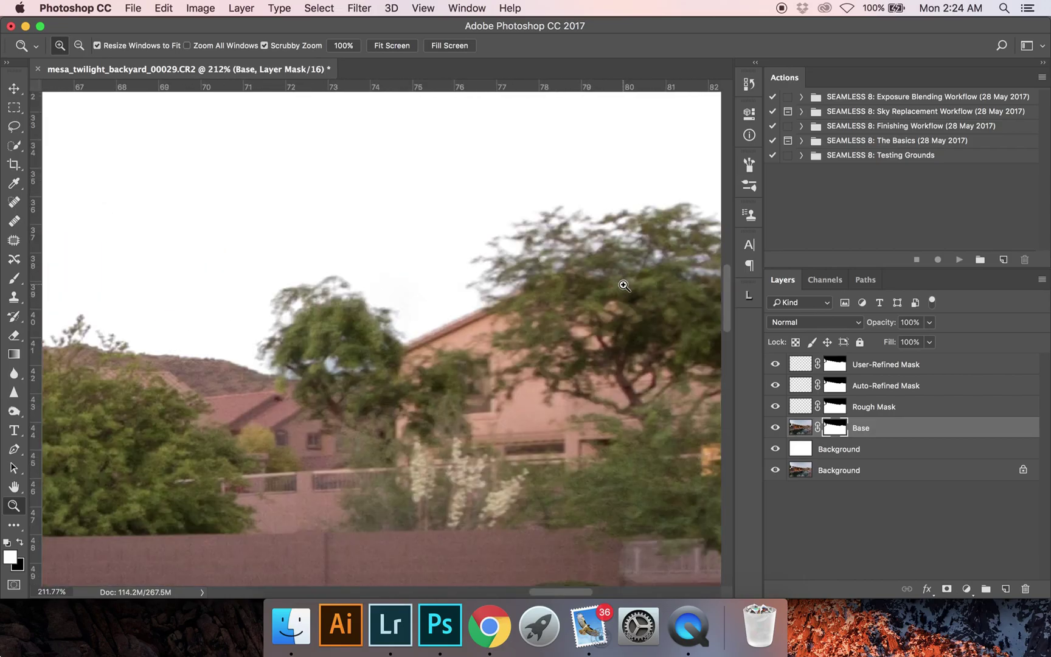
{"action": "scroll", "coordinate": [625, 284], "scroll_direction": "right", "scroll_amount": 5}
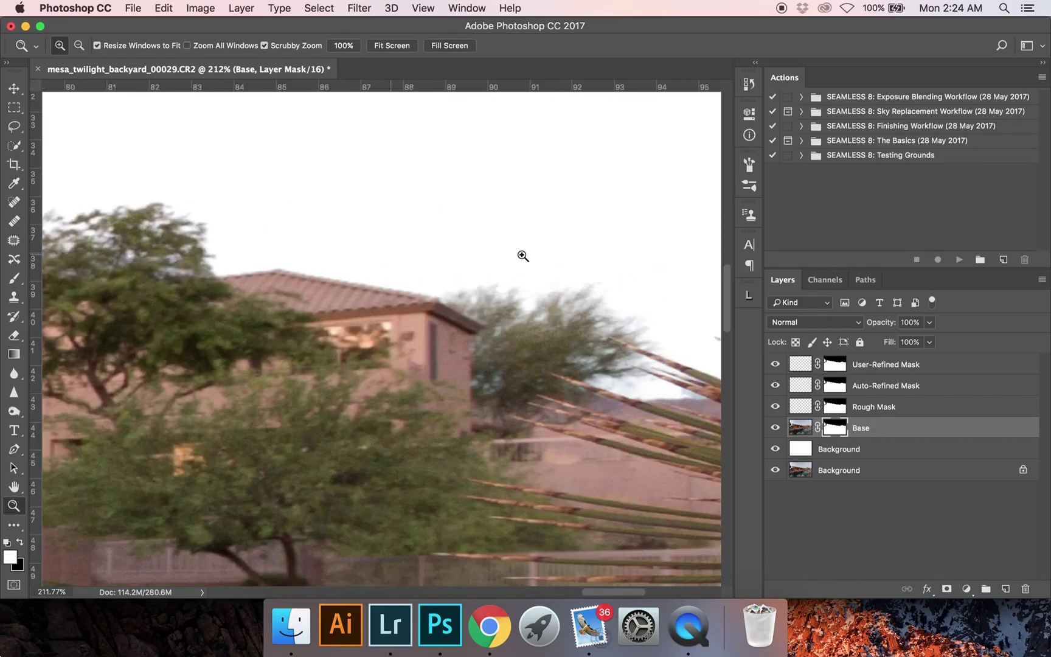
{"action": "right_click", "coordinate": [580, 287]}
{"action": "left_click", "coordinate": [583, 290]}
{"action": "left_click_drag", "start_coordinate": [164, 243], "coordinate": [192, 252]}
{"action": "left_click", "coordinate": [322, 254]}
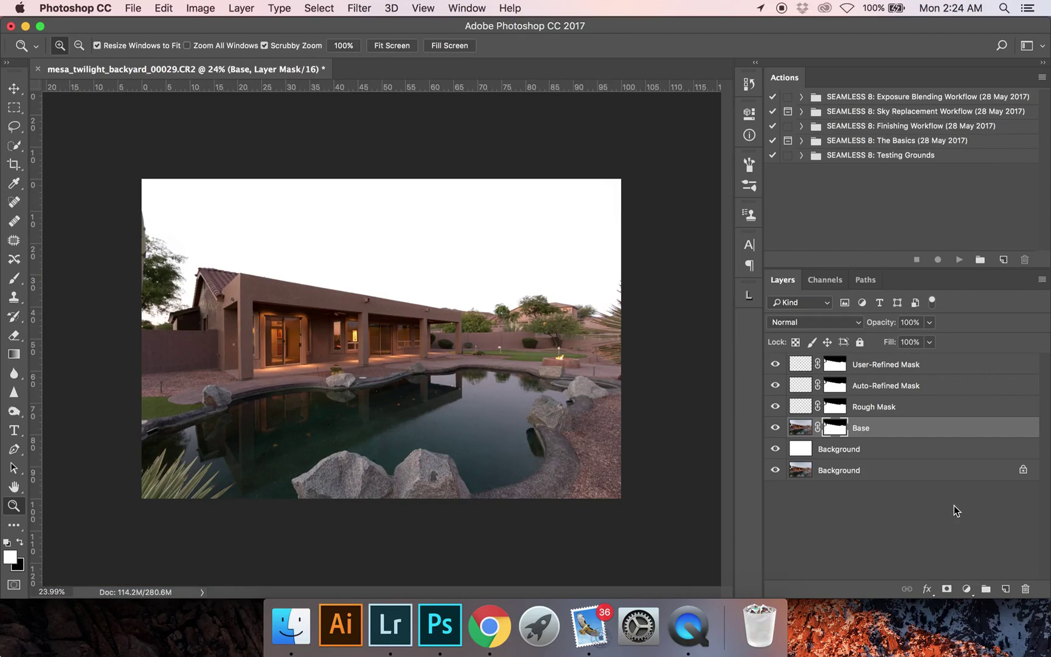
- Duplicate the masked Base layer and name the copy Temporary Base
{"action": "key", "text": "super+j"}
{"action": "double_click", "coordinate": [882, 427]}
{"action": "type", "text": "Temporary base"}
{"action": "key", "text": "Return"}
{"action": "double_click", "coordinate": [887, 427]}
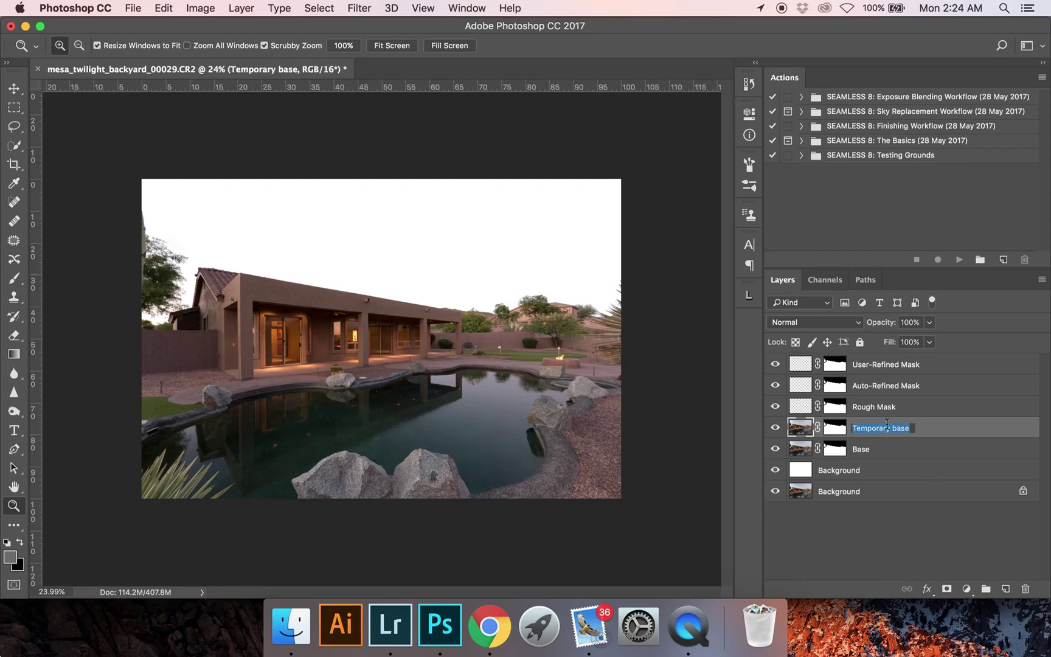
{"action": "key", "text": "Right"}
{"action": "key", "text": "Return"}
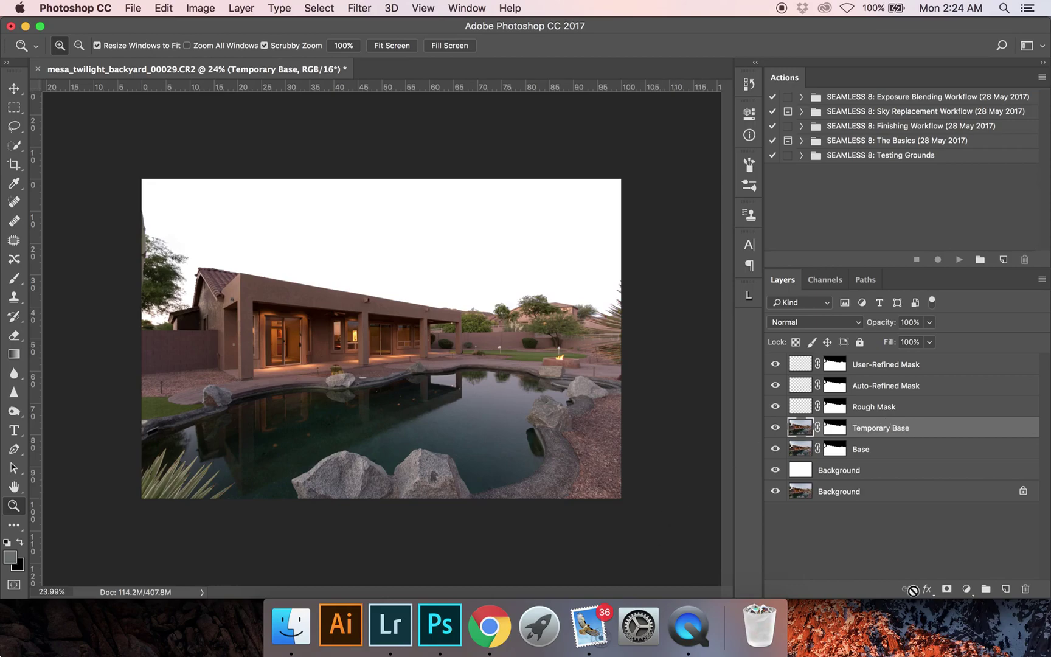
- Place the cloud image SLR-Lounge-Cloud-Pack-126 as an embedded layer directly above Base
{"action": "left_click", "coordinate": [879, 454]}
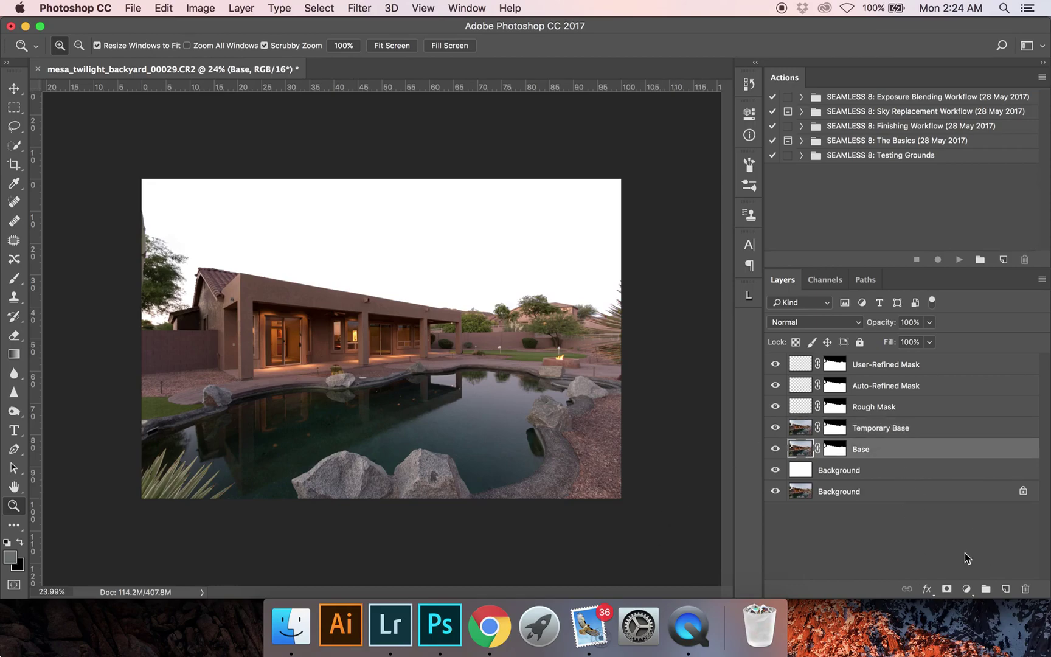
{"action": "left_click", "coordinate": [133, 8]}
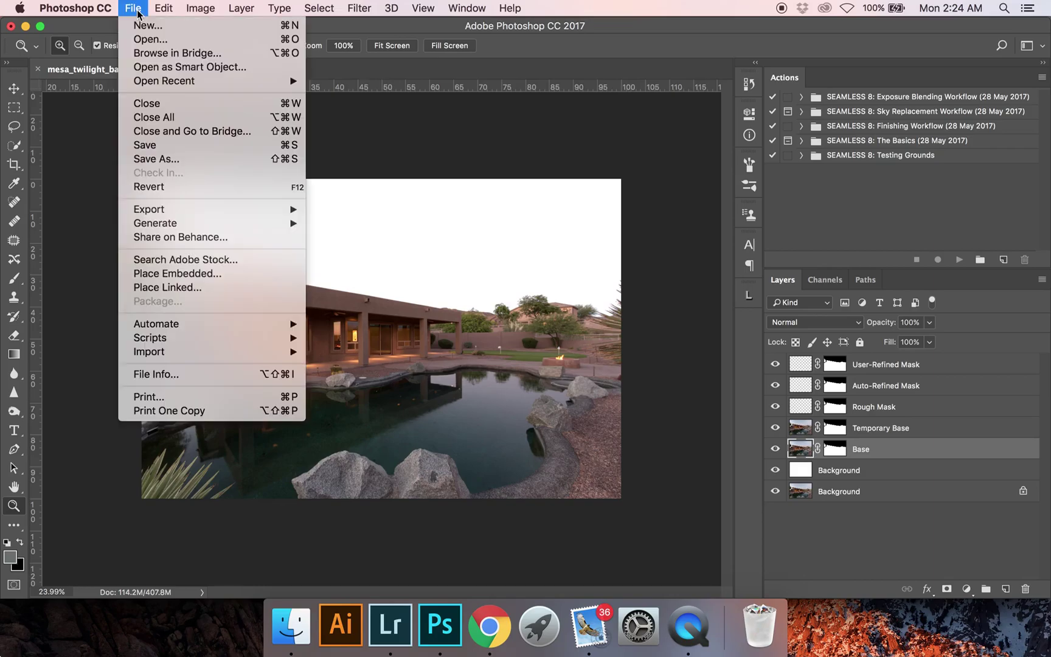
{"action": "left_click", "coordinate": [206, 273]}
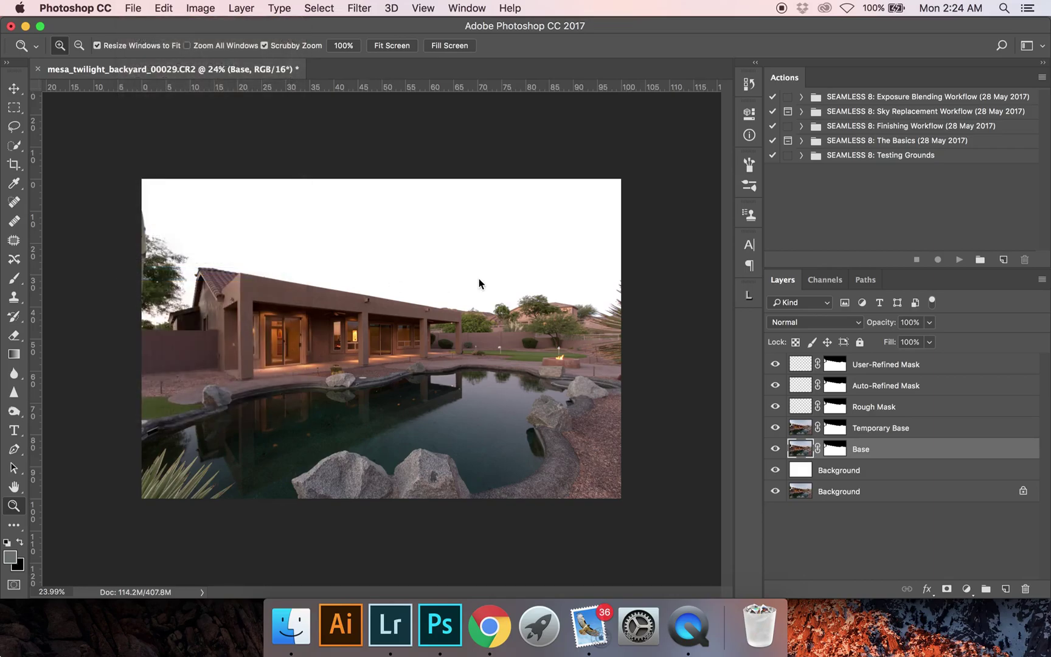
{"action": "scroll", "coordinate": [429, 319], "scroll_direction": "down", "scroll_amount": 4}
{"action": "left_click", "coordinate": [436, 292]}
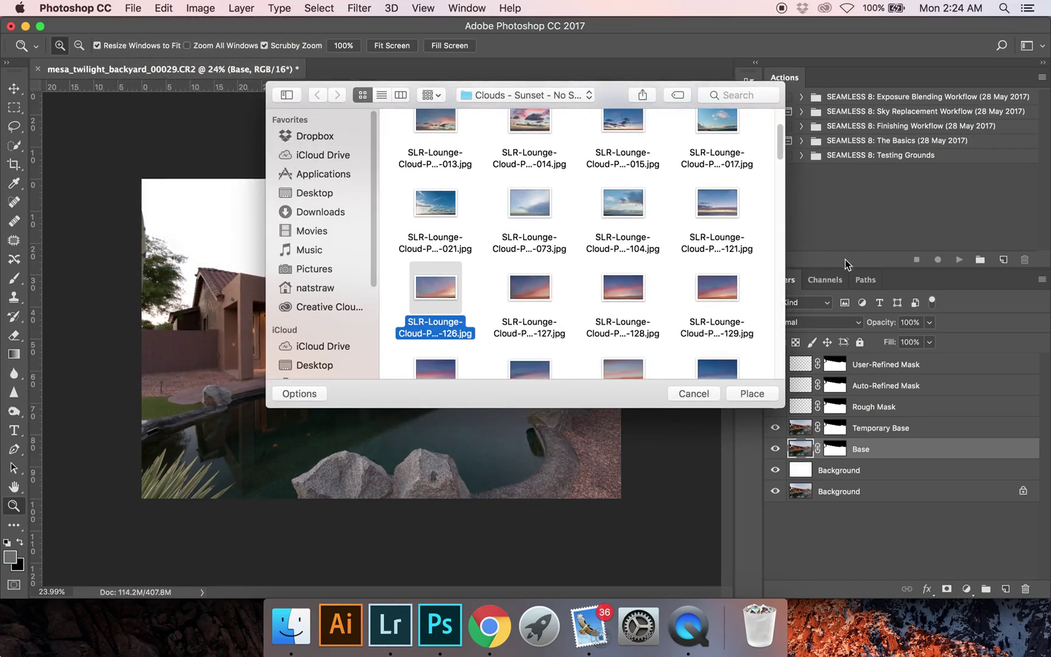
{"action": "key", "text": "Return"}
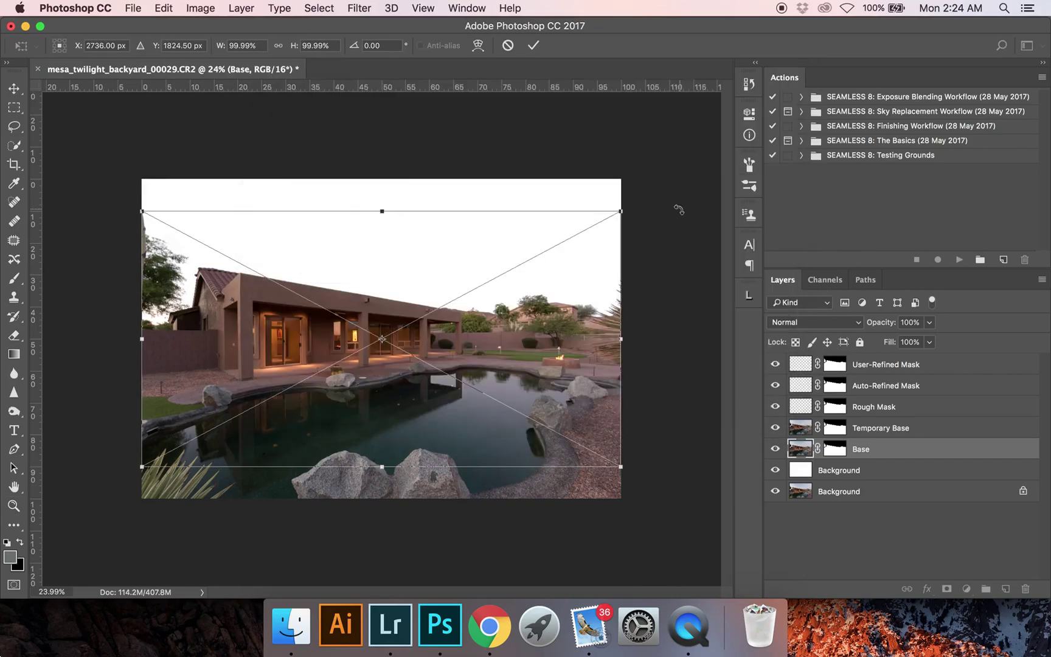
- Scale the cloud image to 105.74%, flip it horizontally, and move it up to cover the sky area
{"action": "left_click_drag", "start_coordinate": [621, 213], "coordinate": [634, 203]}
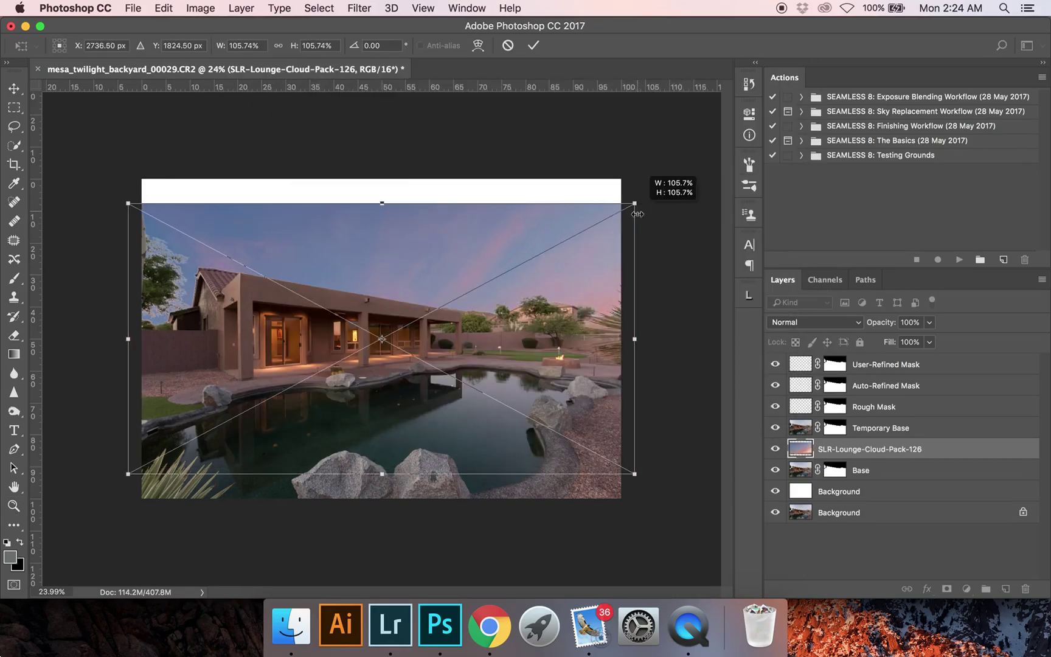
{"action": "right_click", "coordinate": [422, 389]}
{"action": "left_click", "coordinate": [514, 559]}
{"action": "left_click_drag", "start_coordinate": [416, 416], "coordinate": [416, 301]}
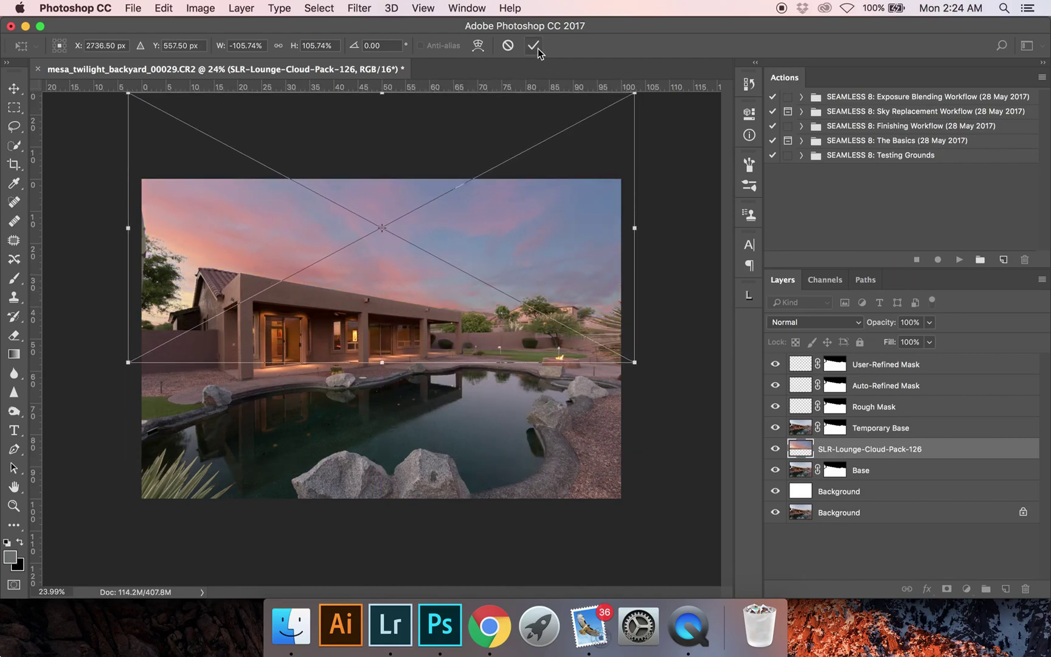
{"action": "key", "text": "Return"}
{"action": "key", "text": "z"}
- Rename the cloud image layer Sky Overlay
{"action": "double_click", "coordinate": [870, 449]}
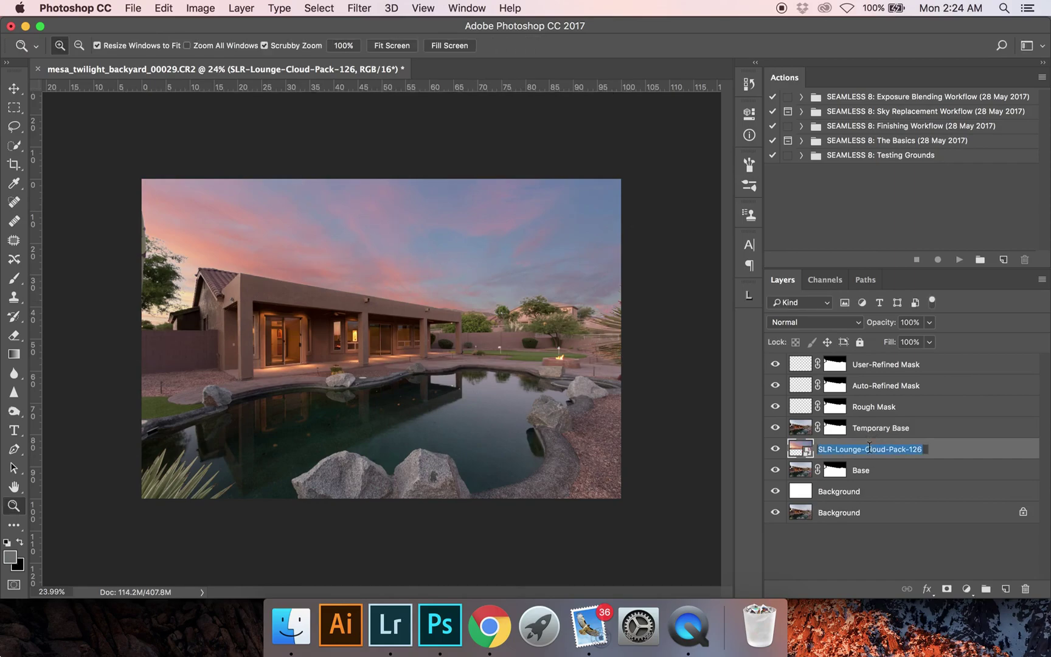
{"action": "type", "text": "Sky Overlay"}
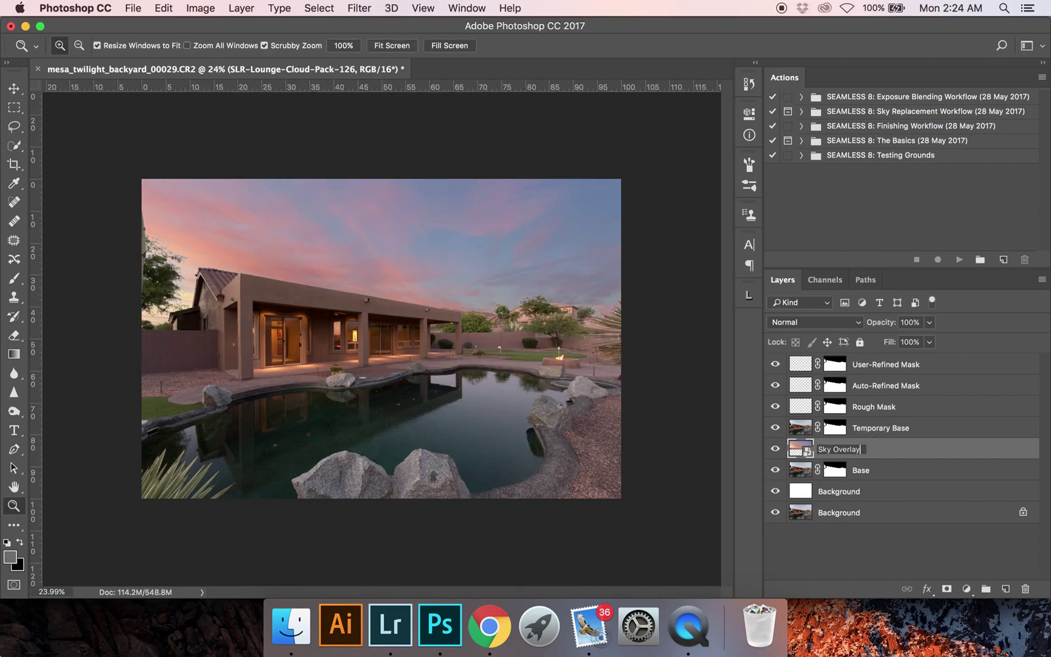
{"action": "key", "text": "Return"}
- Set the Sky Overlay layer's blend mode to Multiply
{"action": "left_click", "coordinate": [815, 322]}
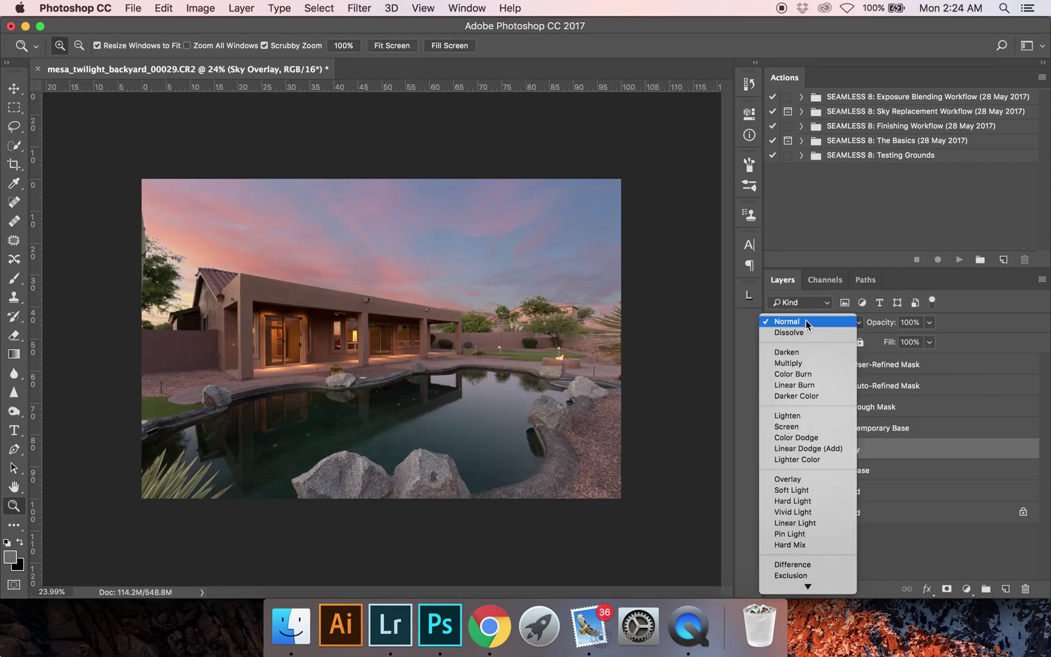
{"action": "left_click", "coordinate": [815, 366]}
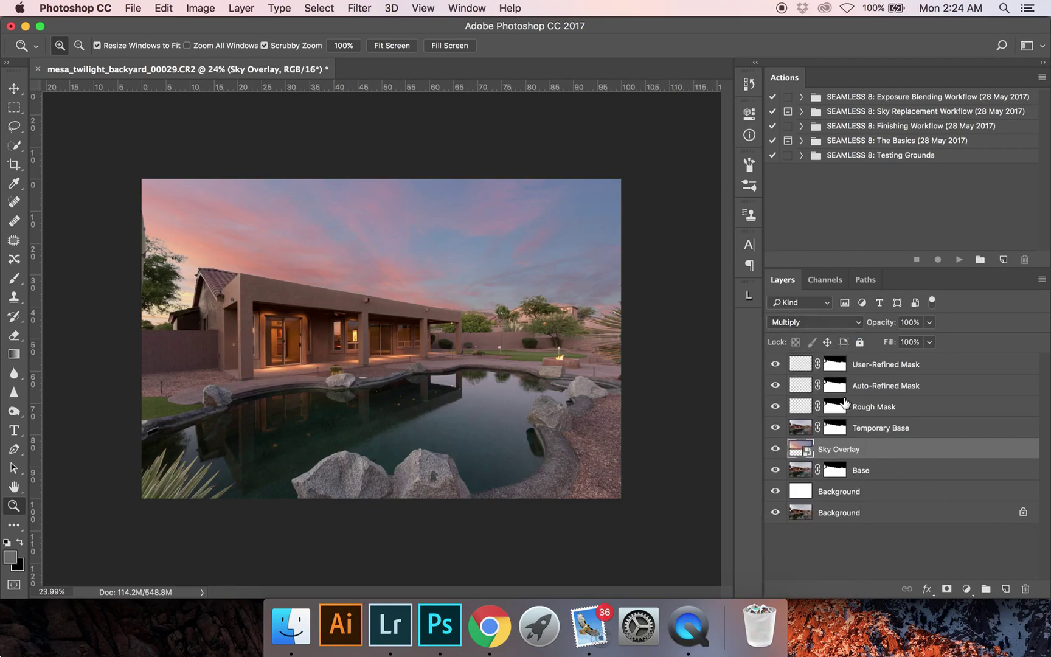
- Load the User-Refined Mask layer's mask as a selection, and contract and feather that selection
{"action": "left_click", "coordinate": [833, 365], "text": "super"}
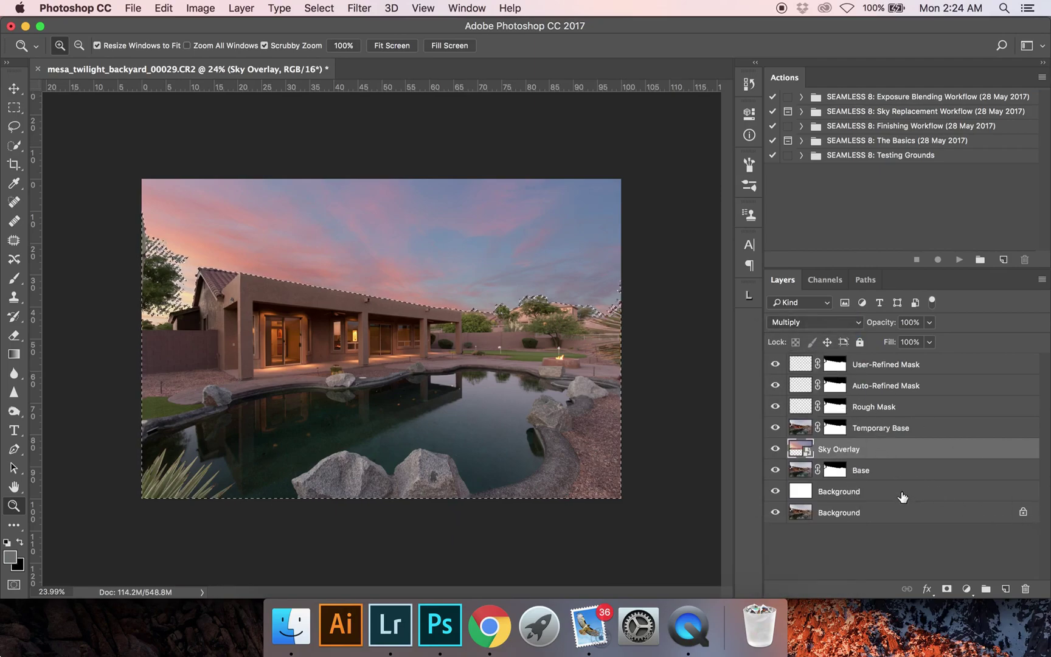
{"action": "left_click", "coordinate": [328, 7]}
{"action": "mouse_move", "coordinate": [354, 204]}
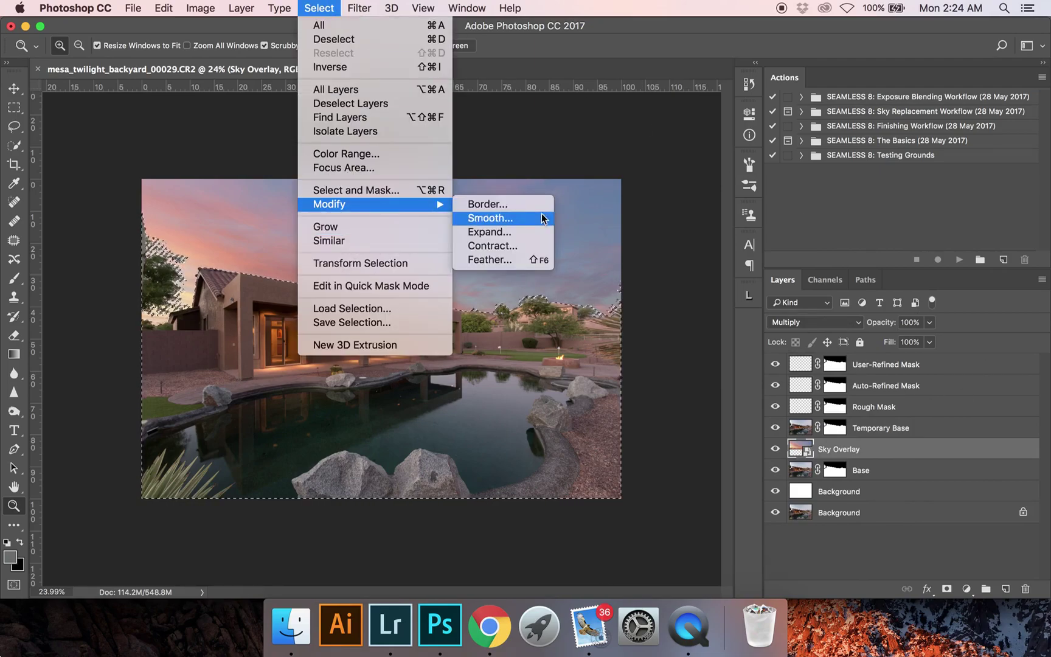
{"action": "left_click", "coordinate": [533, 249]}
{"action": "left_click", "coordinate": [593, 279]}
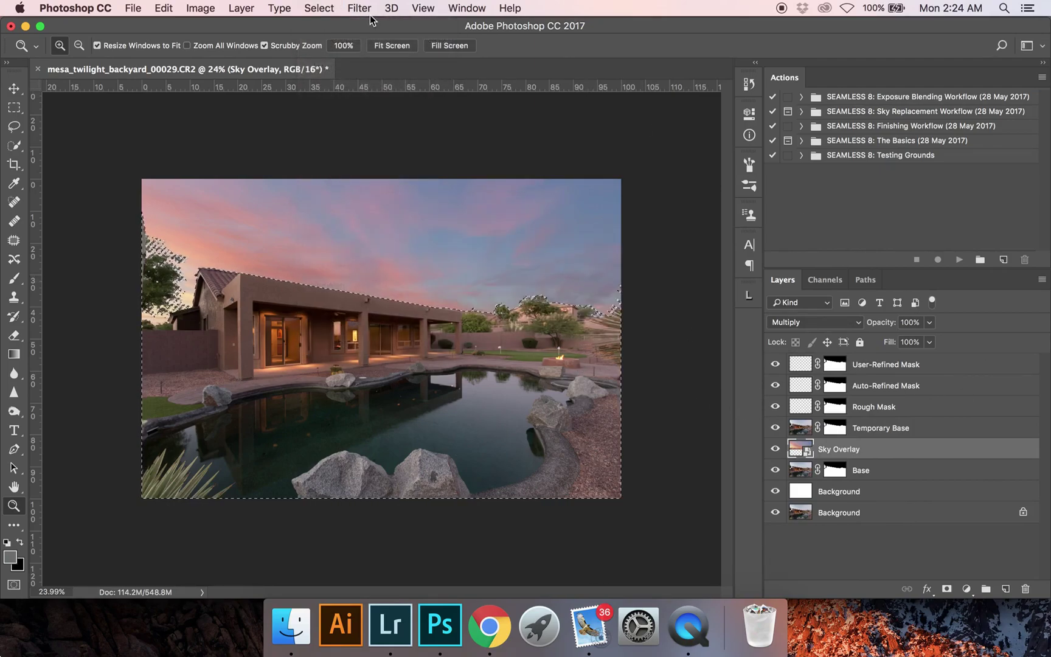
{"action": "left_click", "coordinate": [319, 7]}
{"action": "mouse_move", "coordinate": [365, 204]}
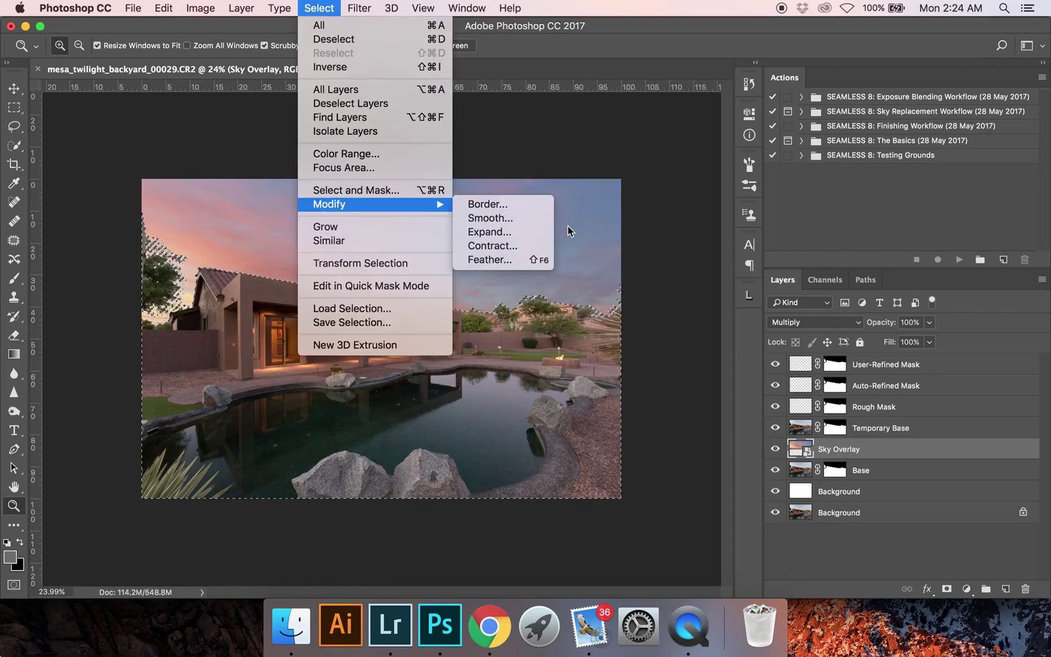
{"action": "left_click", "coordinate": [538, 258]}
{"action": "left_click", "coordinate": [599, 278]}
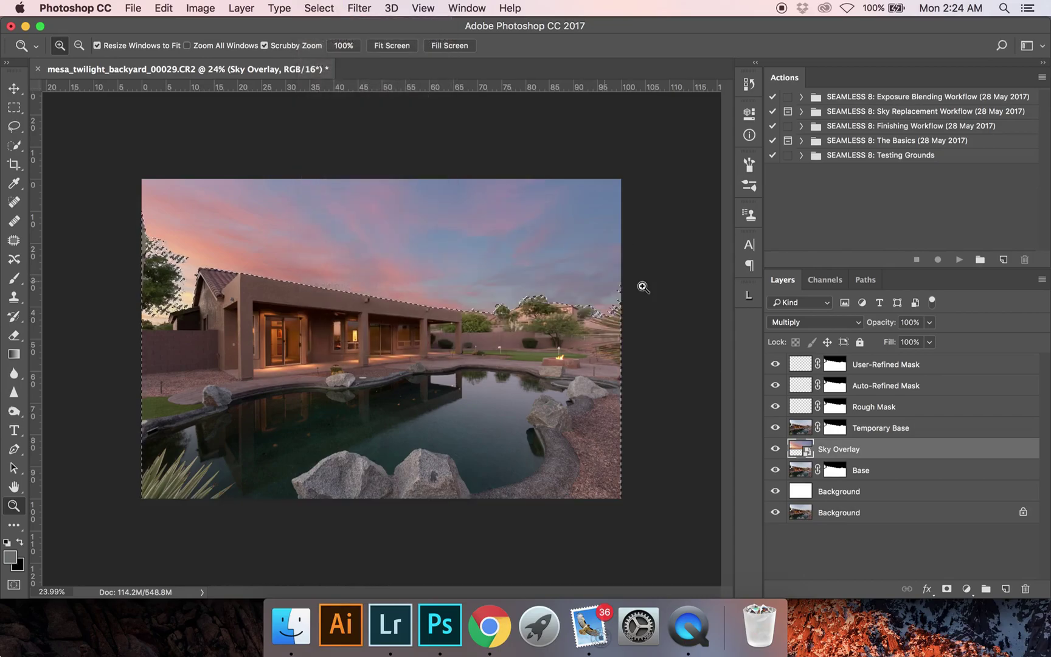
- Add a layer mask to Sky Overlay that hides the selected foreground, and delete the Temporary Base layer
{"action": "left_click", "coordinate": [947, 589]}
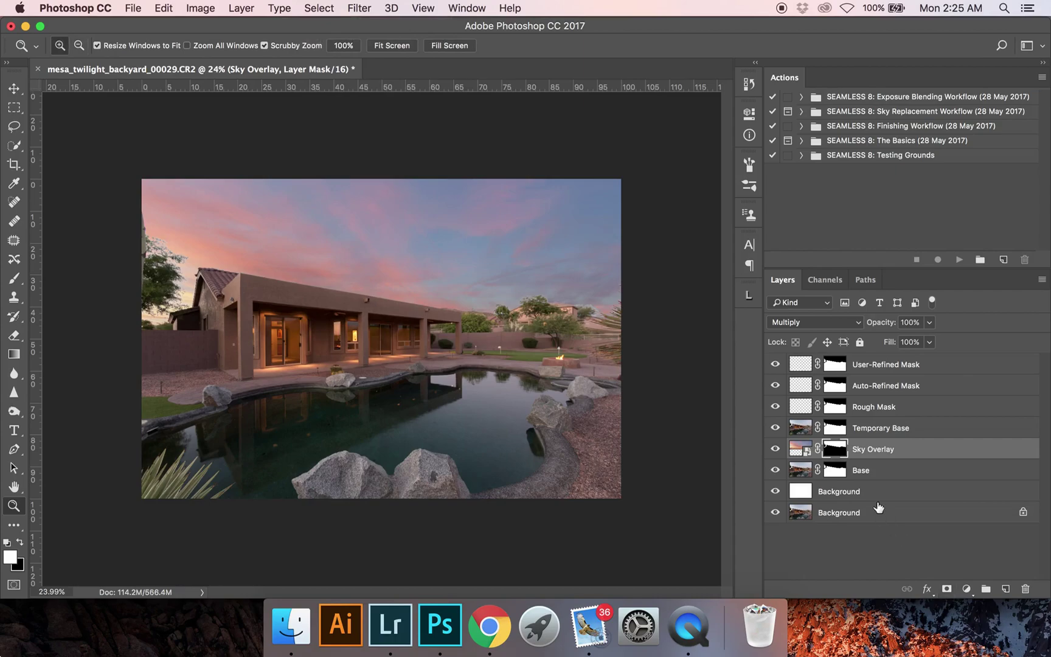
{"action": "left_click", "coordinate": [875, 431]}
{"action": "key", "text": "BackSpace"}
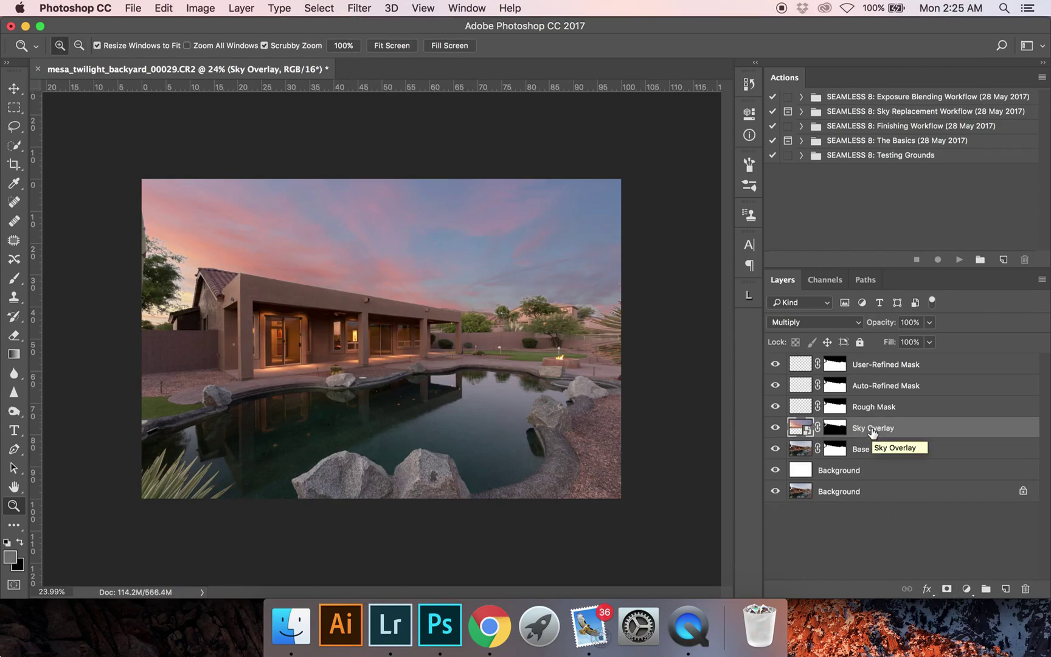
- Paint white with a soft brush on the Sky Overlay mask over the branch edges of the tree beside the house
{"action": "left_click", "coordinate": [170, 278]}
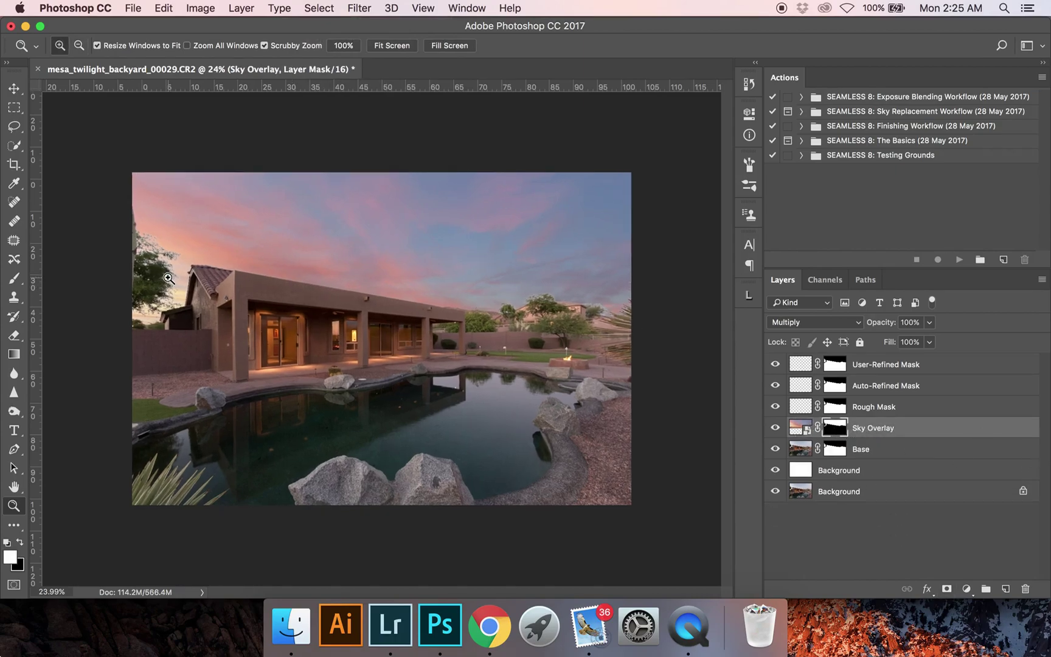
{"action": "left_click", "coordinate": [169, 278]}
{"action": "left_click", "coordinate": [169, 279]}
{"action": "left_click", "coordinate": [251, 250]}
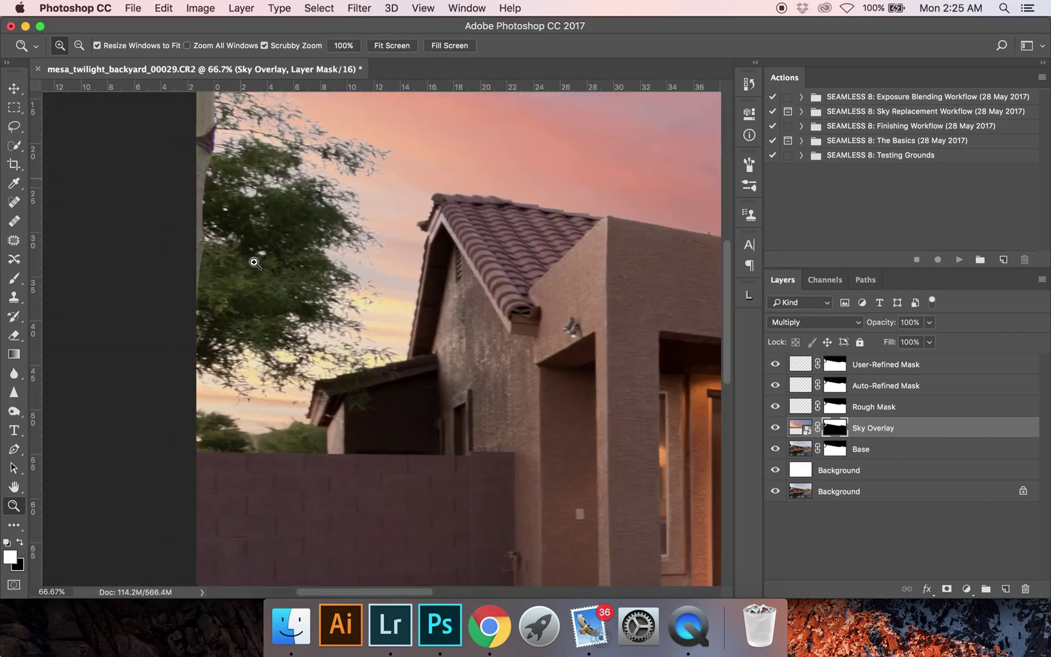
{"action": "key", "text": "b"}
{"action": "mouse_move", "coordinate": [319, 213]}
{"action": "left_mouse_down"}
{"action": "mouse_move", "coordinate": [367, 219]}
{"action": "mouse_move", "coordinate": [359, 236]}
{"action": "left_mouse_up"}
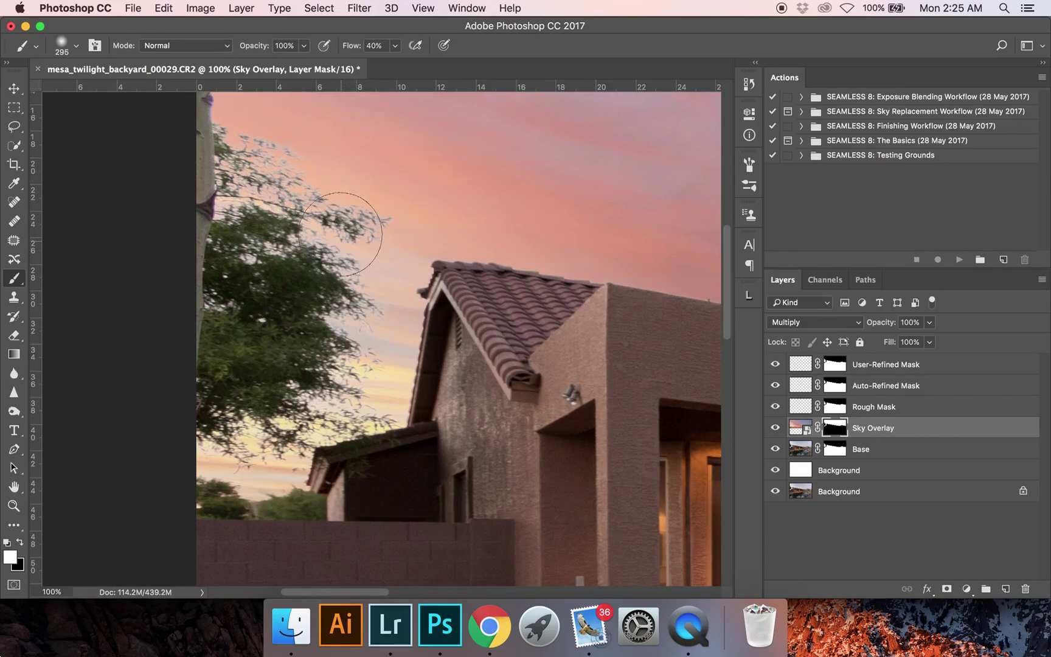
{"action": "mouse_move", "coordinate": [297, 212]}
{"action": "left_mouse_down"}
{"action": "mouse_move", "coordinate": [255, 178]}
{"action": "mouse_move", "coordinate": [299, 219]}
{"action": "mouse_move", "coordinate": [318, 160]}
{"action": "left_mouse_up"}
{"action": "mouse_move", "coordinate": [348, 275]}
{"action": "left_mouse_down"}
{"action": "mouse_move", "coordinate": [350, 314]}
{"action": "mouse_move", "coordinate": [369, 328]}
{"action": "left_mouse_up"}
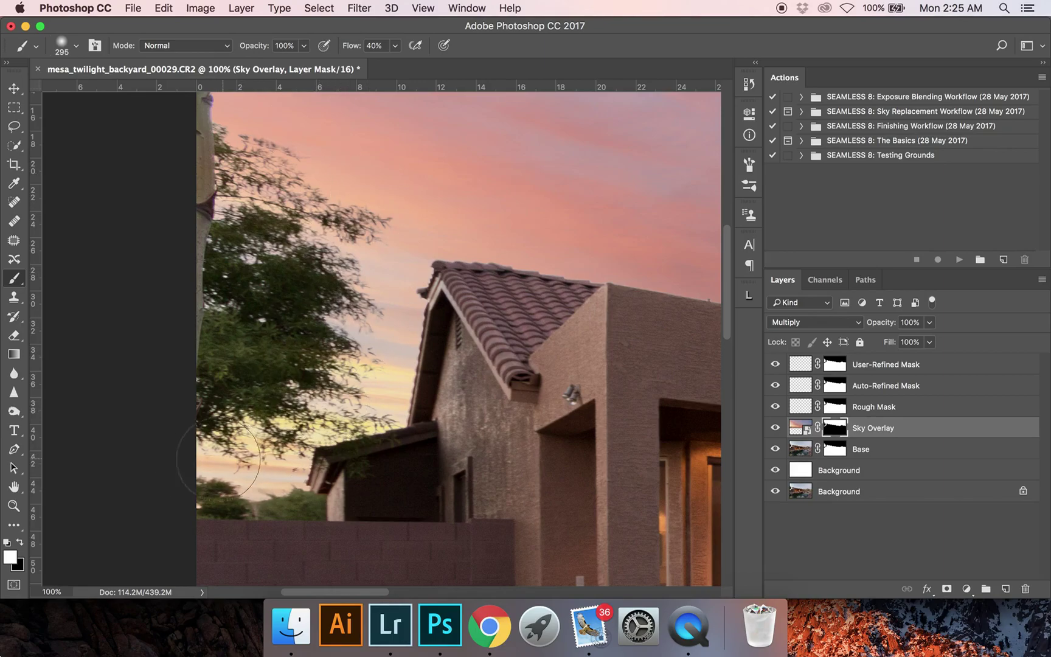
- Reduce the brush to 143 px and paint white on the Sky Overlay mask around the distant trees and the spiky palm leaves
{"action": "scroll", "coordinate": [286, 366], "scroll_direction": "right", "scroll_amount": 10}
{"action": "scroll", "coordinate": [291, 365], "scroll_direction": "right", "scroll_amount": 12}
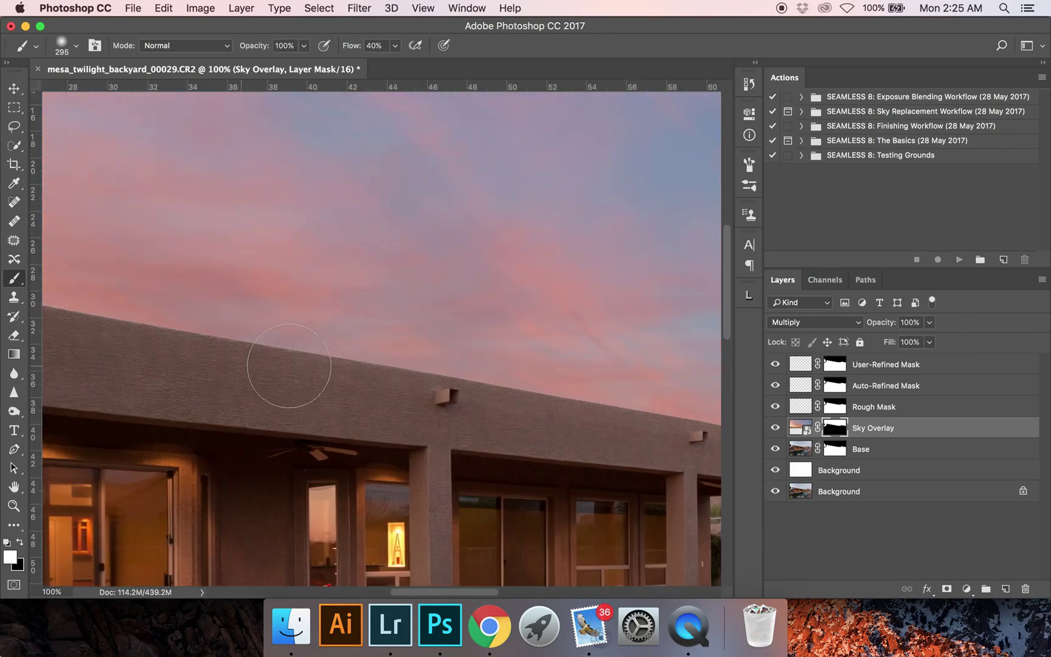
{"action": "left_click_drag", "start_coordinate": [543, 420], "coordinate": [479, 427]}
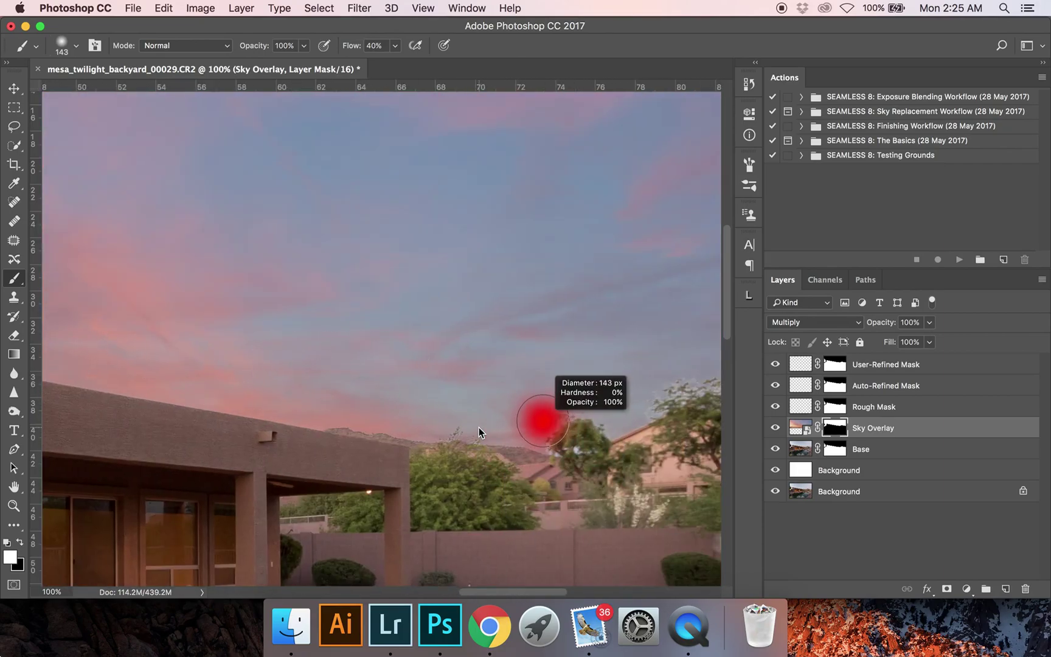
{"action": "scroll", "coordinate": [482, 416], "scroll_direction": "right", "scroll_amount": 1}
{"action": "scroll", "coordinate": [482, 415], "scroll_direction": "right", "scroll_amount": 3}
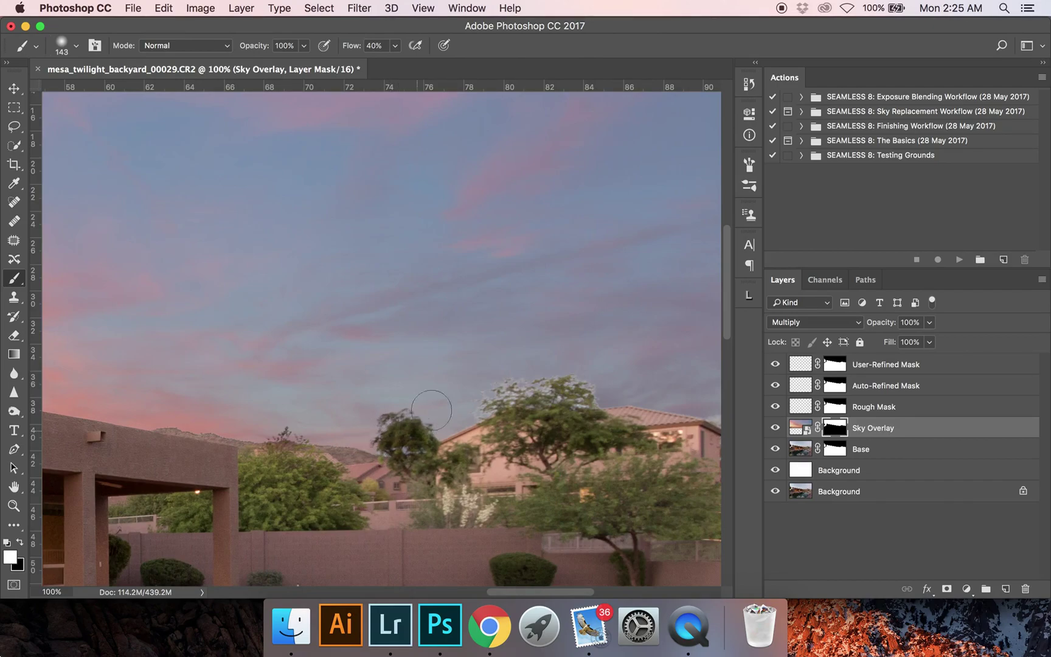
{"action": "mouse_move", "coordinate": [465, 395]}
{"action": "left_mouse_down"}
{"action": "mouse_move", "coordinate": [531, 380]}
{"action": "mouse_move", "coordinate": [597, 390]}
{"action": "left_mouse_up"}
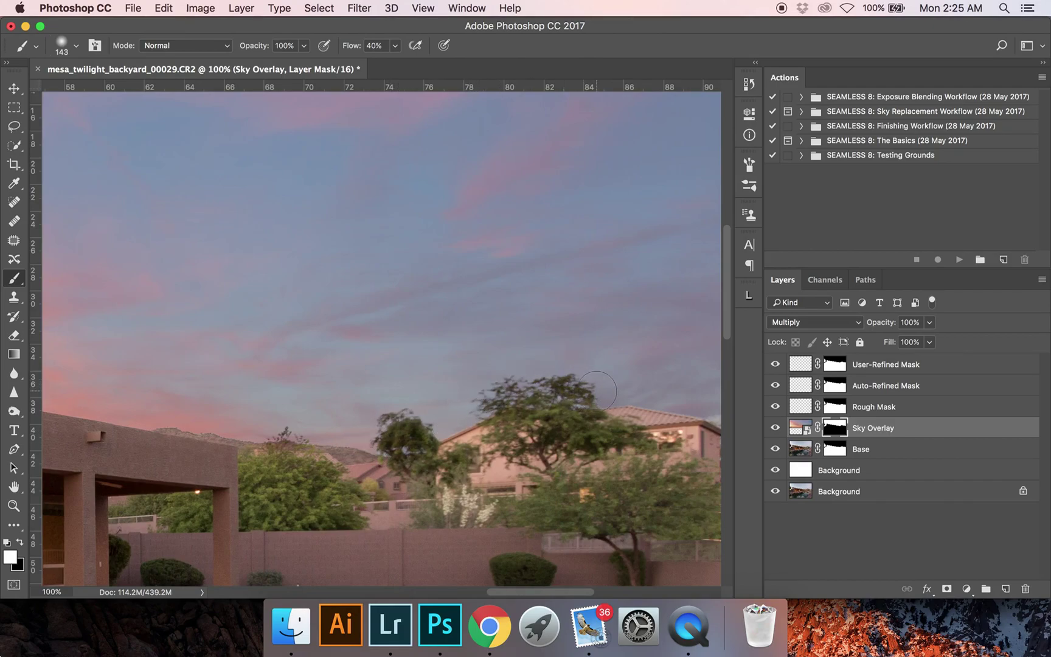
{"action": "scroll", "coordinate": [530, 406], "scroll_direction": "right", "scroll_amount": 4}
{"action": "mouse_move", "coordinate": [530, 406]}
{"action": "left_mouse_down"}
{"action": "mouse_move", "coordinate": [551, 416]}
{"action": "mouse_move", "coordinate": [514, 403]}
{"action": "mouse_move", "coordinate": [597, 428]}
{"action": "mouse_move", "coordinate": [584, 441]}
{"action": "mouse_move", "coordinate": [604, 441]}
{"action": "mouse_move", "coordinate": [614, 458]}
{"action": "mouse_move", "coordinate": [682, 441]}
{"action": "mouse_move", "coordinate": [671, 447]}
{"action": "mouse_move", "coordinate": [712, 424]}
{"action": "mouse_move", "coordinate": [697, 321]}
{"action": "left_mouse_up"}
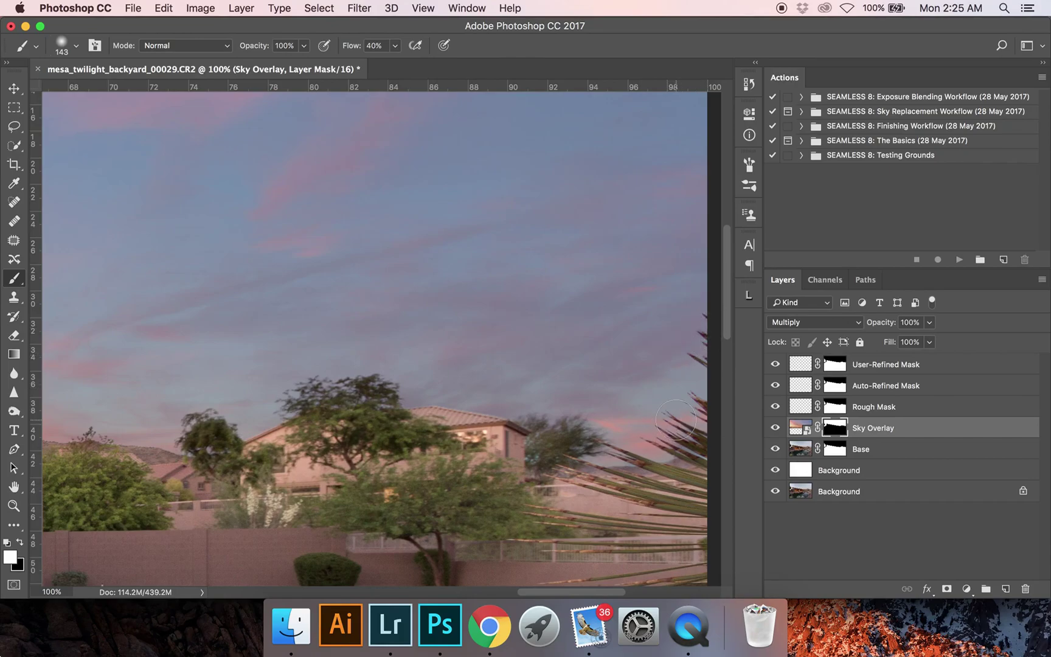
- Split Sky Overlay's Blend If underlying-layer black slider to 0 / 100, and unlink the layer from its mask
{"action": "key", "text": "z"}
{"action": "left_click", "coordinate": [347, 387]}
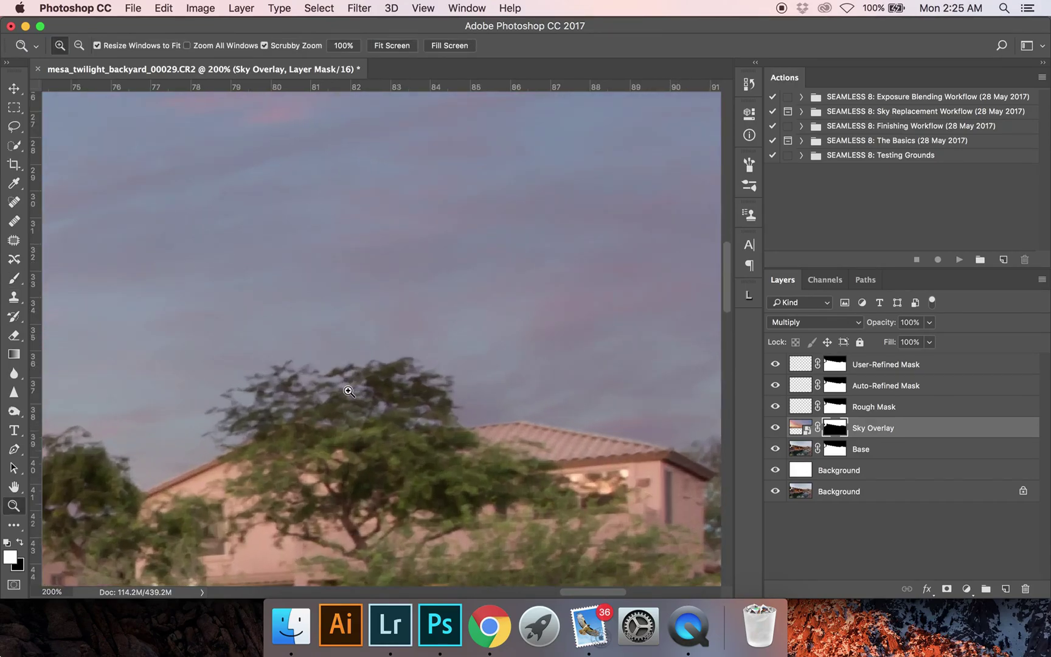
{"action": "scroll", "coordinate": [459, 404], "scroll_direction": "down", "scroll_amount": 3}
{"action": "scroll", "coordinate": [438, 336], "scroll_direction": "right", "scroll_amount": 3}
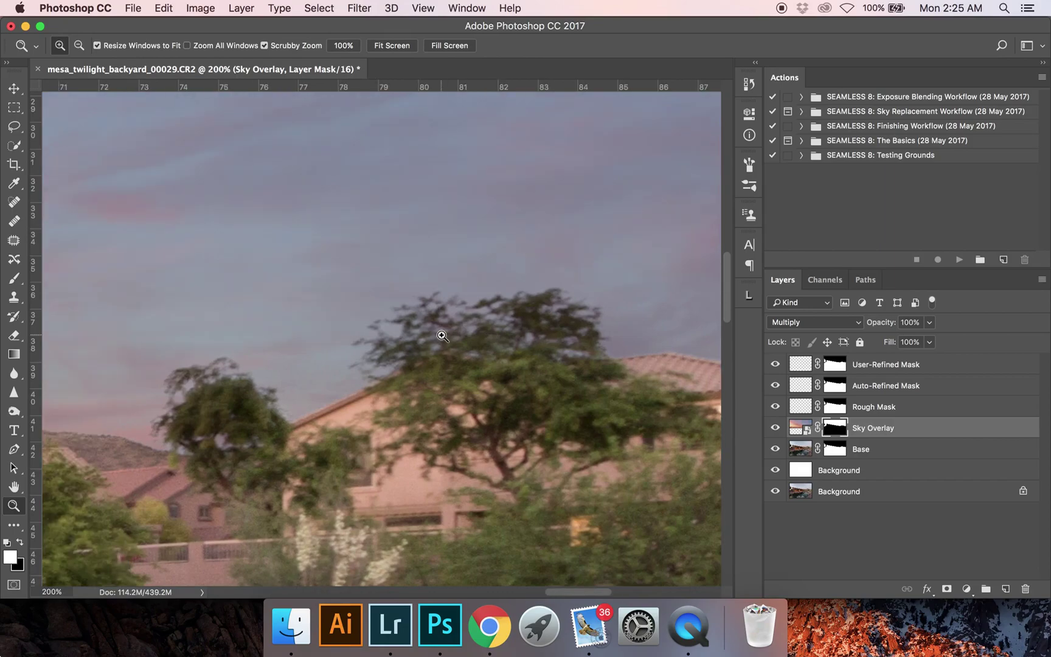
{"action": "left_click_drag", "start_coordinate": [698, 333], "coordinate": [659, 343]}
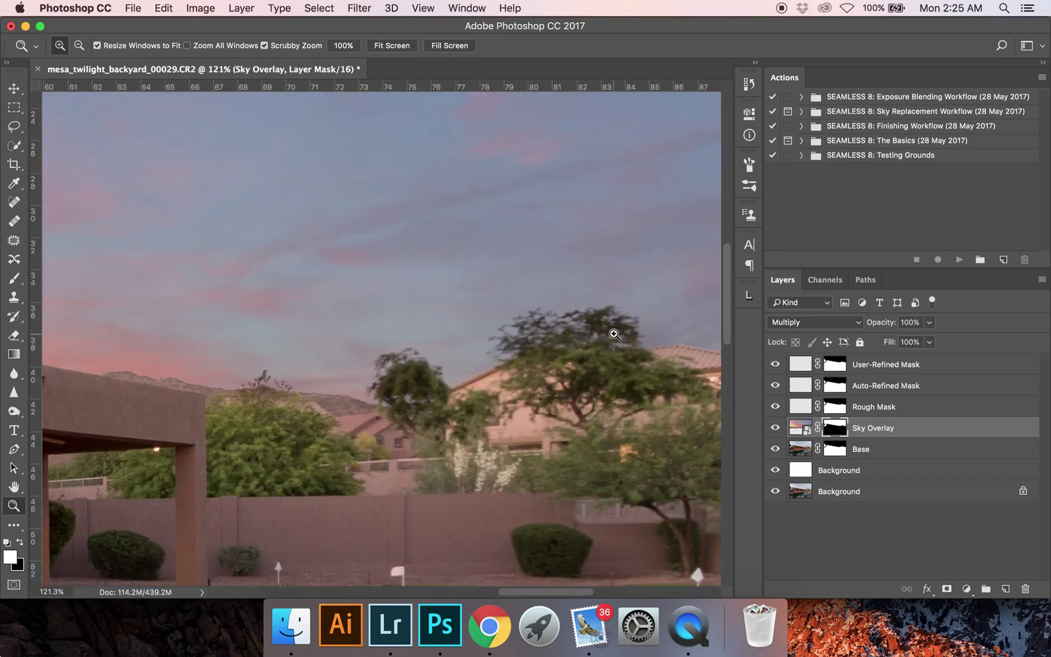
{"action": "scroll", "coordinate": [582, 343], "scroll_direction": "right", "scroll_amount": 2}
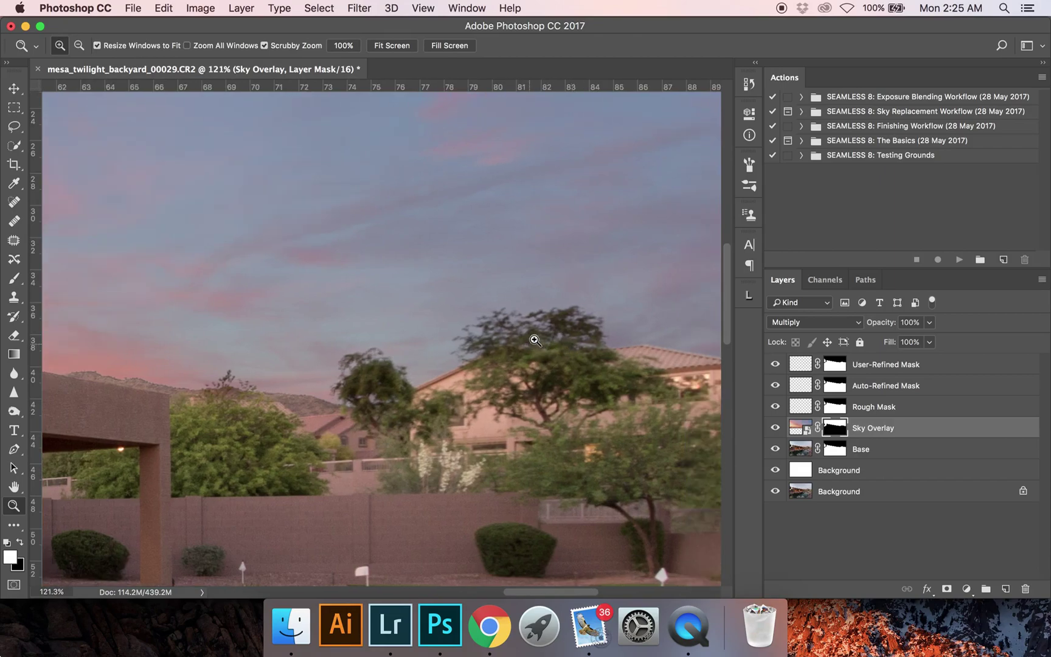
{"action": "double_click", "coordinate": [1020, 431]}
{"action": "left_click_drag", "start_coordinate": [753, 90], "coordinate": [176, 128]}
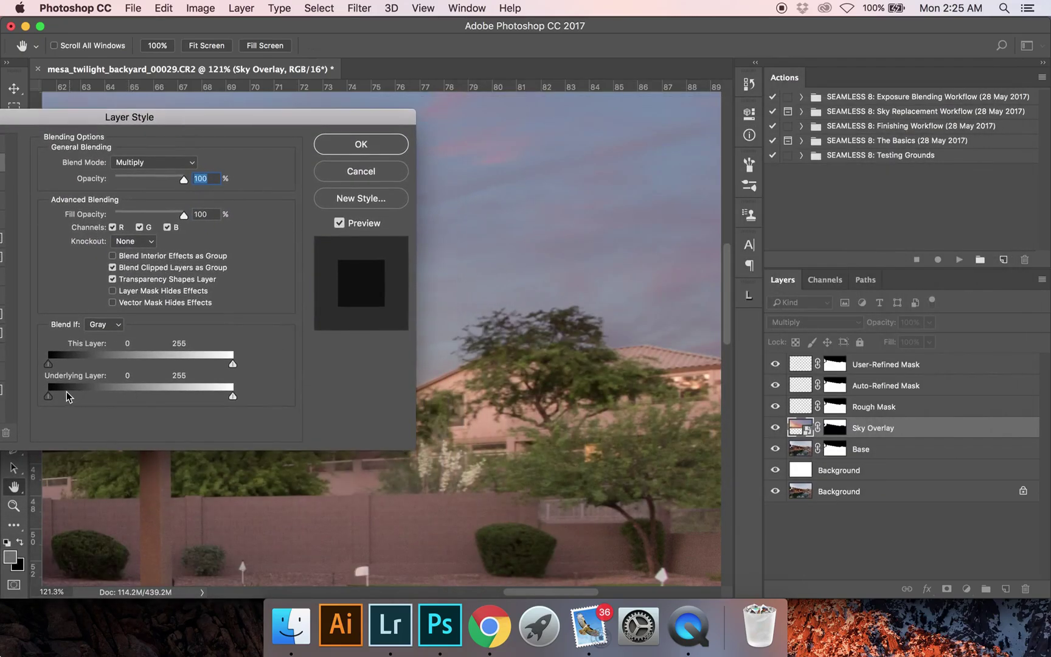
{"action": "left_click_drag", "start_coordinate": [51, 396], "coordinate": [124, 408]}
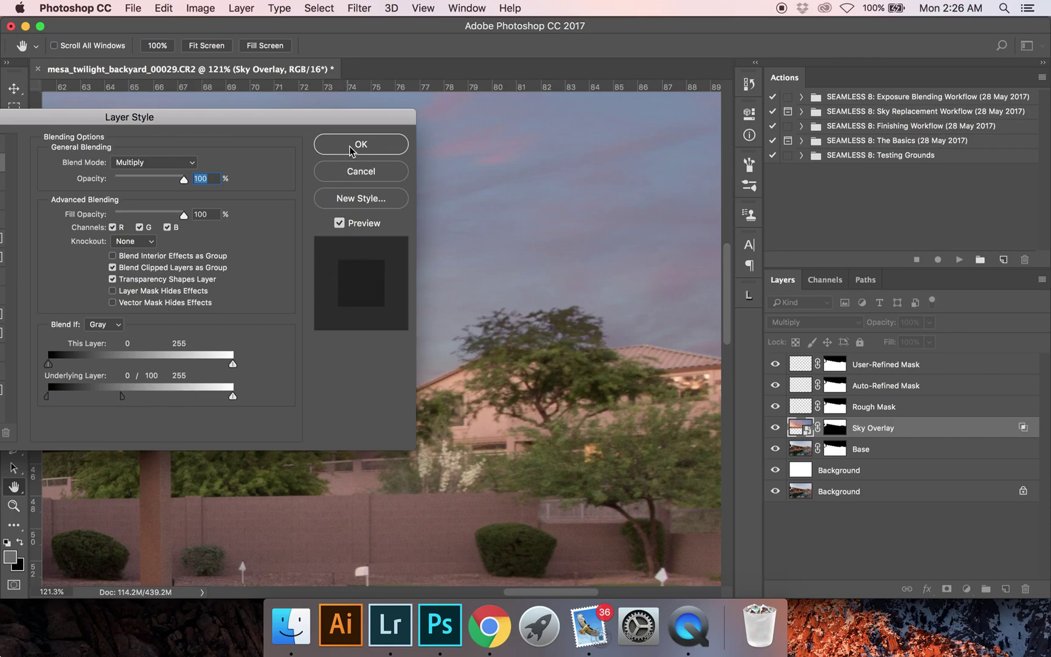
{"action": "left_click", "coordinate": [398, 169]}
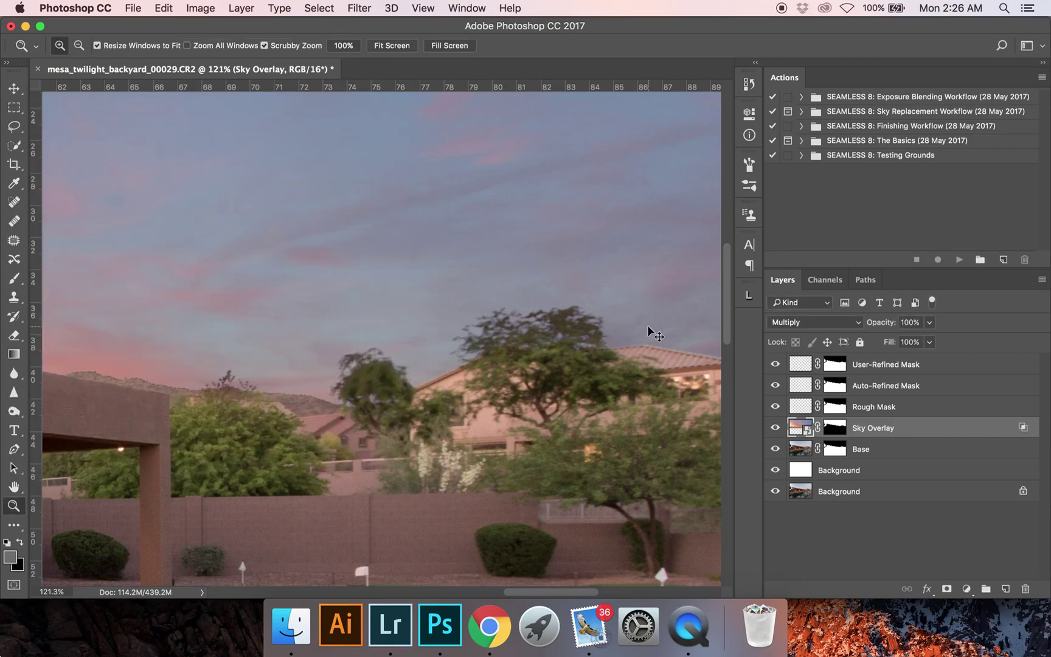
{"action": "key", "text": "super+0"}
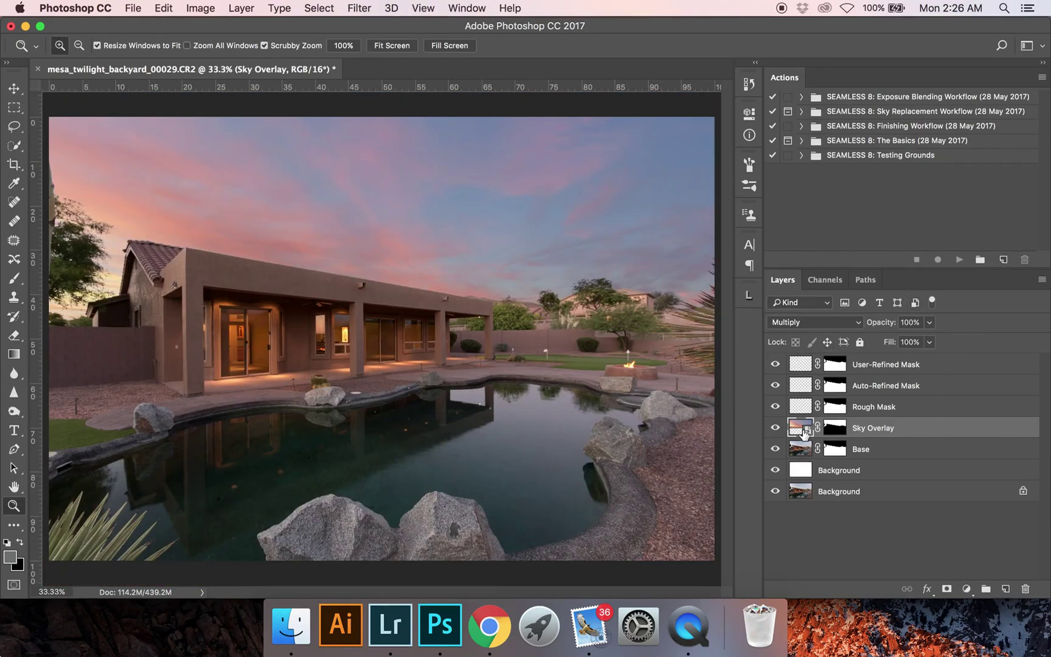
{"action": "left_click", "coordinate": [817, 428]}
- Add a gradient fill layer above Sky Overlay and set the starting color stop of its Color to Transparent gradient to white
{"action": "left_click", "coordinate": [965, 589]}
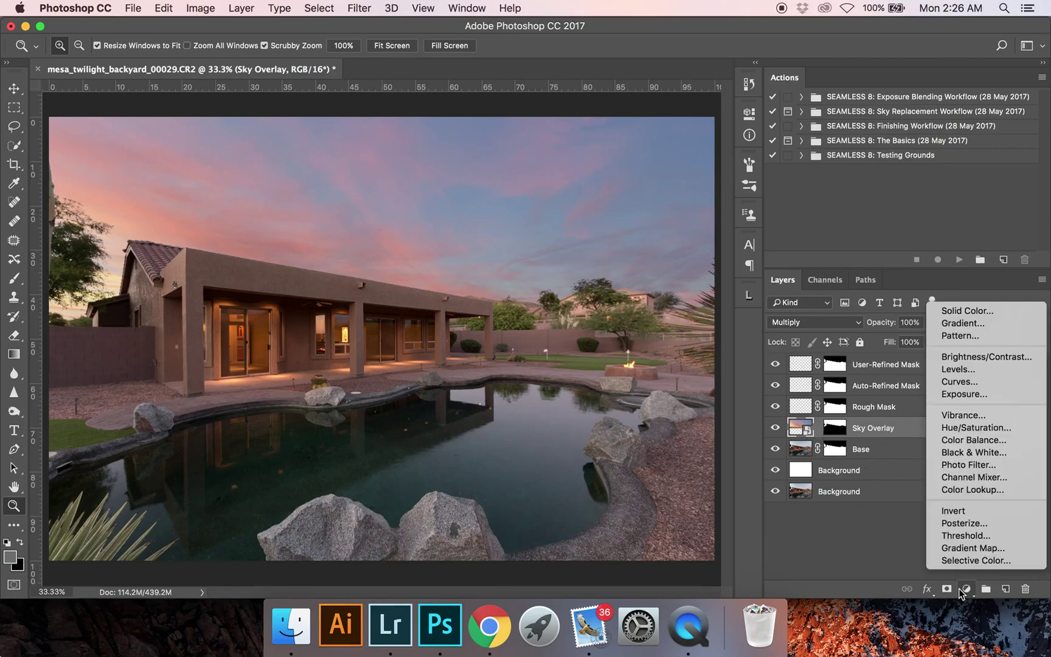
{"action": "left_click", "coordinate": [967, 323]}
{"action": "left_click", "coordinate": [506, 225]}
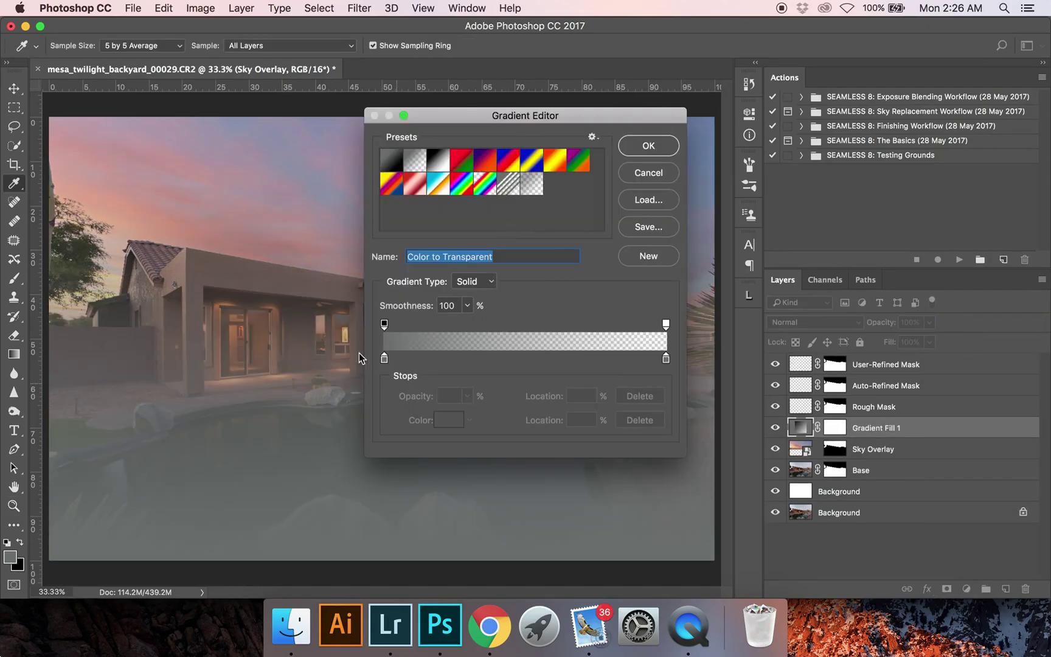
{"action": "double_click", "coordinate": [383, 360]}
{"action": "left_click_drag", "start_coordinate": [212, 373], "coordinate": [23, 306]}
{"action": "left_click", "coordinate": [455, 339]}
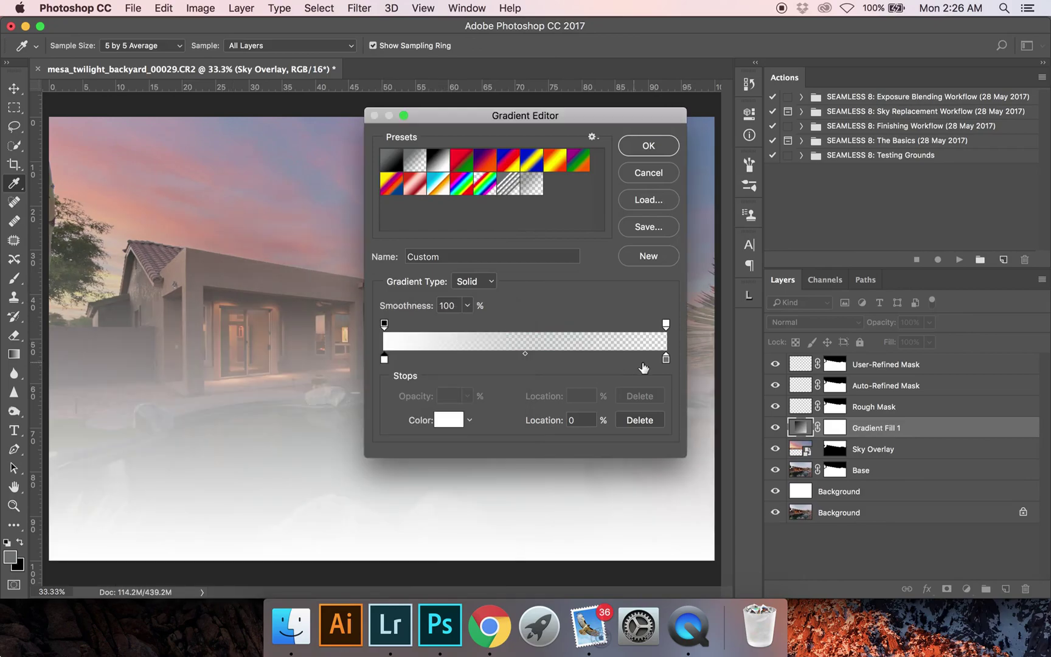
- Set the gradient's ending color stop at location 100% to white and accept the gradient fill
{"action": "left_click", "coordinate": [665, 359]}
{"action": "left_click_drag", "start_coordinate": [665, 359], "coordinate": [693, 361]}
{"action": "double_click", "coordinate": [667, 360]}
{"action": "left_click_drag", "start_coordinate": [181, 357], "coordinate": [69, 325]}
{"action": "left_click", "coordinate": [443, 347]}
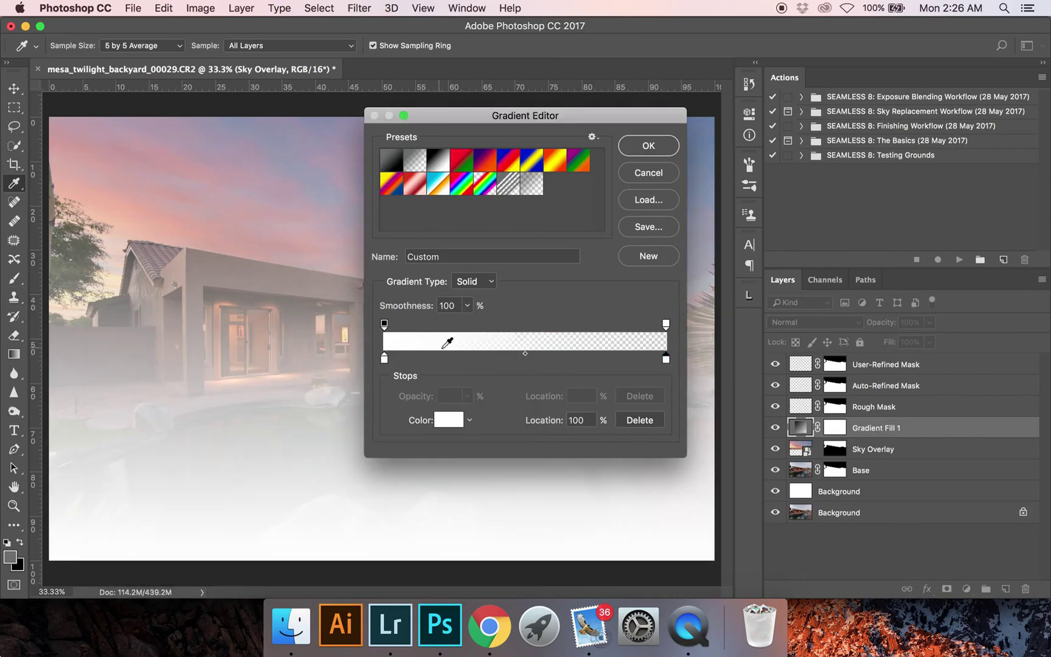
{"action": "left_click", "coordinate": [649, 147]}
{"action": "key", "text": "Return"}
- Rename the gradient fill layer Natural Haze and clip it to the Sky Overlay layer
{"action": "double_click", "coordinate": [876, 428]}
{"action": "type", "text": "Natural Haze"}
{"action": "key", "text": "Return"}
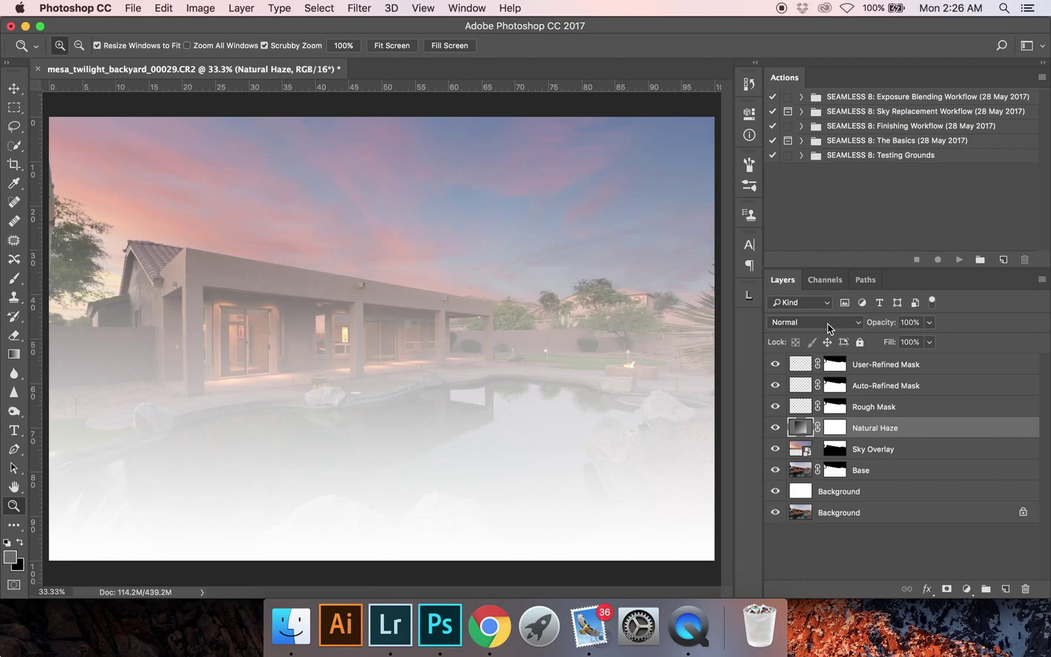
{"action": "key", "text": "alt"}
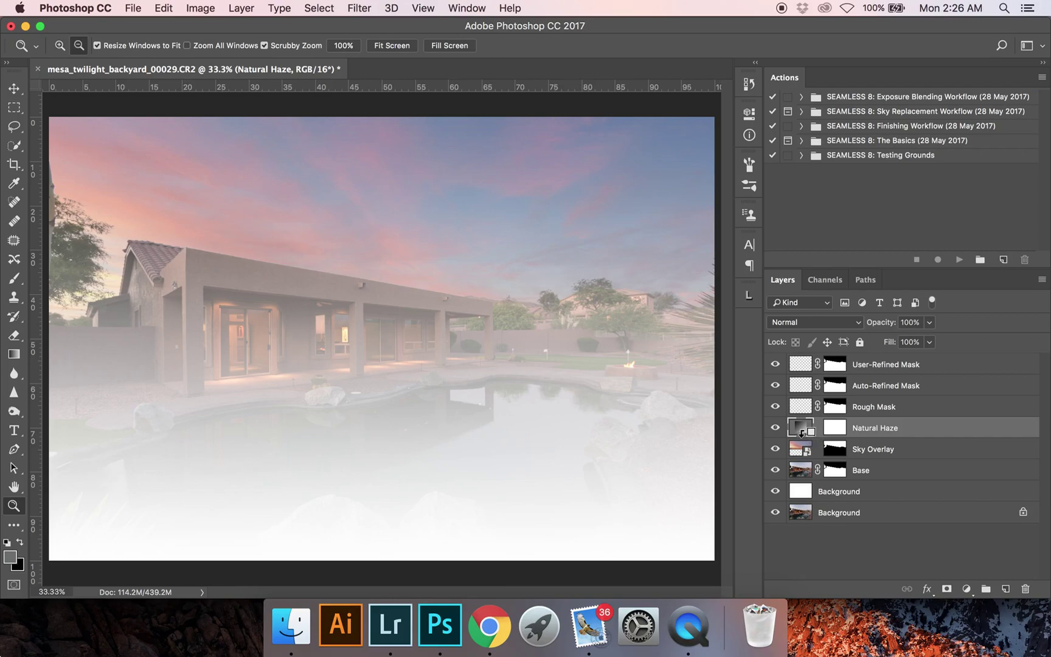
{"action": "left_click", "coordinate": [803, 436], "text": "alt"}
- Set the Natural Haze layer's blend mode to Soft Light and compare the sky with the layer hidden and shown
{"action": "left_click", "coordinate": [828, 318]}
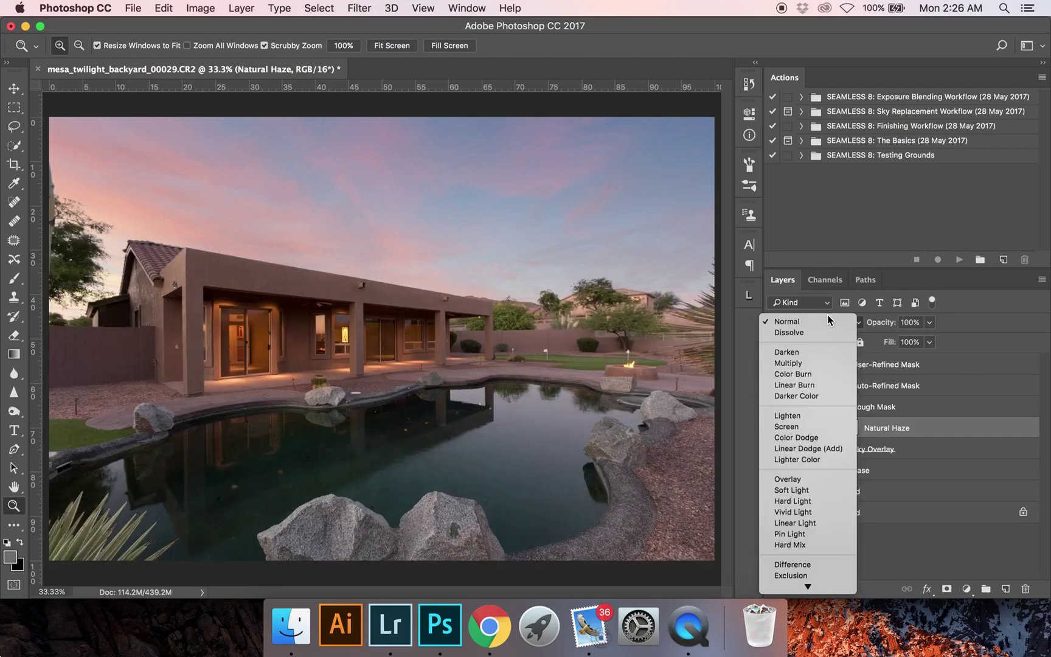
{"action": "left_click", "coordinate": [833, 490]}
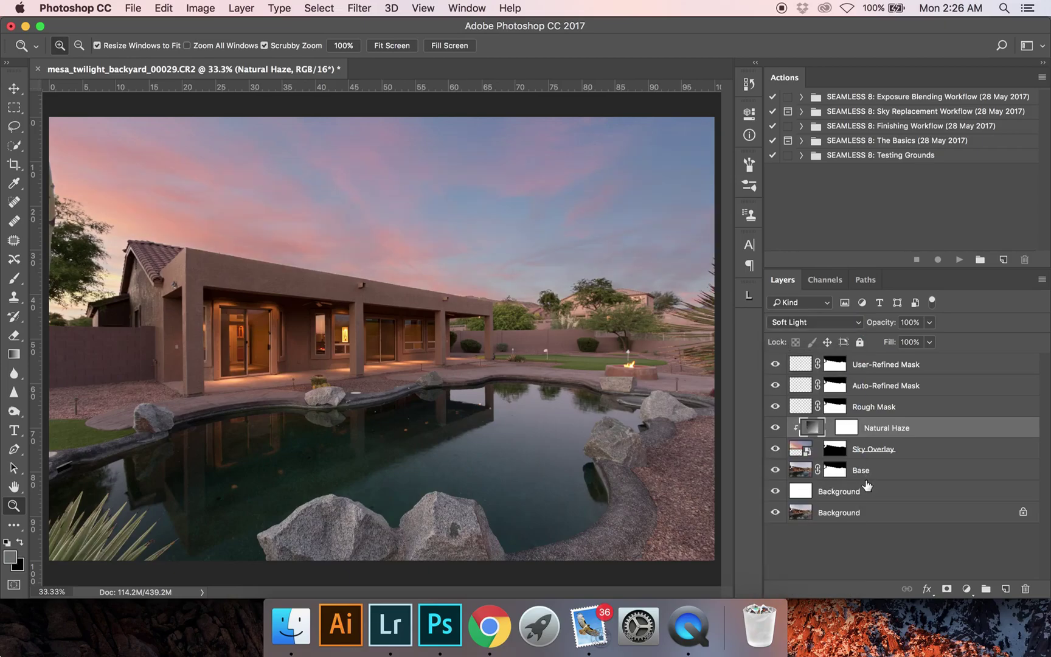
{"action": "left_click", "coordinate": [776, 429]}
{"action": "left_click", "coordinate": [776, 429]}
- Duplicate the Sky Overlay layer and rename the copy Sky (Reflections)
{"action": "left_click", "coordinate": [822, 453]}
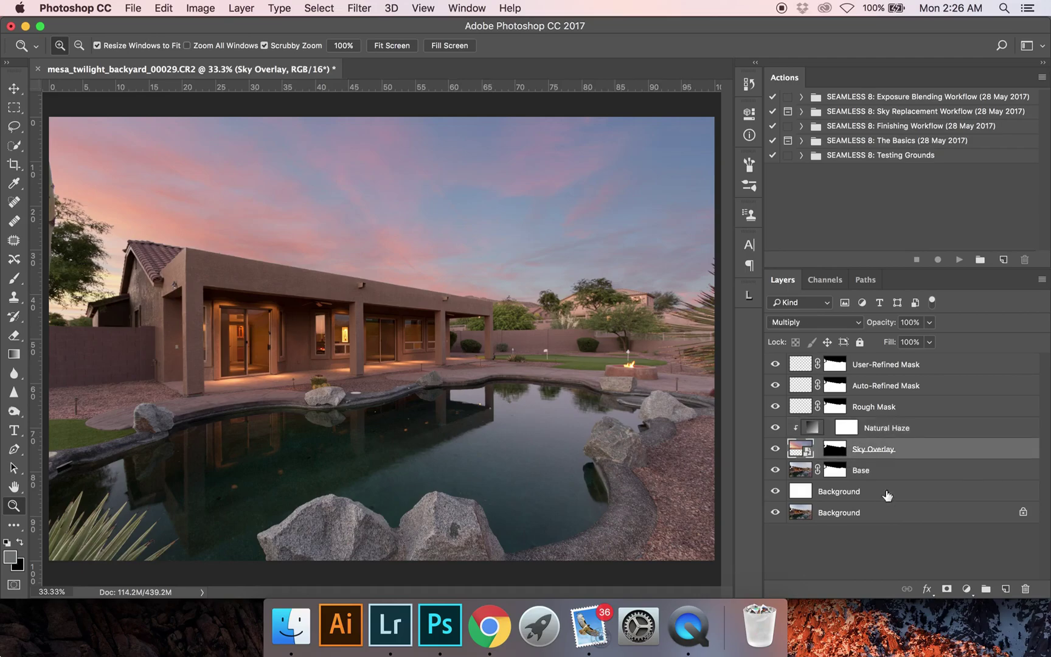
{"action": "key", "text": "super+j"}
{"action": "double_click", "coordinate": [885, 448]}
{"action": "type", "text": "Sky"}
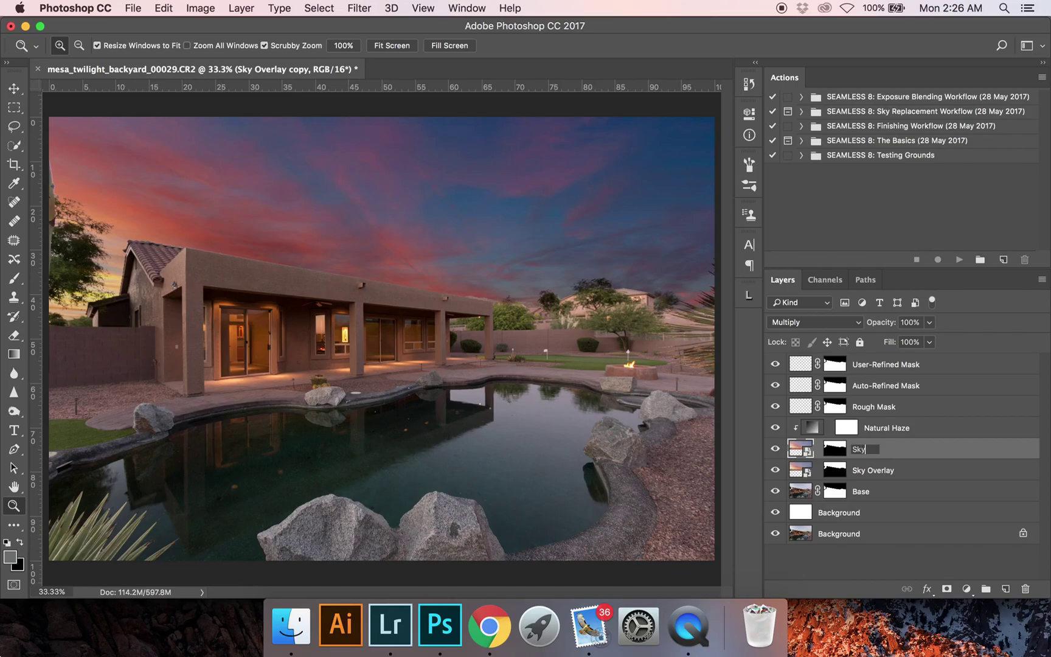
{"action": "type", "text": " (Reflections)"}
{"action": "key", "text": "Return"}
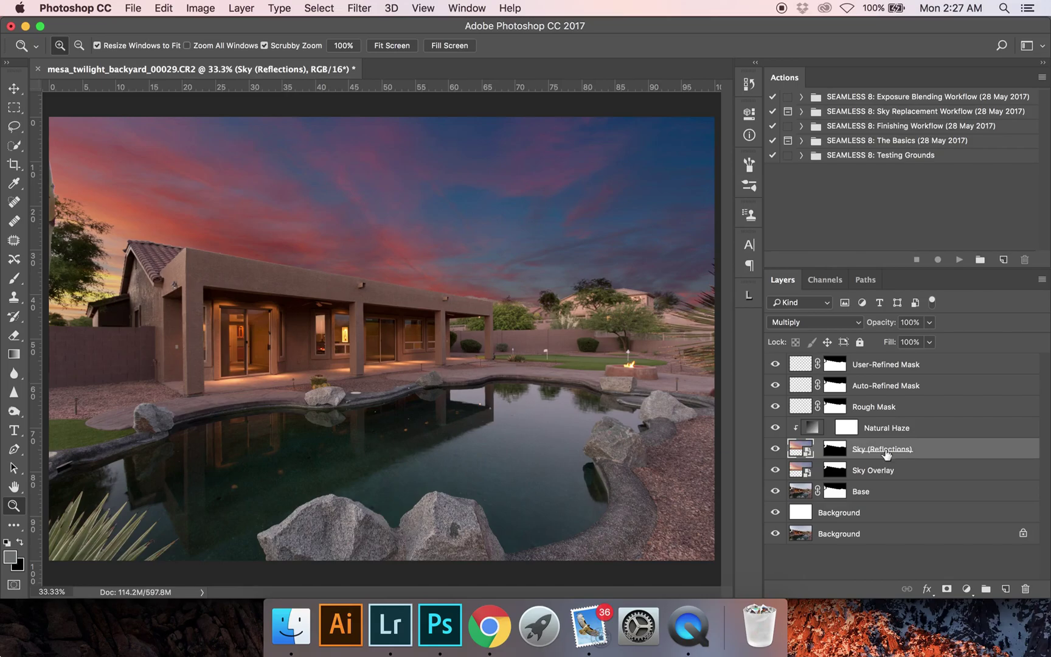
- Delete the Sky (Reflections) layer's mask and flip the layer vertically, moving it down over the pool to Y 2318.50 px
{"action": "right_click", "coordinate": [844, 453]}
{"action": "left_click", "coordinate": [882, 474]}
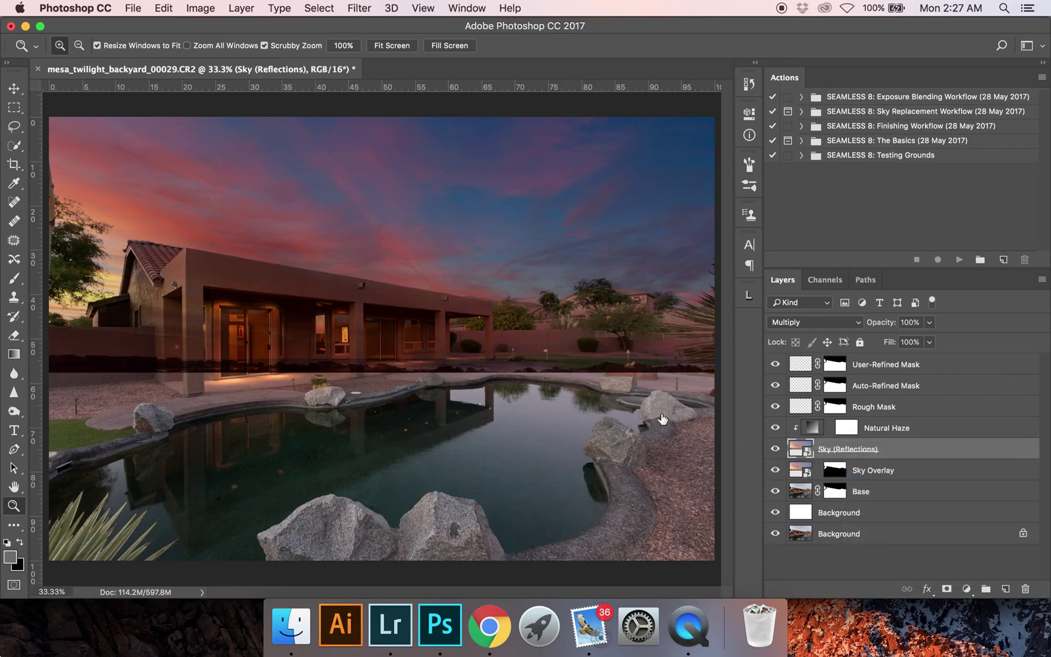
{"action": "key", "text": "super+t"}
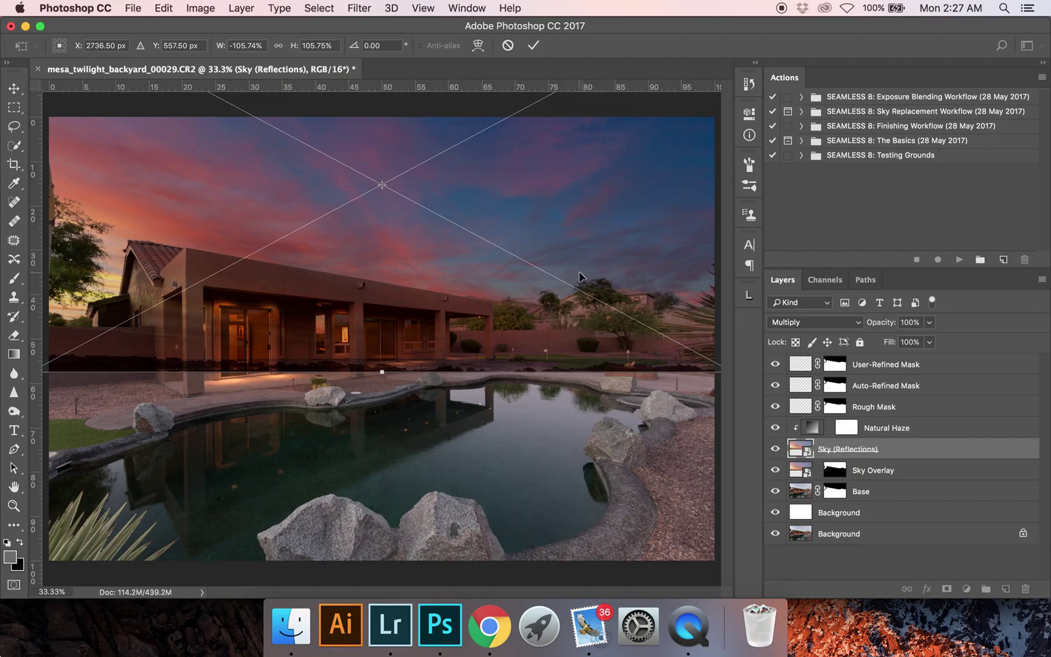
{"action": "right_click", "coordinate": [579, 272]}
{"action": "left_click", "coordinate": [634, 453]}
{"action": "left_click_drag", "start_coordinate": [475, 241], "coordinate": [481, 465]}
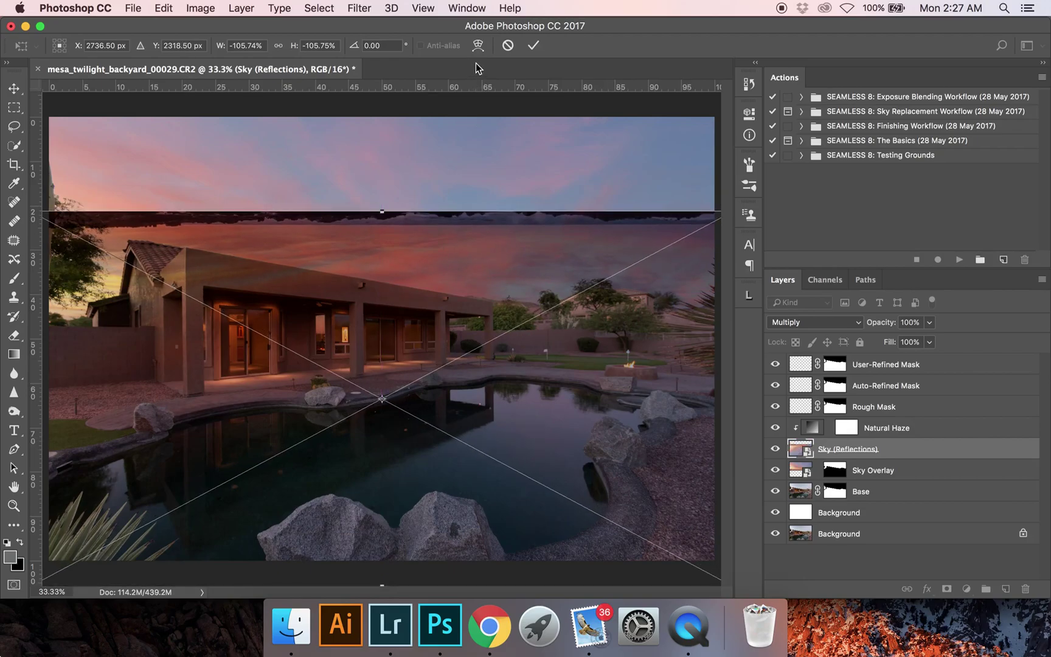
{"action": "left_click", "coordinate": [533, 45]}
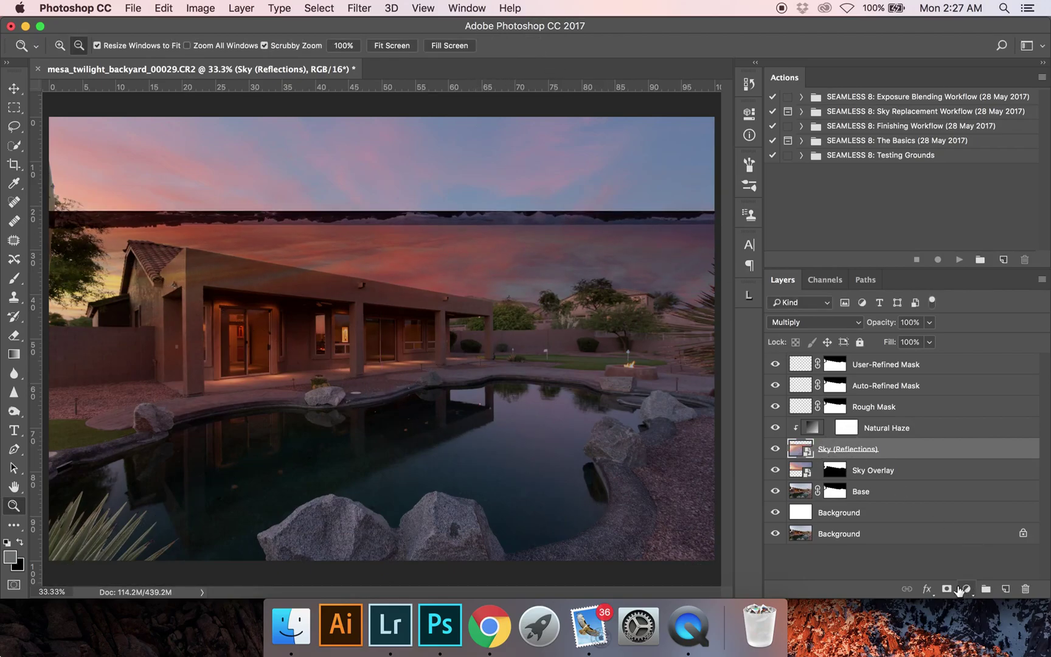
- Set the Sky (Reflections) layer to Soft Light and add a black layer mask that is unlinked from the image
{"action": "left_click", "coordinate": [796, 324]}
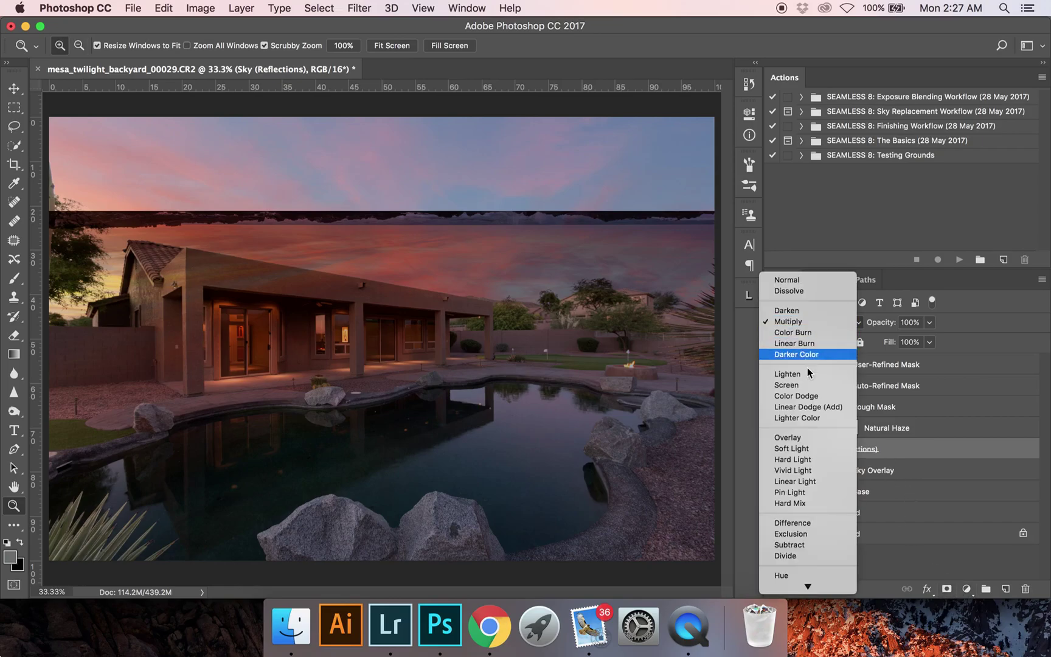
{"action": "left_click", "coordinate": [852, 446]}
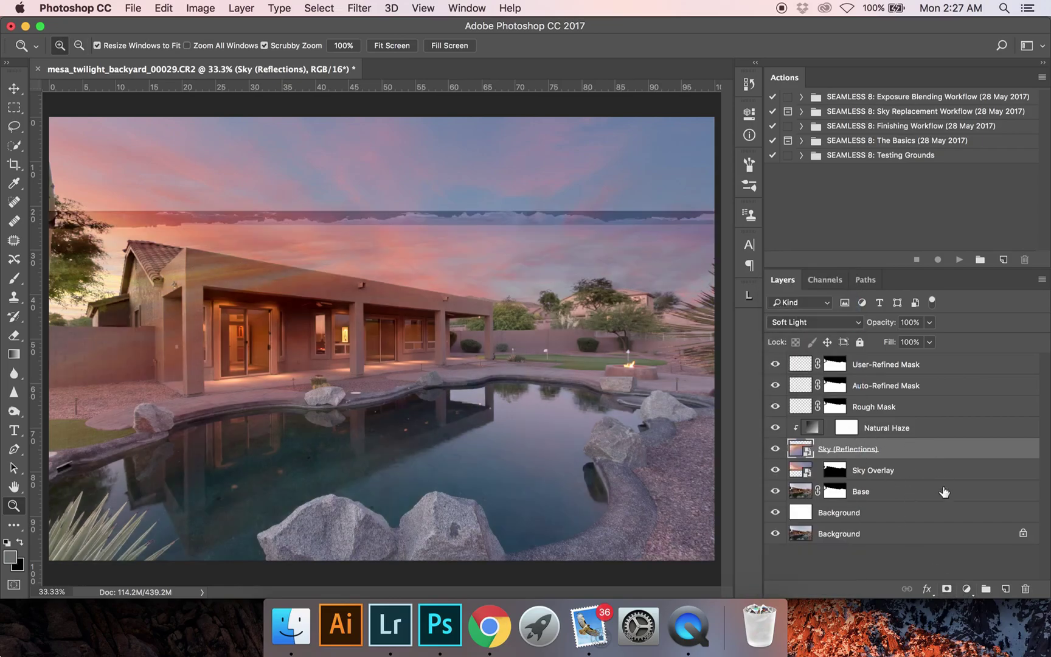
{"action": "left_click", "coordinate": [946, 590], "text": "alt"}
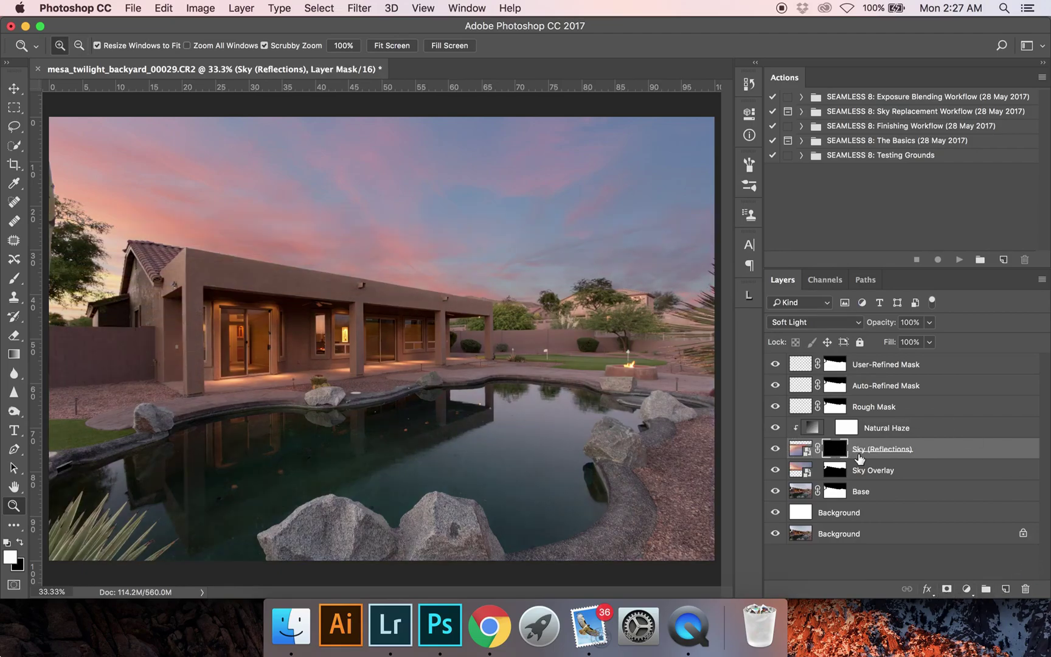
{"action": "left_click", "coordinate": [818, 449]}
{"action": "left_click", "coordinate": [818, 451]}
- Move Sky (Reflections) above Natural Haze and clip Natural Haze to the Sky Overlay layer again
{"action": "left_click_drag", "start_coordinate": [882, 458], "coordinate": [883, 426]}
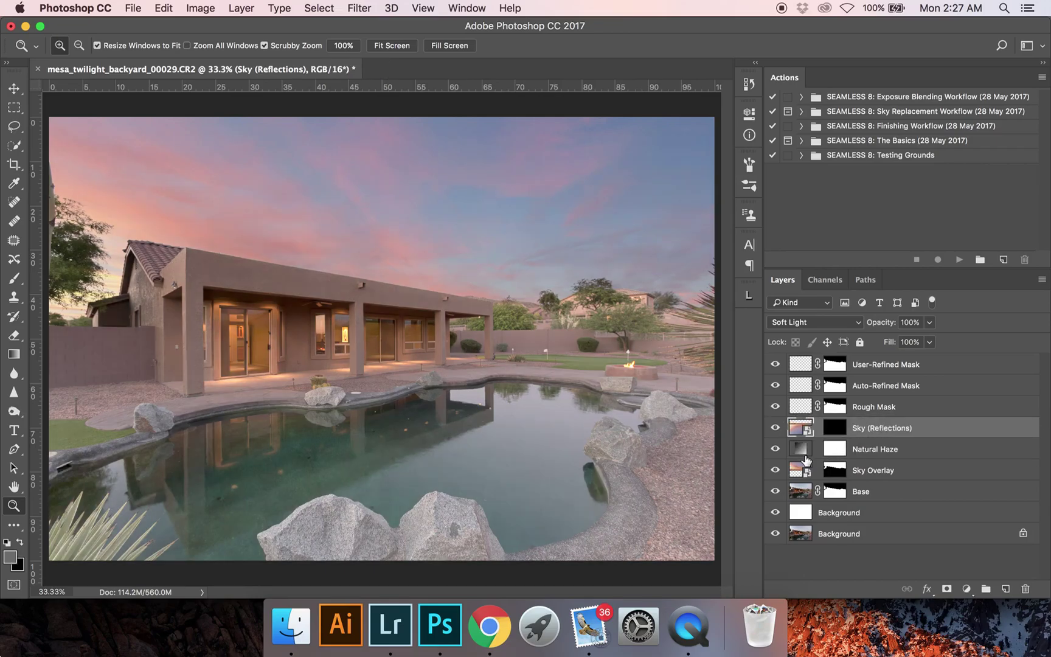
{"action": "key", "text": "alt"}
{"action": "left_click", "coordinate": [798, 455], "text": "alt"}
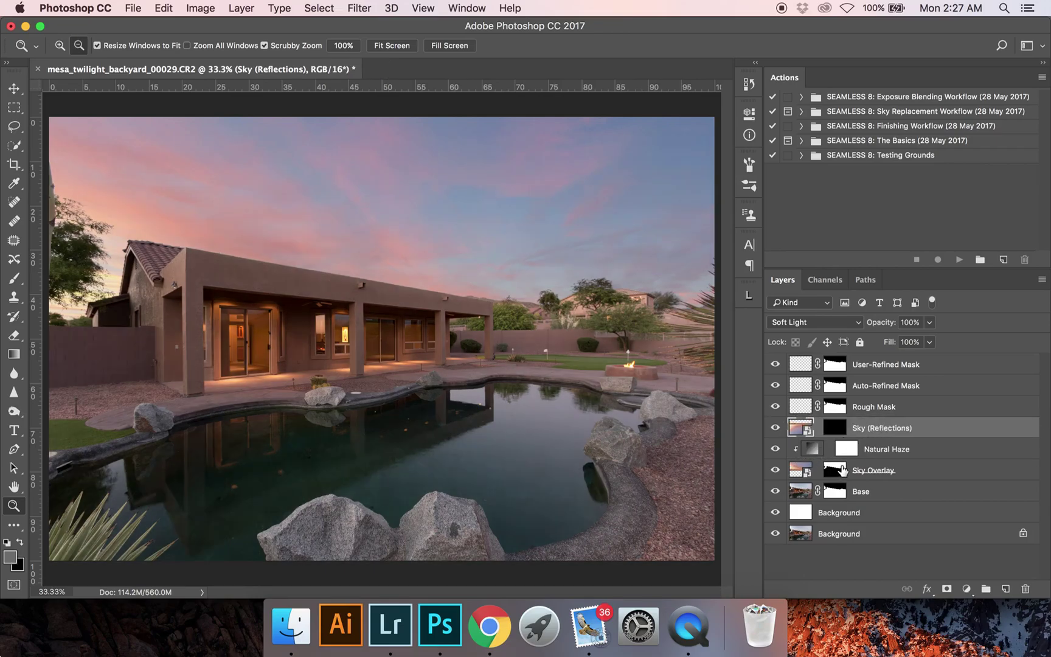
{"action": "left_click", "coordinate": [839, 430]}
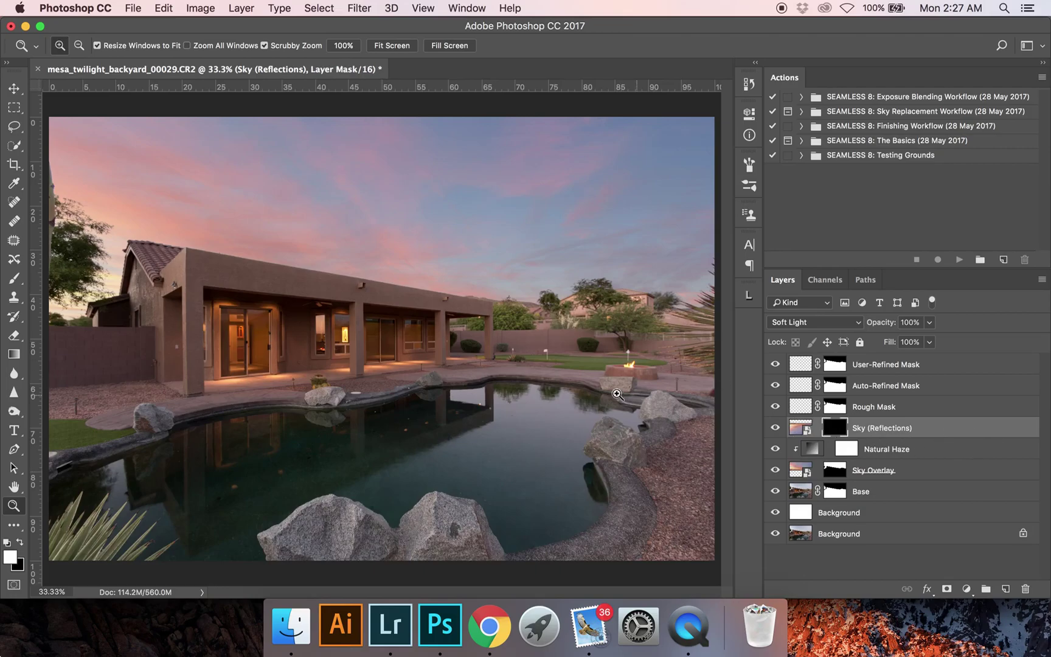
{"action": "left_click", "coordinate": [319, 8]}
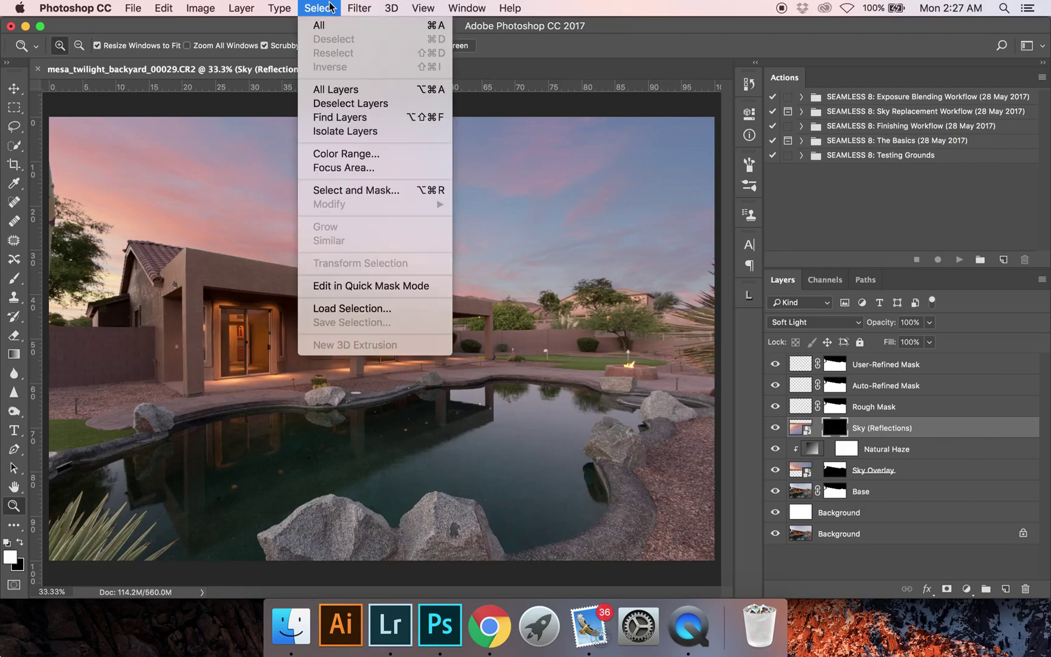
{"action": "left_click", "coordinate": [335, 155]}
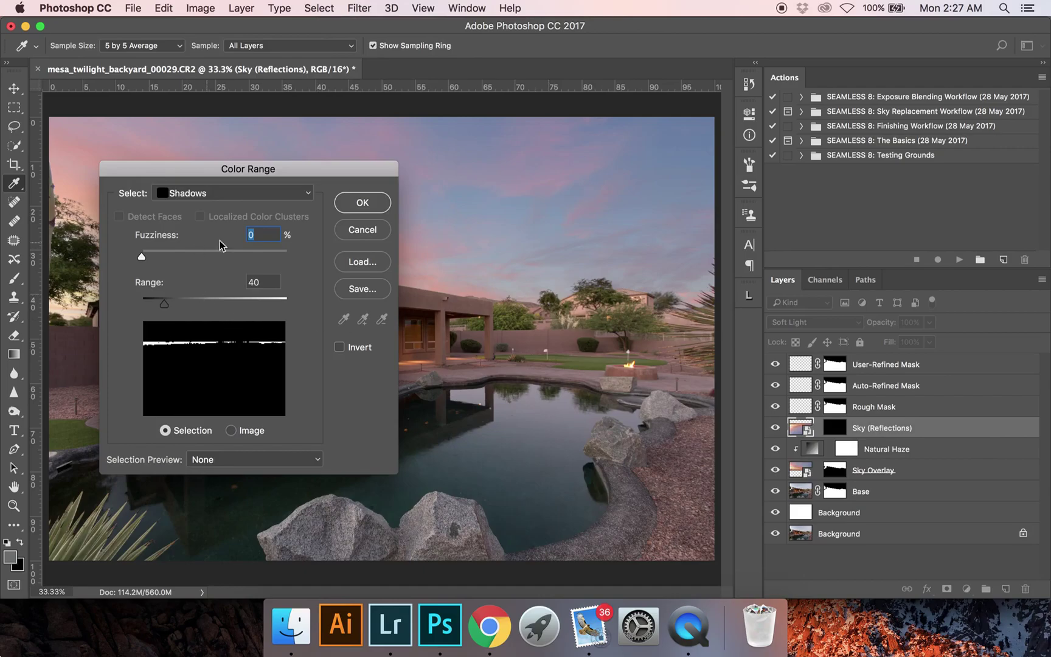
{"action": "left_click", "coordinate": [371, 235]}
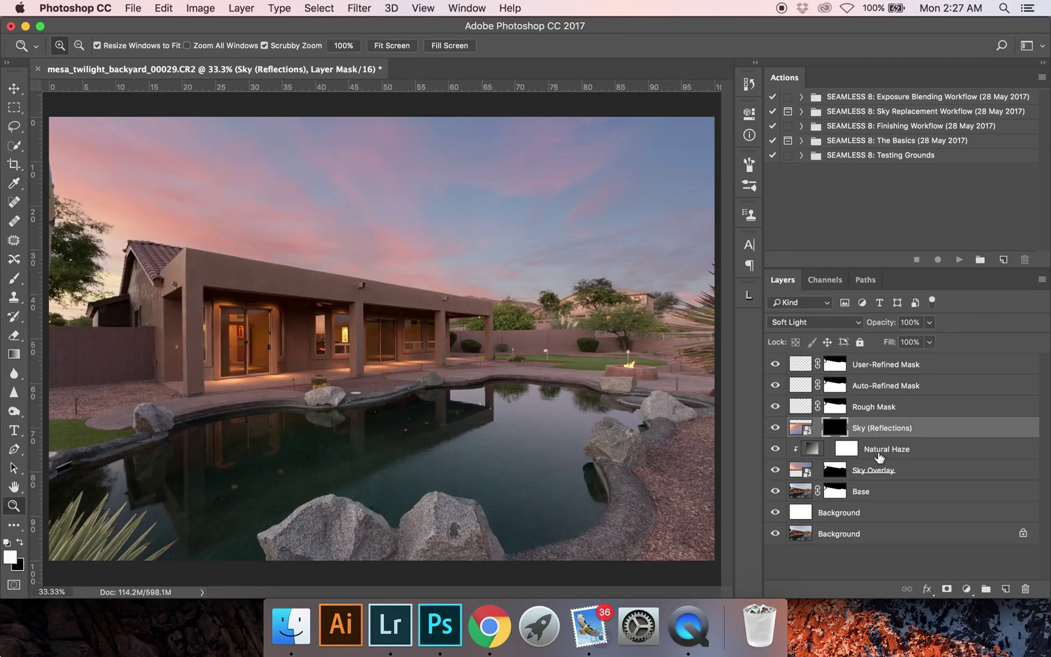
- Select the pool's bright water on the Base layer with Color Range, using Sampled Colors and a fuzziness of 80
{"action": "left_click", "coordinate": [805, 496]}
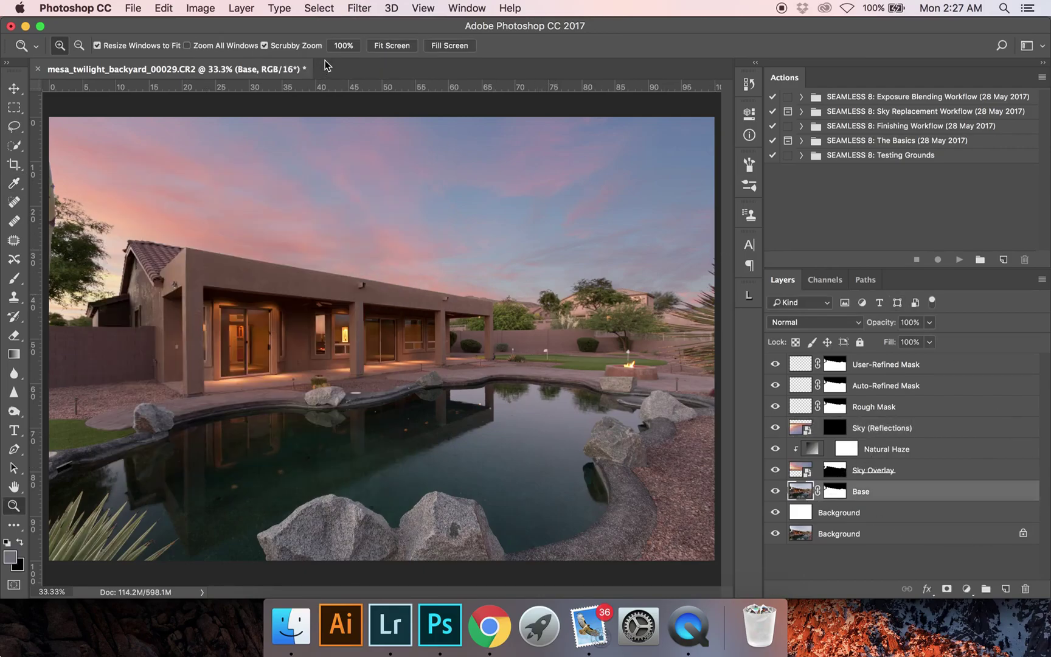
{"action": "left_click", "coordinate": [321, 8]}
{"action": "left_click", "coordinate": [346, 153]}
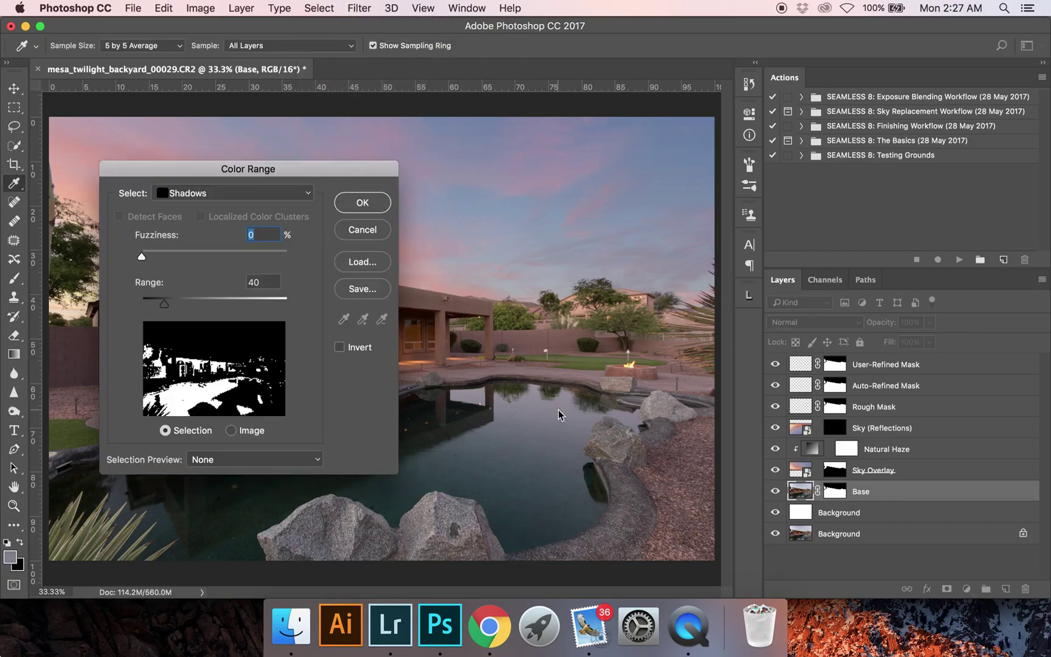
{"action": "left_click", "coordinate": [183, 187]}
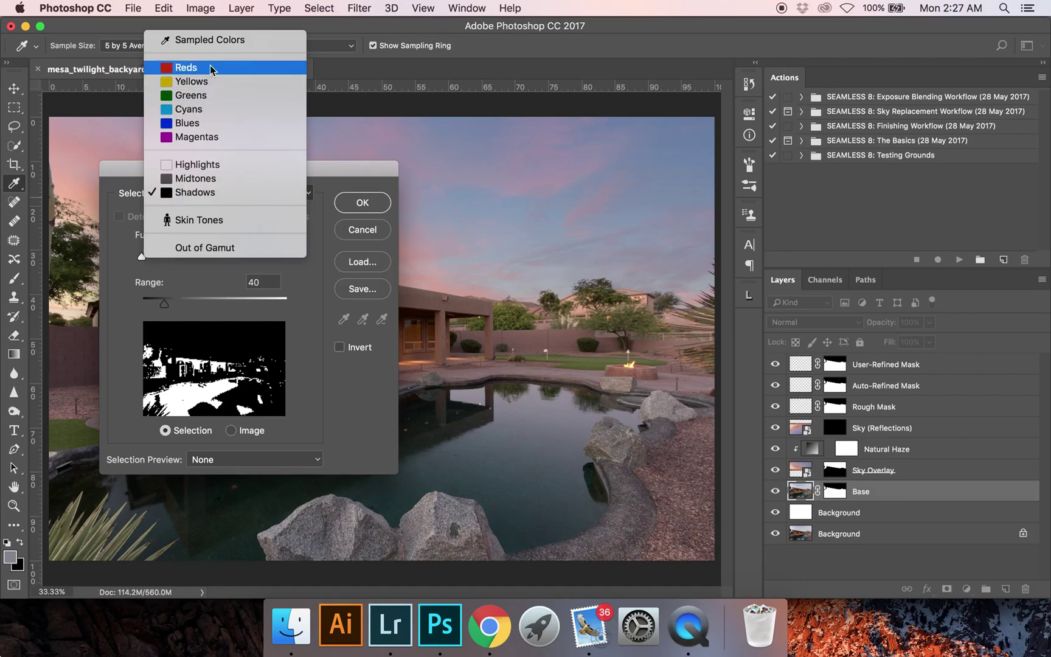
{"action": "left_click", "coordinate": [219, 44]}
{"action": "left_click", "coordinate": [555, 419]}
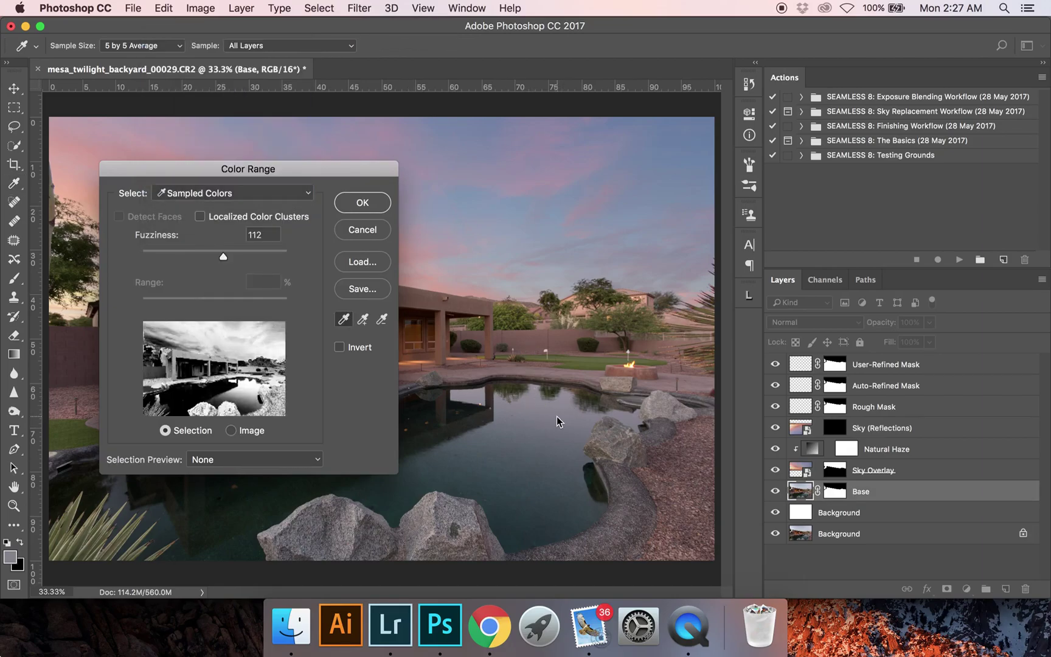
{"action": "left_click_drag", "start_coordinate": [223, 255], "coordinate": [200, 255]}
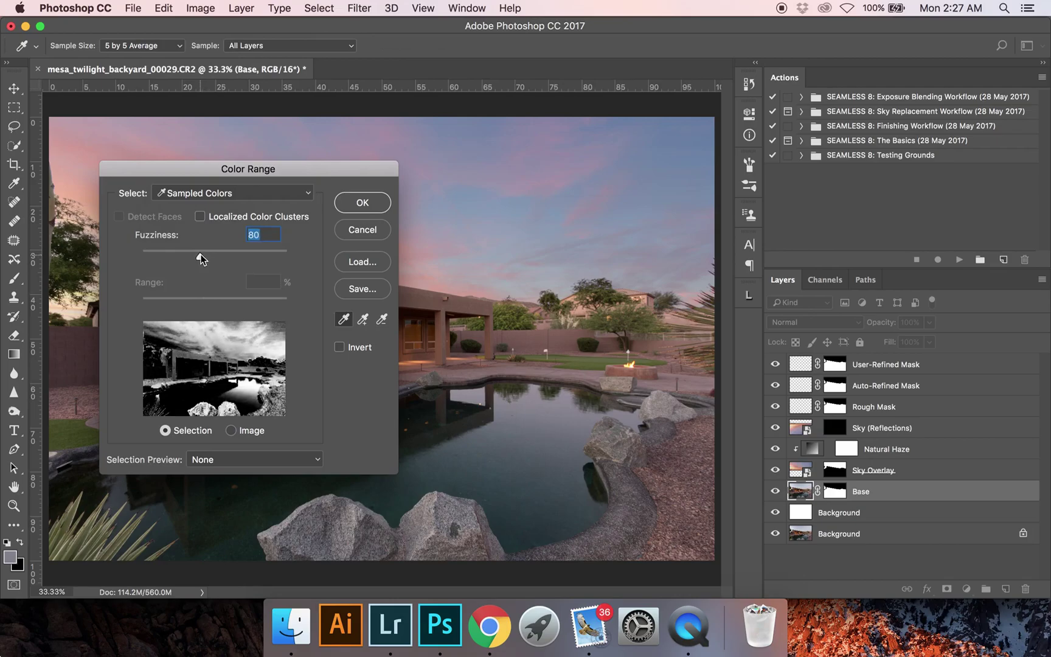
{"action": "key", "text": "Return"}
{"action": "key", "text": "z"}
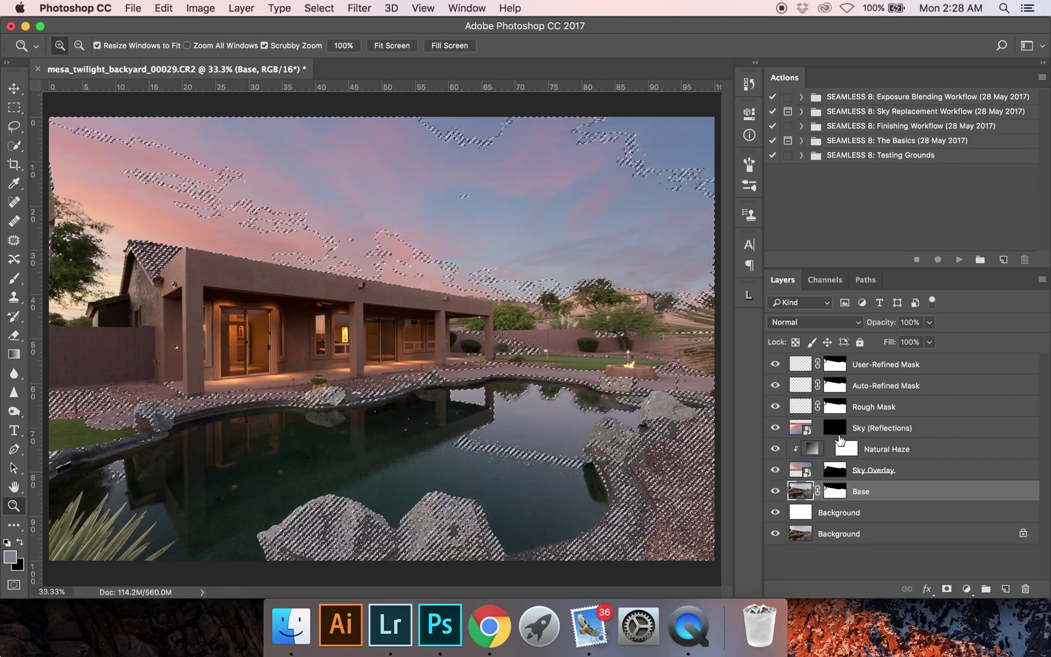
{"action": "key", "text": "super+d"}
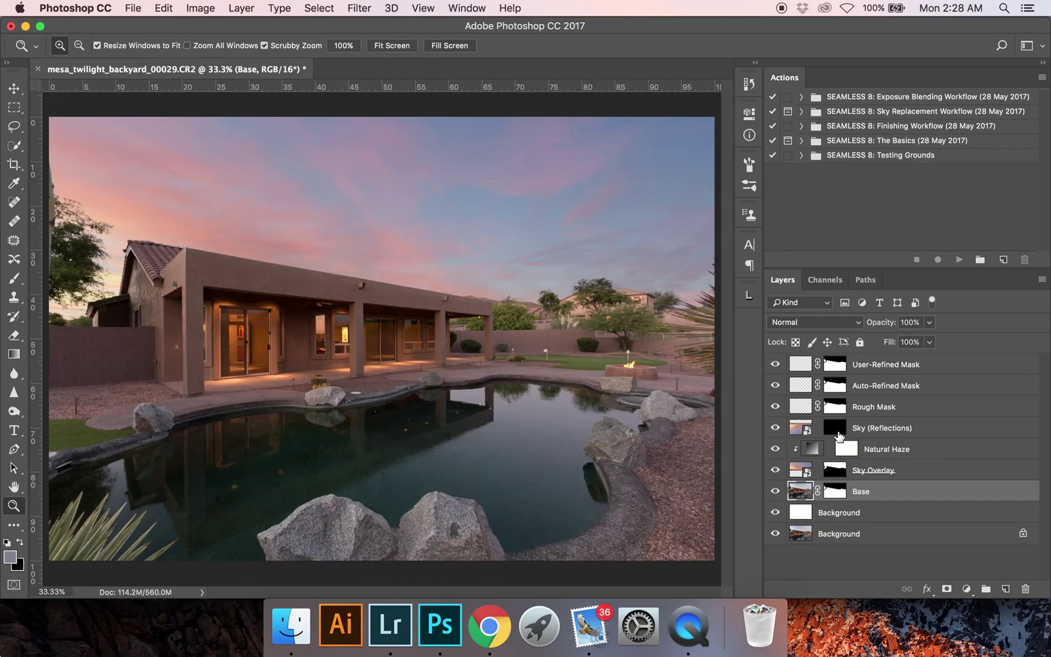
- Paint white on the Sky (Reflections) mask over the open pool water with a 453 px brush at 40% flow, and clear the selection
{"action": "left_click", "coordinate": [839, 429]}
{"action": "left_click_drag", "start_coordinate": [550, 433], "coordinate": [587, 435]}
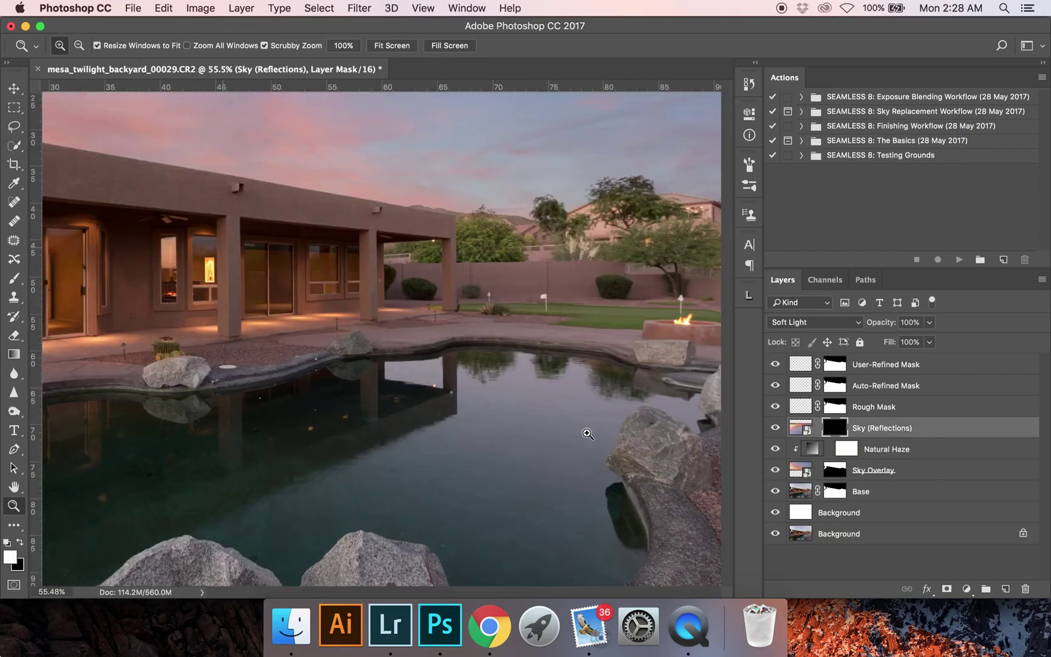
{"action": "scroll", "coordinate": [587, 433], "scroll_direction": "right", "scroll_amount": 5}
{"action": "key", "text": "b"}
{"action": "mouse_move", "coordinate": [415, 420]}
{"action": "left_mouse_down", "text": "ctrl+alt"}
{"action": "mouse_move", "coordinate": [481, 427]}
{"action": "mouse_move", "coordinate": [465, 426]}
{"action": "left_mouse_up", "text": "ctrl+alt"}
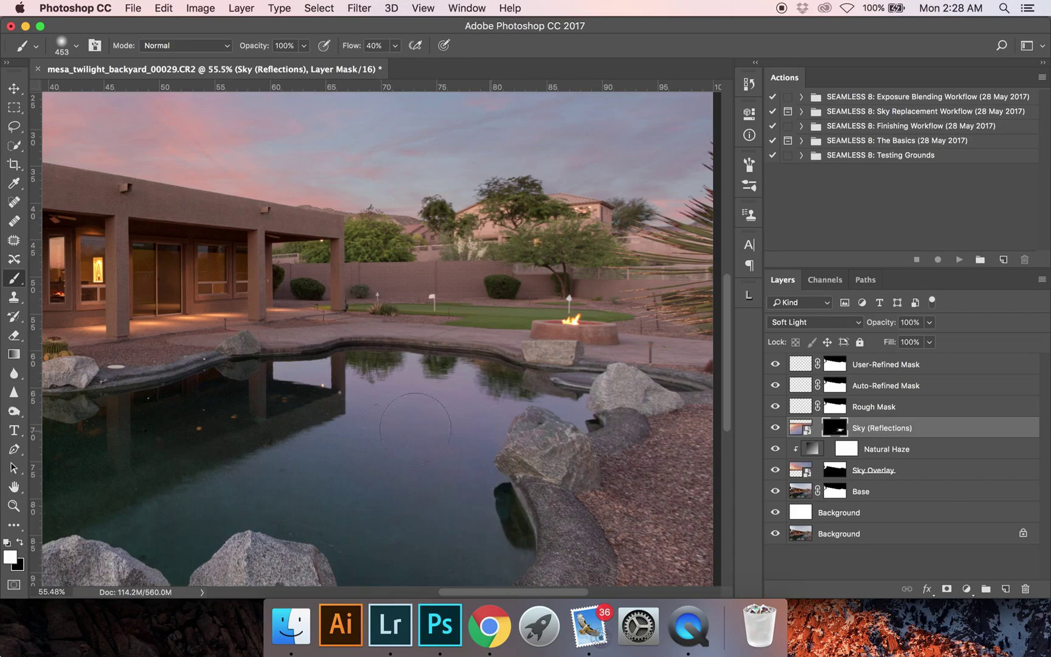
{"action": "scroll", "coordinate": [488, 410], "scroll_direction": "down", "scroll_amount": 3}
{"action": "scroll", "coordinate": [487, 409], "scroll_direction": "right", "scroll_amount": 4}
{"action": "scroll", "coordinate": [488, 409], "scroll_direction": "left", "scroll_amount": 3}
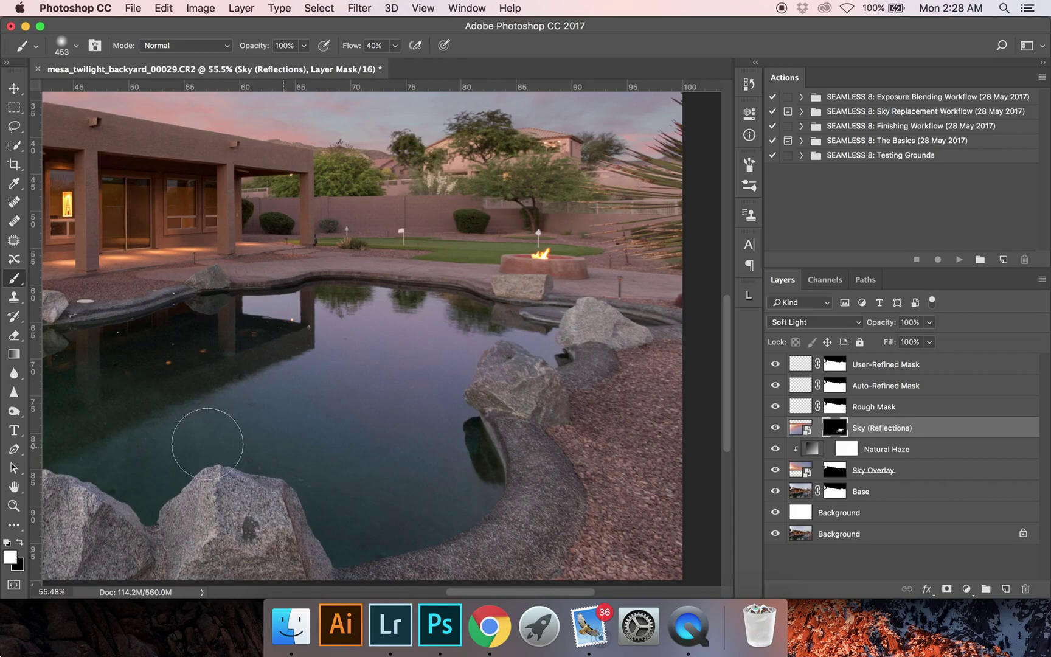
{"action": "scroll", "coordinate": [148, 439], "scroll_direction": "left", "scroll_amount": 5}
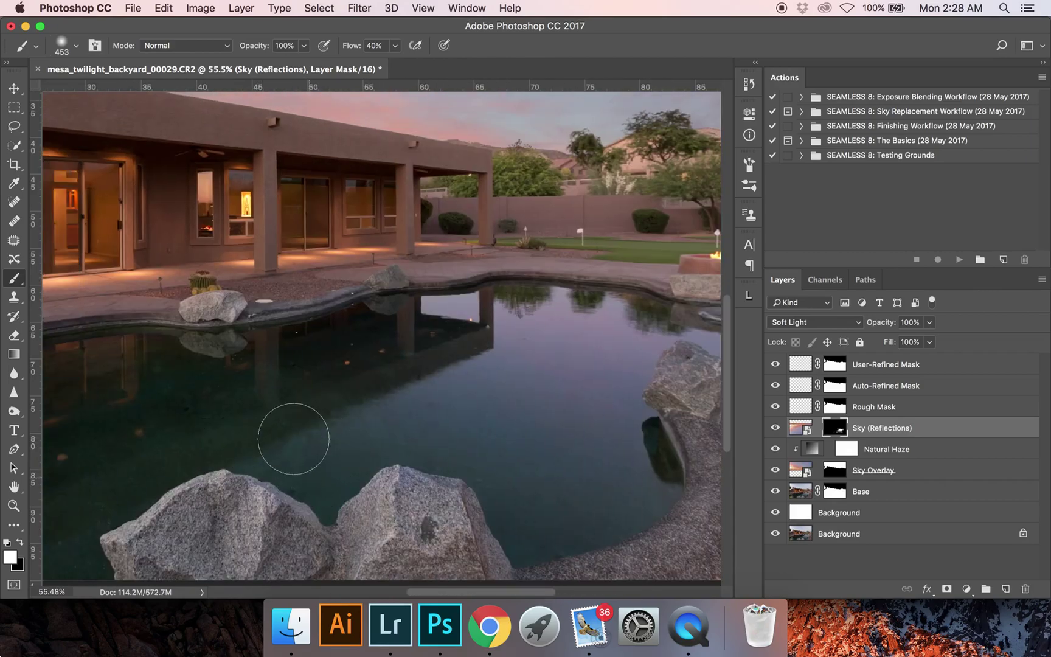
{"action": "key", "text": "super+d"}
- Refine the Sky (Reflections) mask with white over the open water and black over the house's reflection in the pool
{"action": "key", "text": "x"}
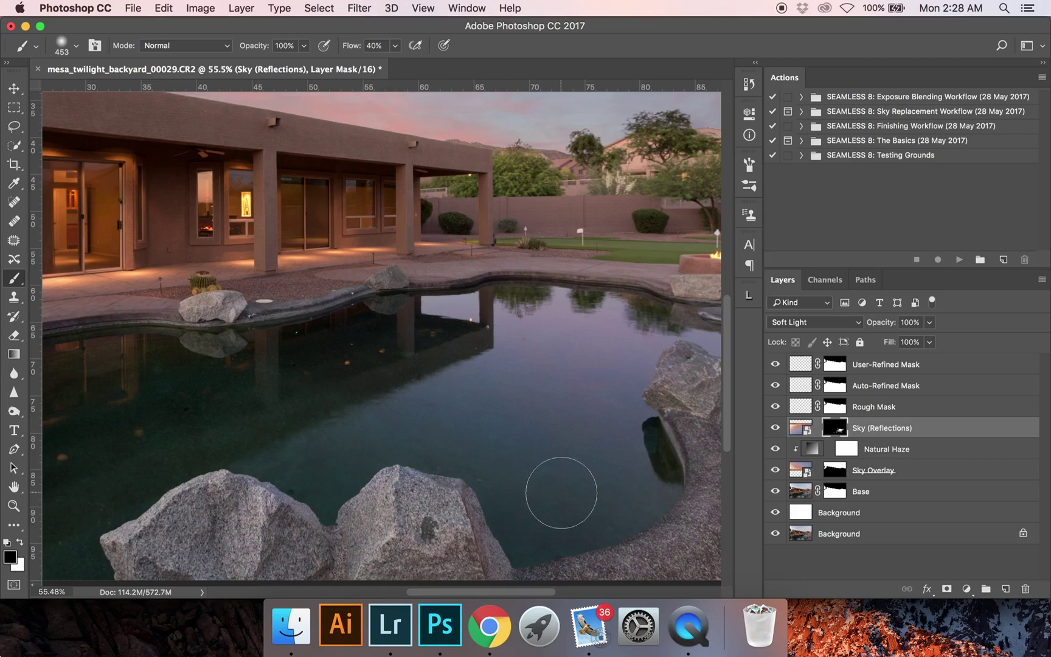
{"action": "key", "text": "x"}
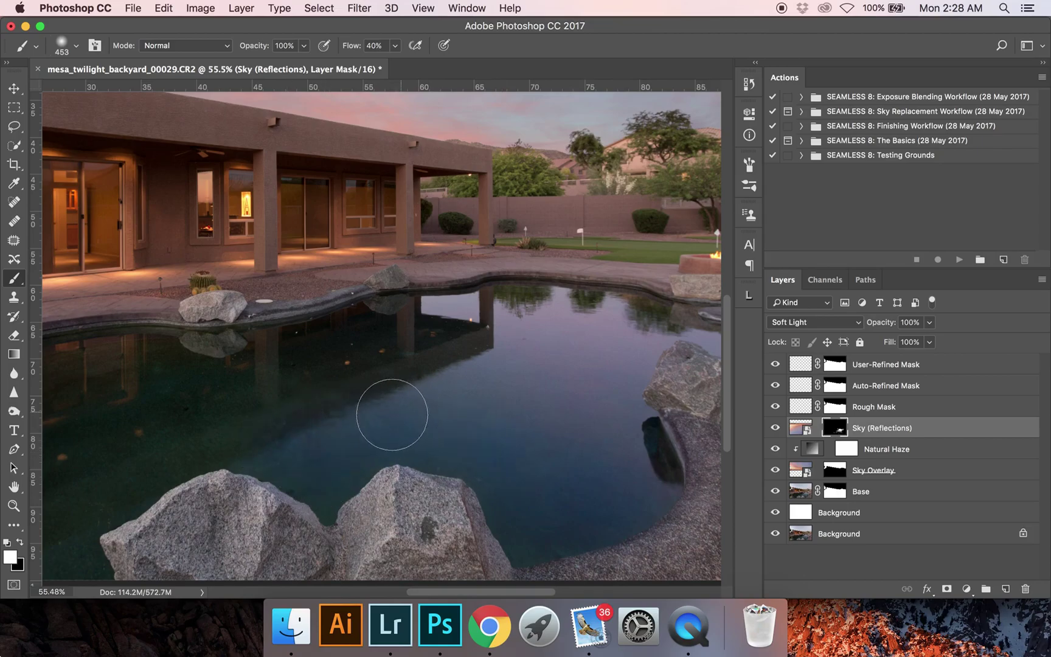
{"action": "key", "text": "x"}
{"action": "mouse_move", "coordinate": [264, 414]}
{"action": "left_mouse_down"}
{"action": "mouse_move", "coordinate": [473, 350]}
{"action": "mouse_move", "coordinate": [273, 418]}
{"action": "mouse_move", "coordinate": [472, 365]}
{"action": "left_mouse_up"}
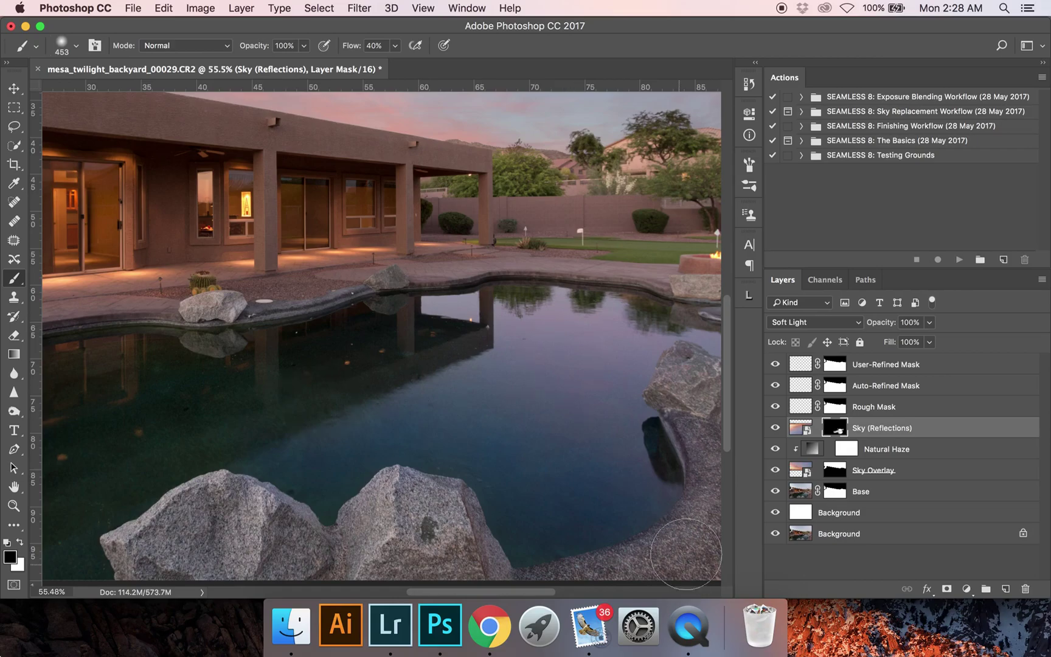
- Paint black on the Sky (Reflections) mask over the rocks and stone edging beside the pool, and set the foreground color back to white
{"action": "scroll", "coordinate": [663, 487], "scroll_direction": "right", "scroll_amount": 5}
{"action": "mouse_move", "coordinate": [591, 443]}
{"action": "left_mouse_down"}
{"action": "mouse_move", "coordinate": [597, 421]}
{"action": "mouse_move", "coordinate": [575, 478]}
{"action": "mouse_move", "coordinate": [494, 577]}
{"action": "mouse_move", "coordinate": [592, 526]}
{"action": "mouse_move", "coordinate": [586, 542]}
{"action": "mouse_move", "coordinate": [598, 504]}
{"action": "mouse_move", "coordinate": [598, 545]}
{"action": "left_mouse_up"}
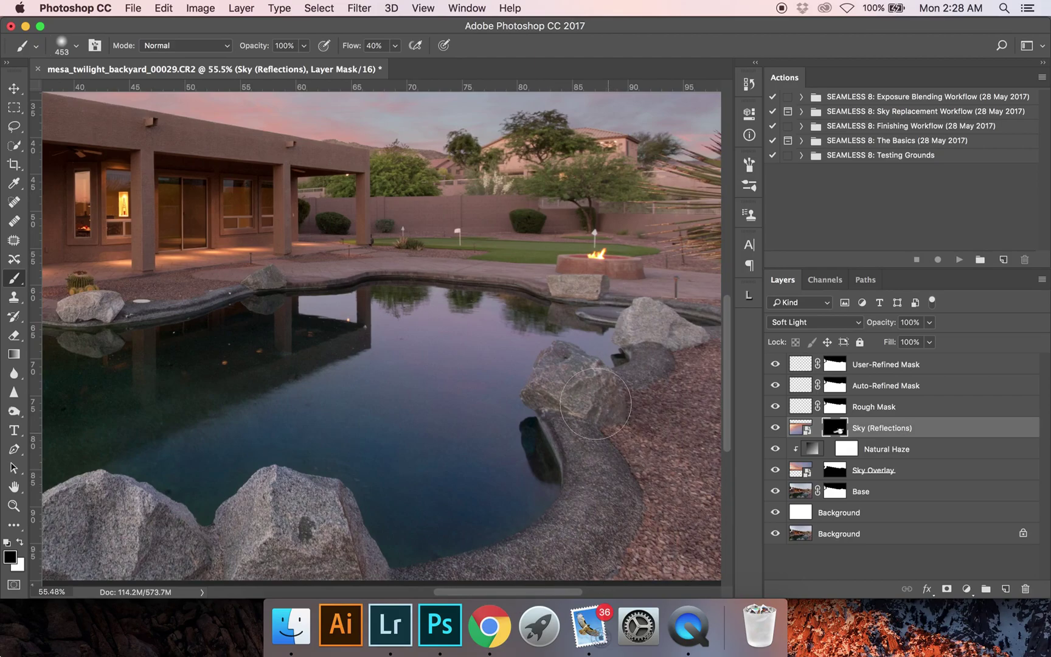
{"action": "key", "text": "super+minus"}
{"action": "key", "text": "super+minus"}
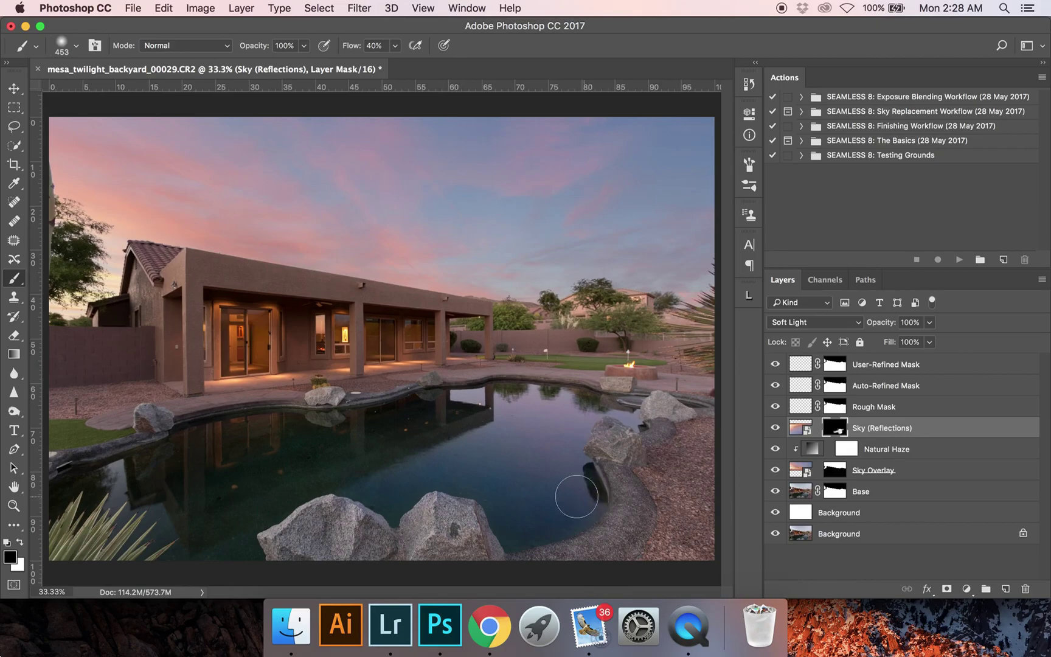
{"action": "key", "text": "x"}
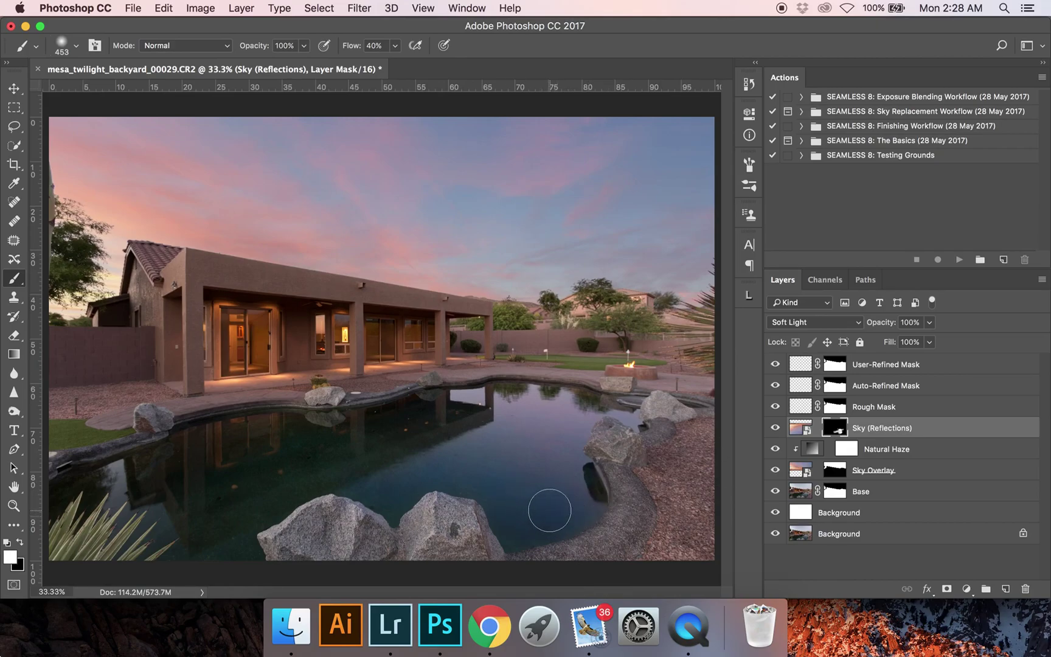